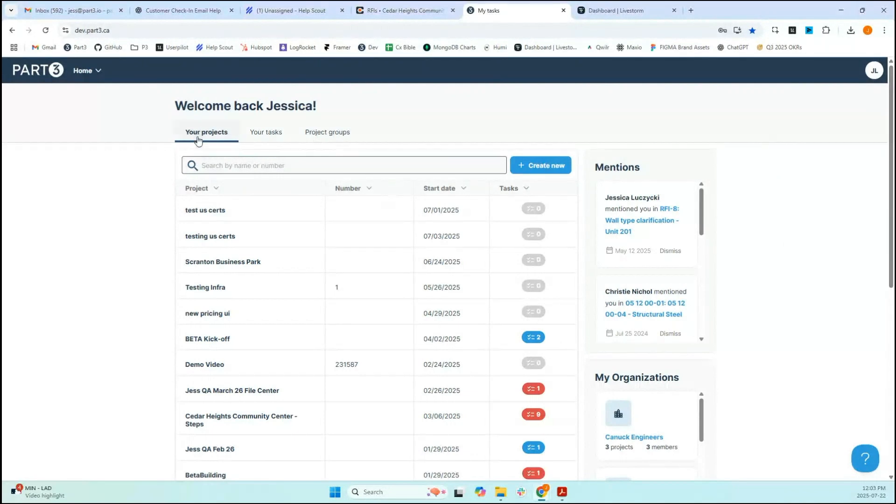
Step: Show the personal task list and sort it by project and by due date
left_click(274, 139)
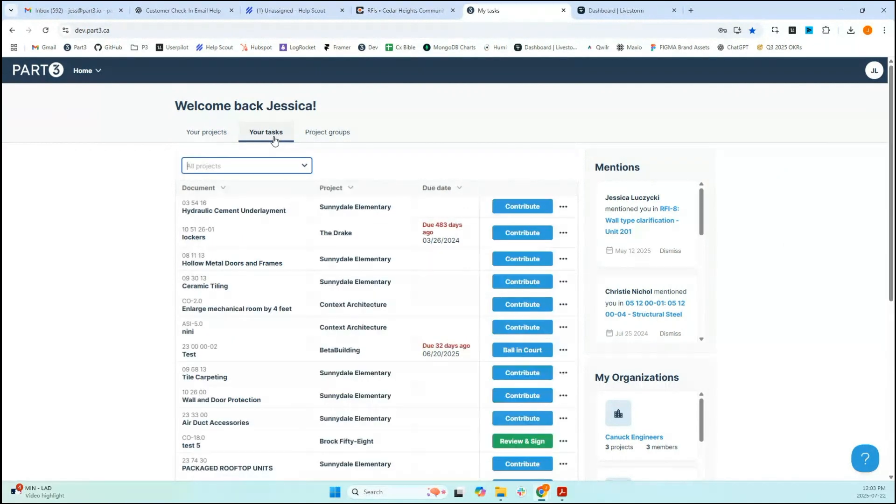
left_click(349, 191)
left_click(432, 189)
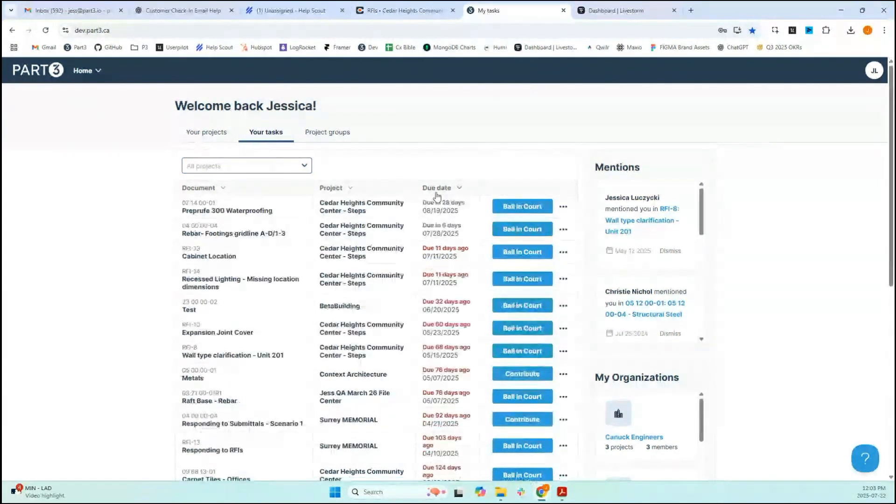
Step: Return to the personal projects list and look through the organizations listed on the home page
left_click(205, 139)
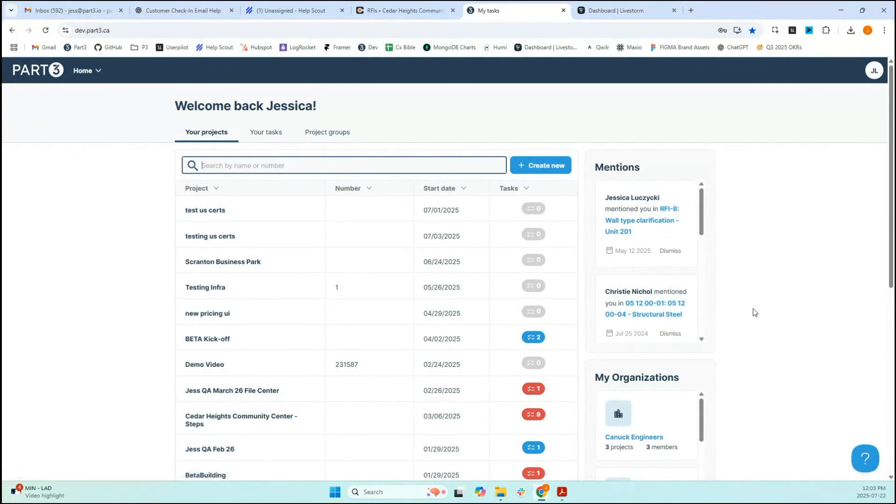
scroll(634, 396, "down", 1)
scroll(640, 400, "down", 3)
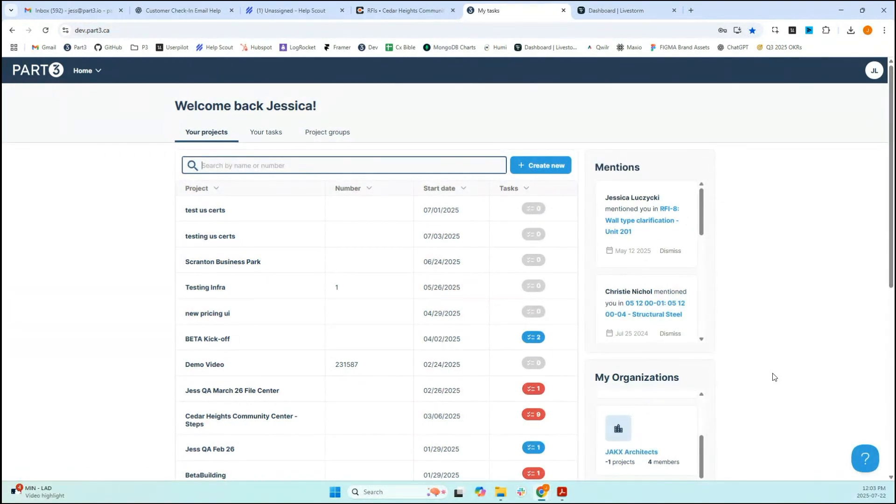
scroll(767, 385, "down", 3)
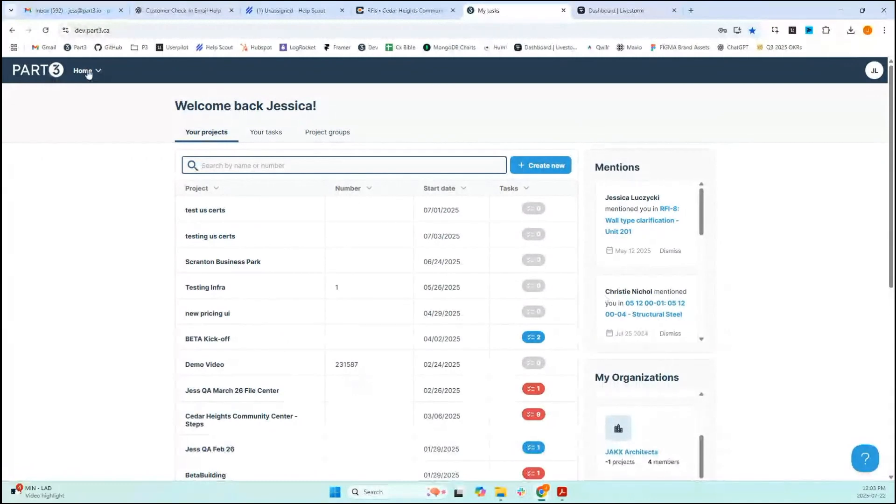
Step: Open the Procore Architects organization and view its members and contact directory
left_click(88, 72)
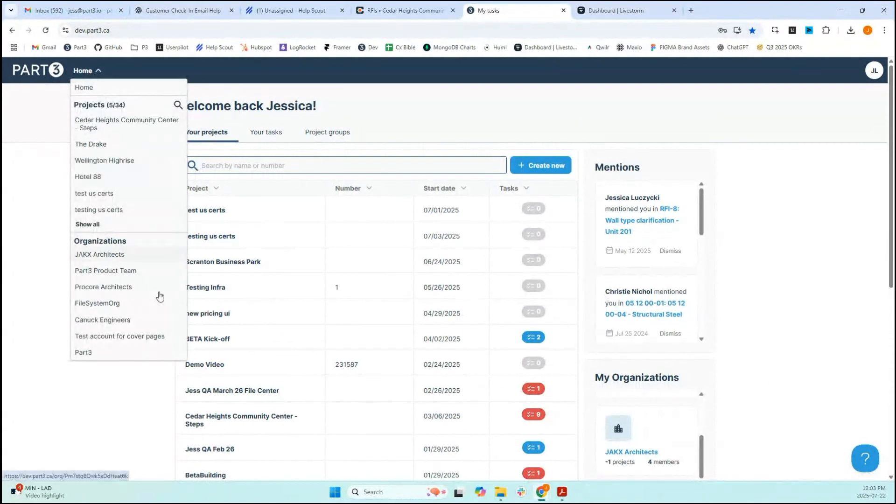
left_click(117, 286)
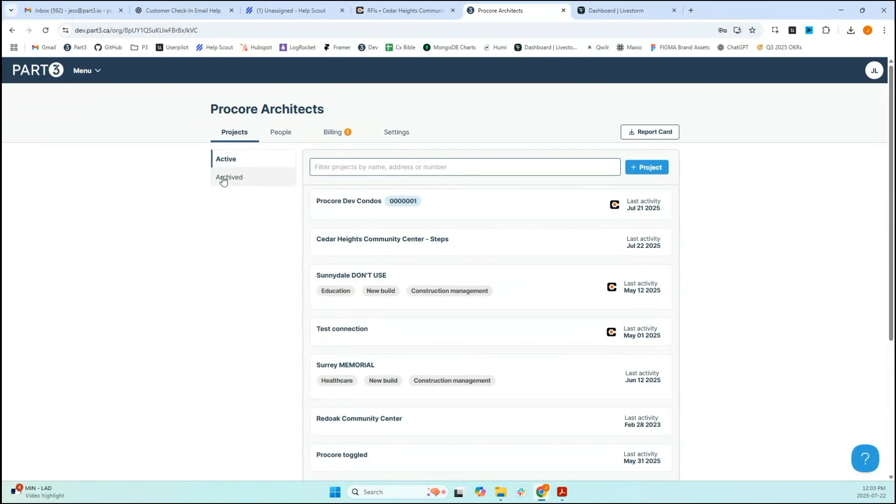
left_click(265, 141)
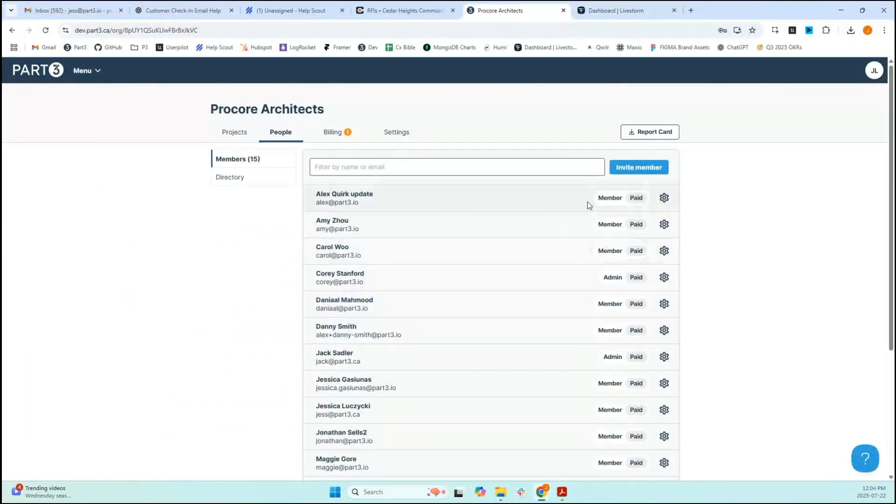
left_click(232, 187)
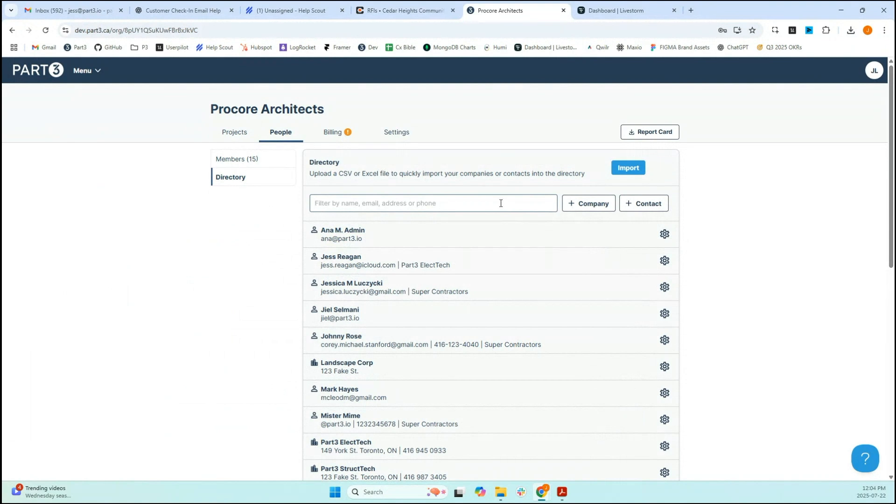
Step: View the organization's disclaimer settings, including the blank disclaimer form and the actions available for the Submittals disclaimer
left_click(407, 135)
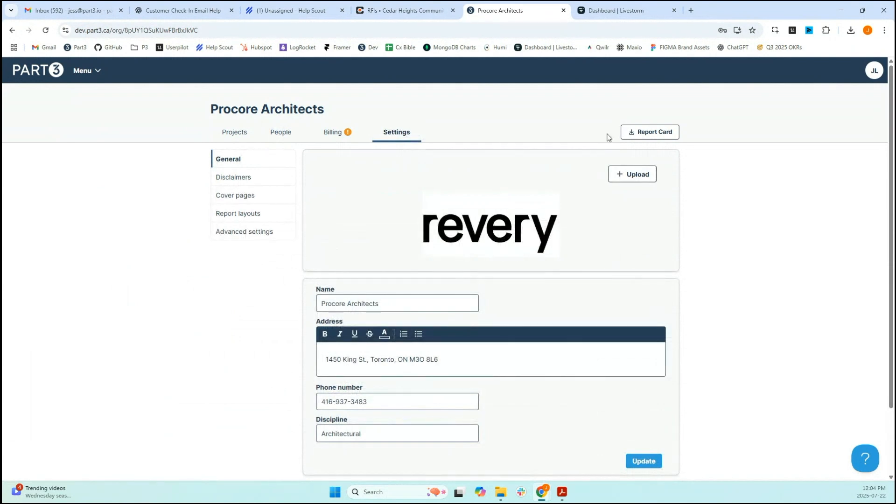
left_click(259, 178)
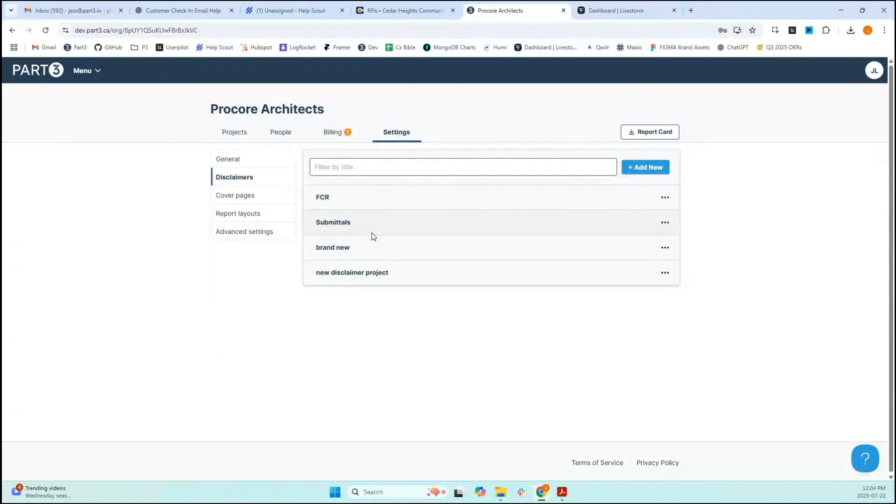
left_click(655, 167)
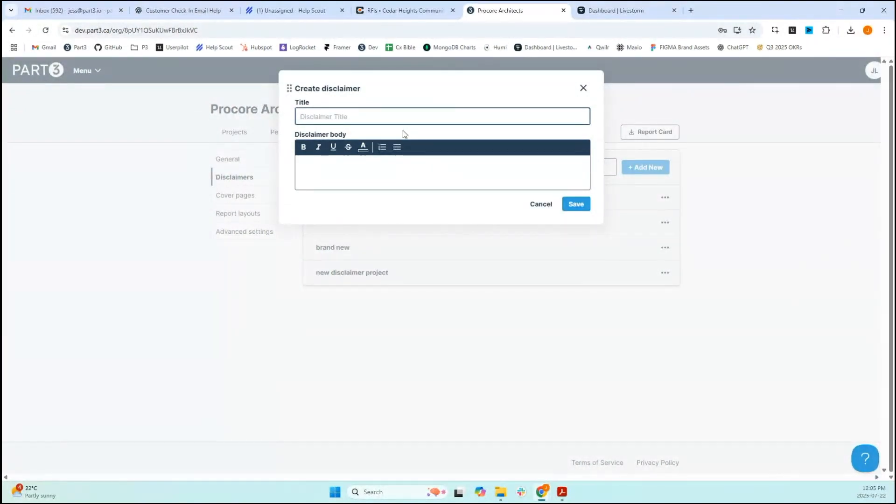
left_click(583, 88)
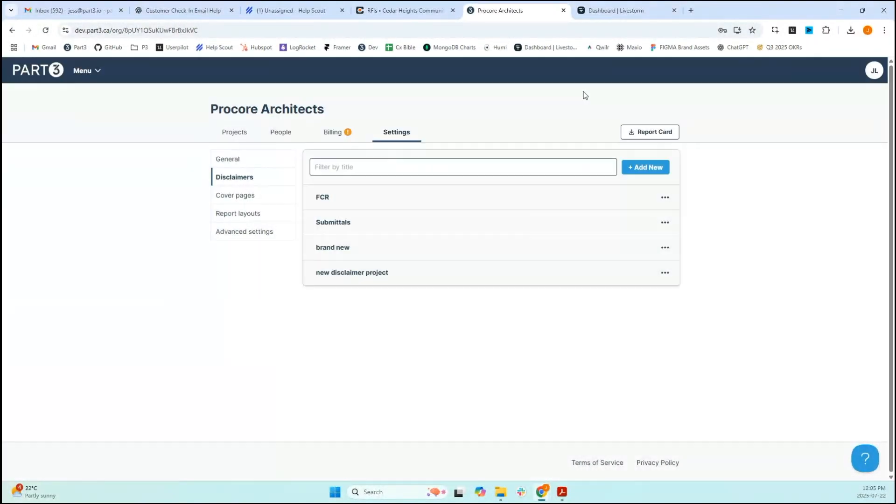
left_click(665, 223)
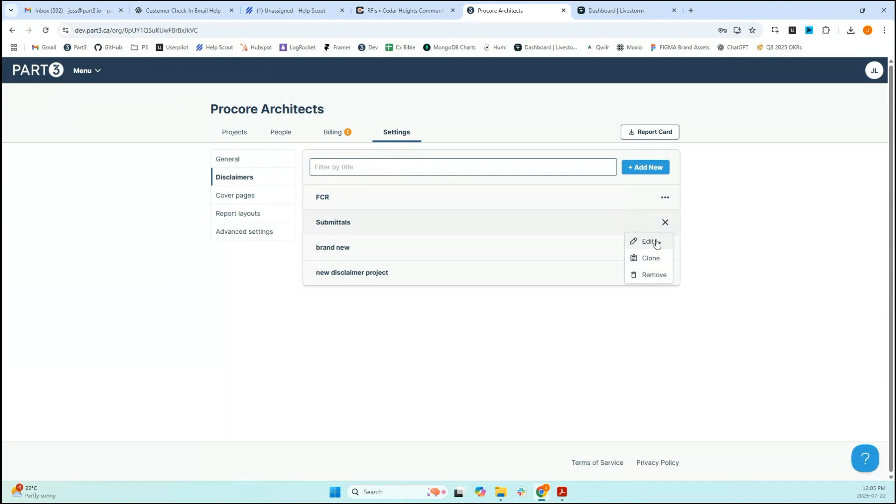
left_click(750, 216)
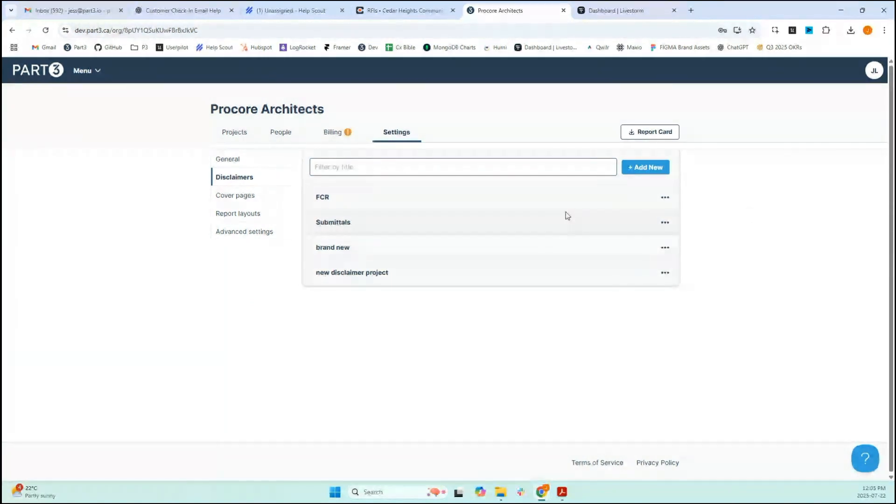
Step: Set the main disclaimer of the Submittal cover page to Submittals and save the cover page settings
left_click(255, 195)
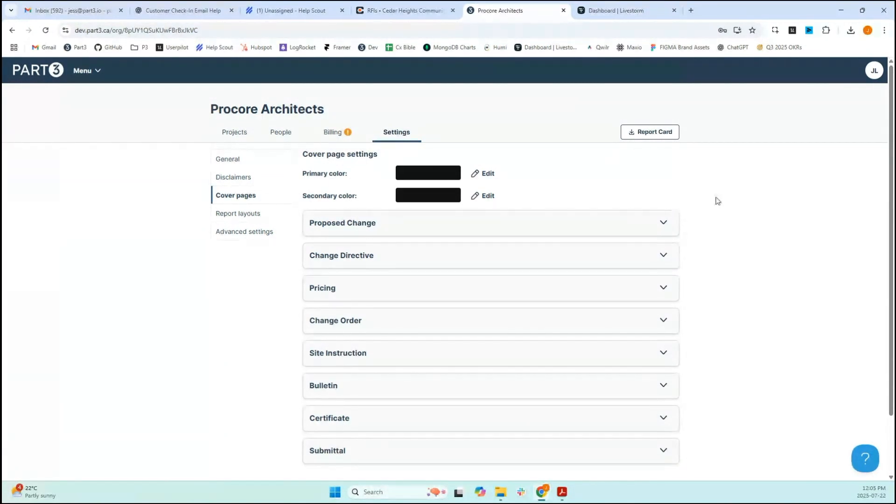
scroll(702, 402, "down", 2)
left_click(668, 382)
scroll(744, 360, "down", 4)
left_click(489, 298)
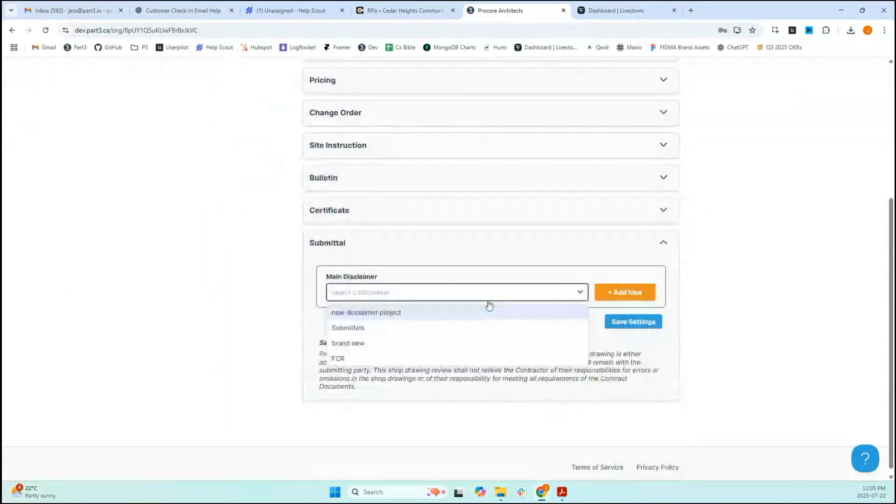
left_click(466, 328)
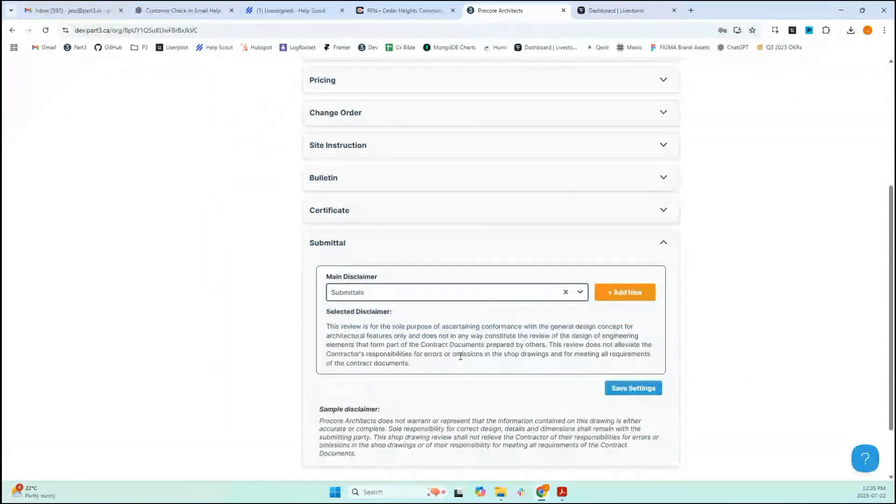
left_click(633, 389)
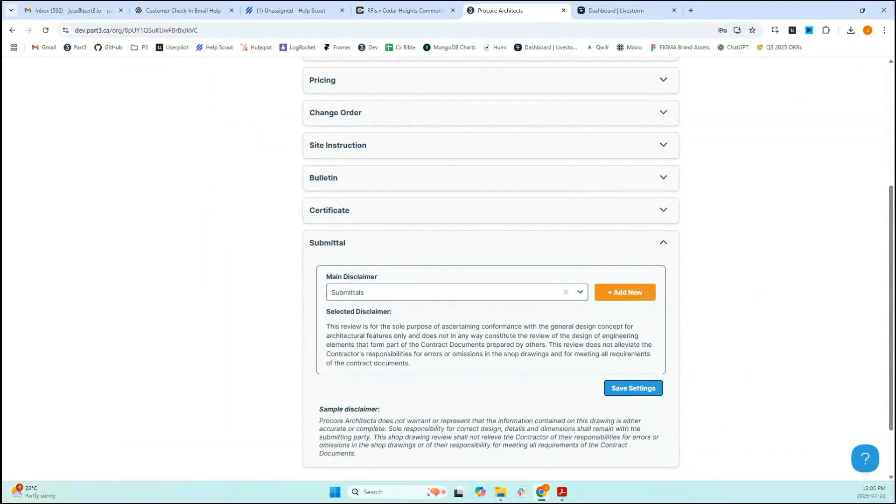
Step: Examine the organization's advanced settings, covering the project categories and the default reasons
scroll(488, 331, "up", 1)
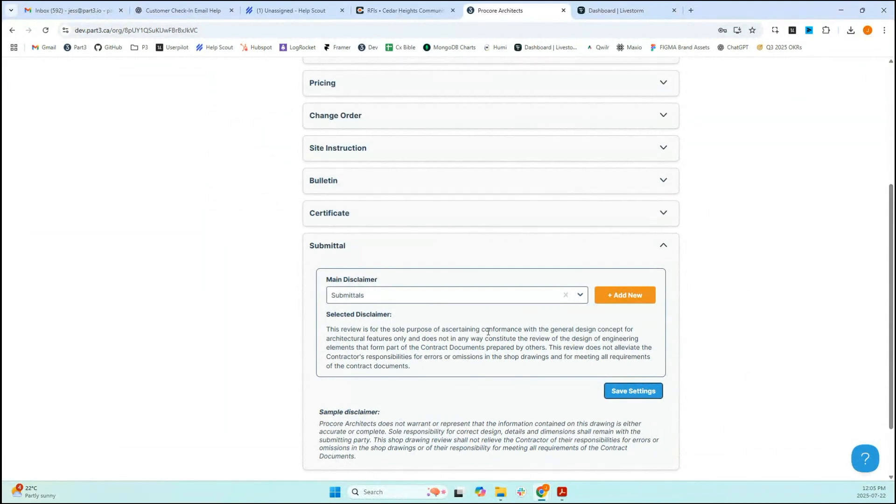
scroll(488, 331, "up", 5)
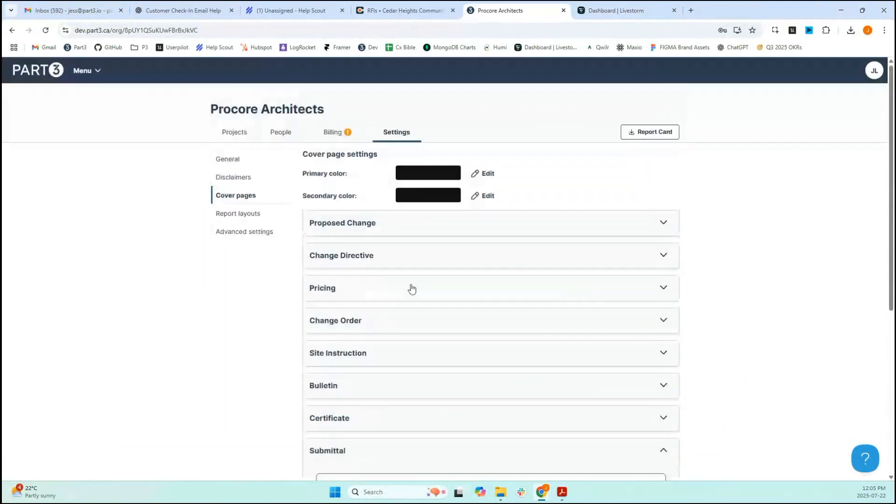
left_click(250, 239)
scroll(455, 243, "down", 1)
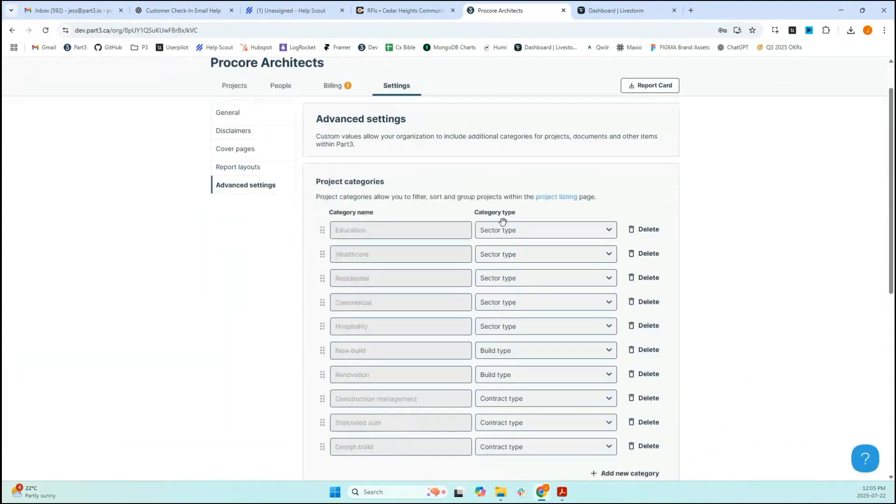
scroll(694, 267, "up", 1)
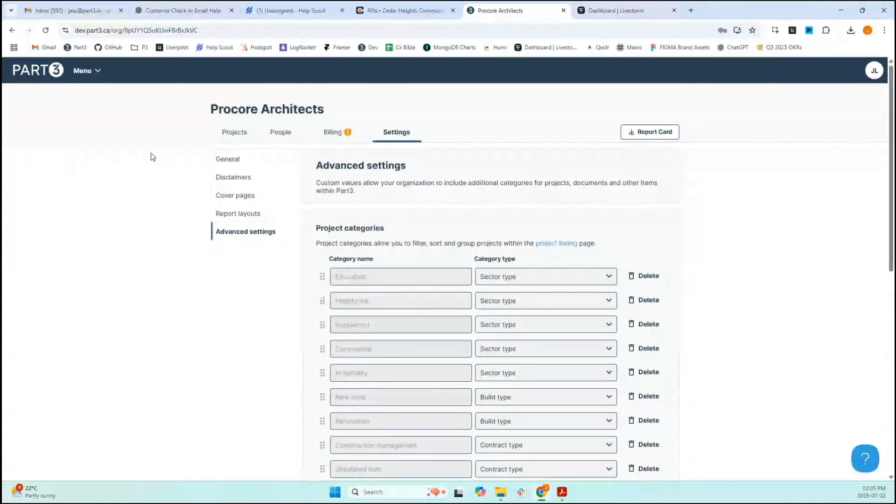
scroll(525, 277, "down", 1)
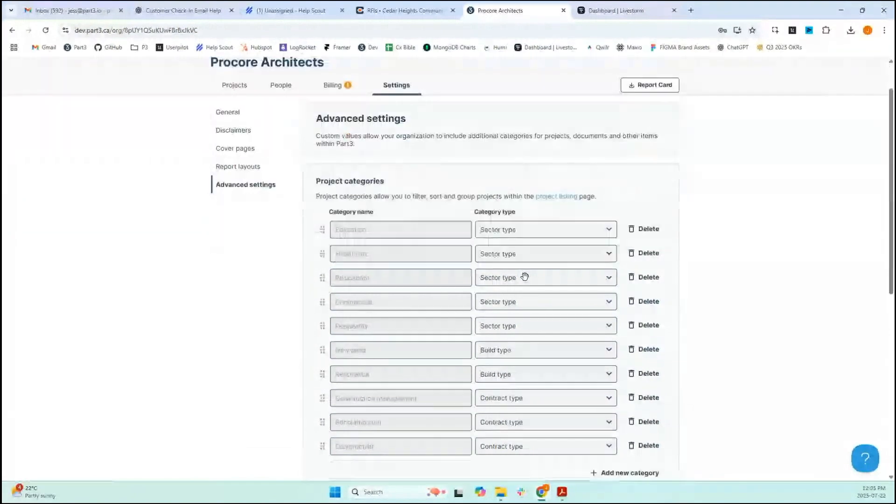
scroll(428, 247, "down", 5)
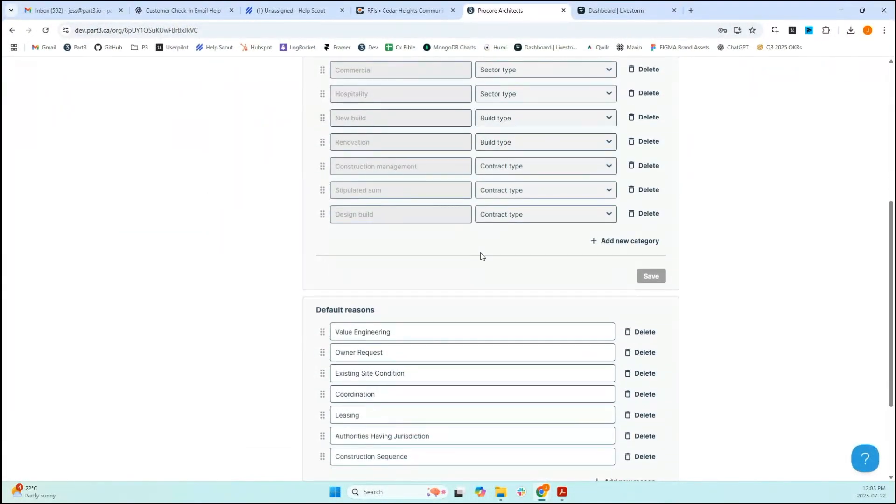
scroll(481, 256, "up", 6)
Step: Start a new project in the Procore Architects organization and name it "test test"
left_click(223, 139)
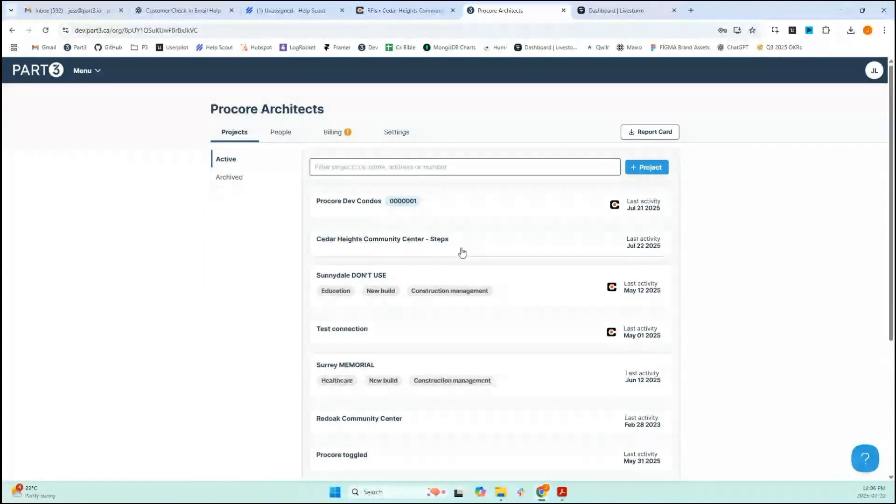
left_click(651, 167)
scroll(472, 172, "down", 4)
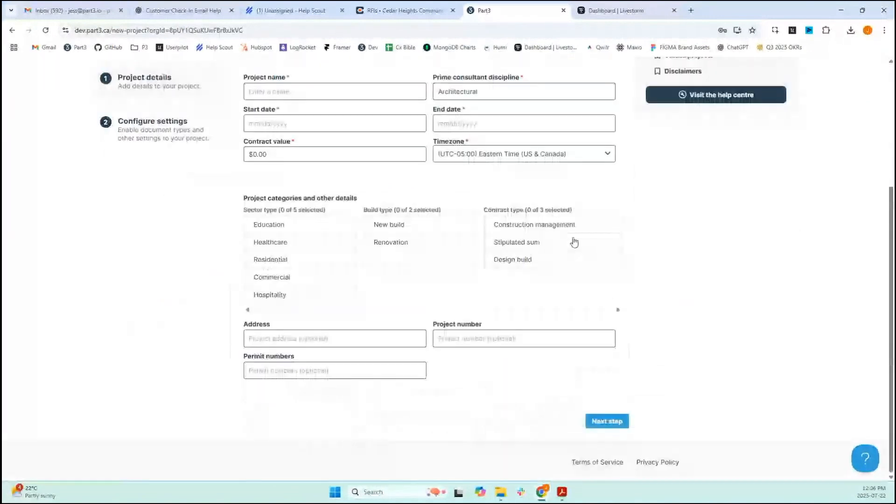
scroll(652, 341, "up", 1)
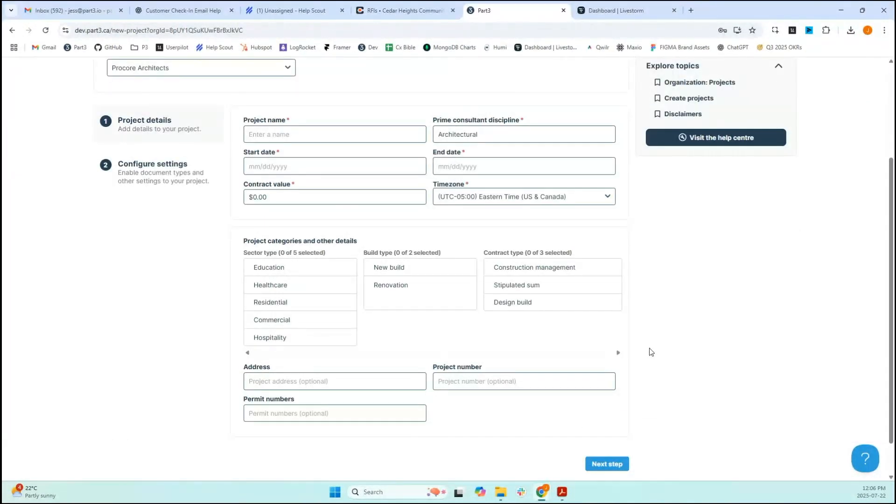
left_click(334, 140)
type("tet")
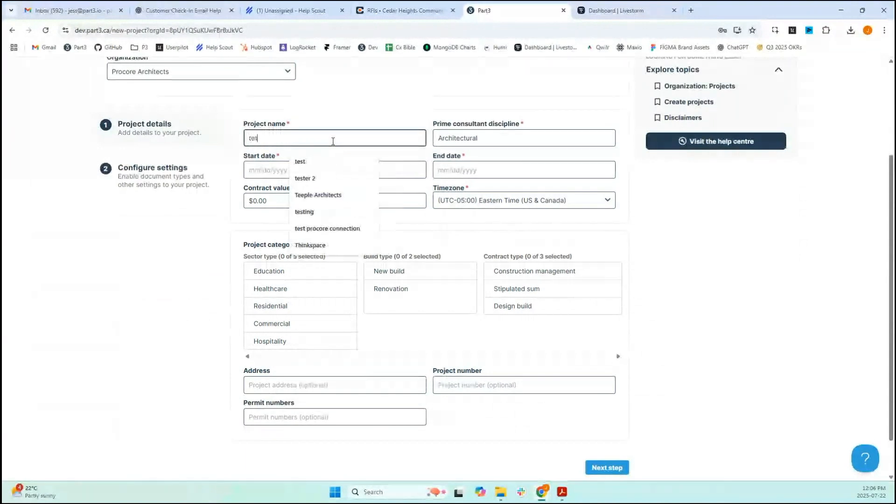
type("st test")
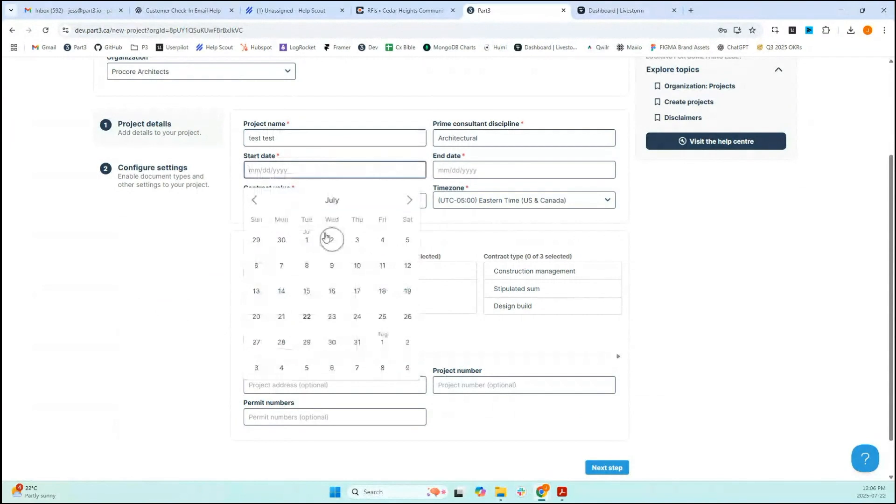
Step: Set the project's start date to 07/01/2025, end date to 07/24/2025 and contract value to $21,500,000.00
left_click(307, 239)
left_click(518, 169)
left_click(546, 317)
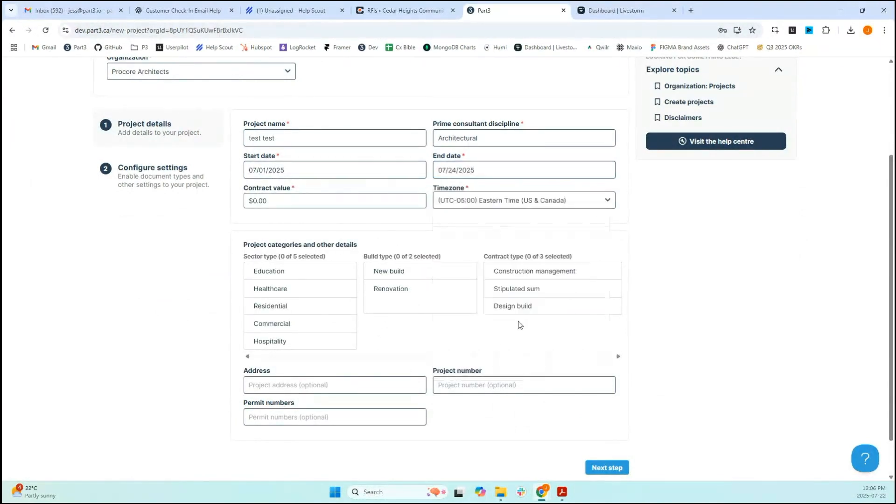
left_click(252, 202)
type("21500000")
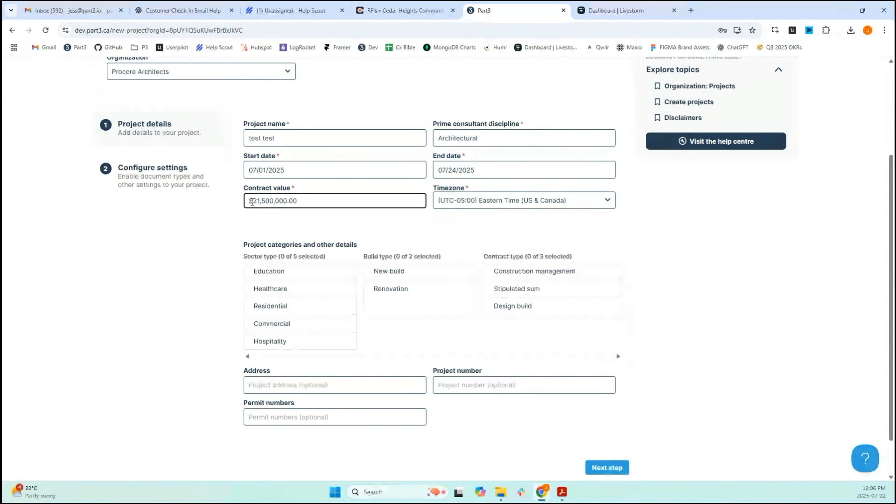
left_click(372, 222)
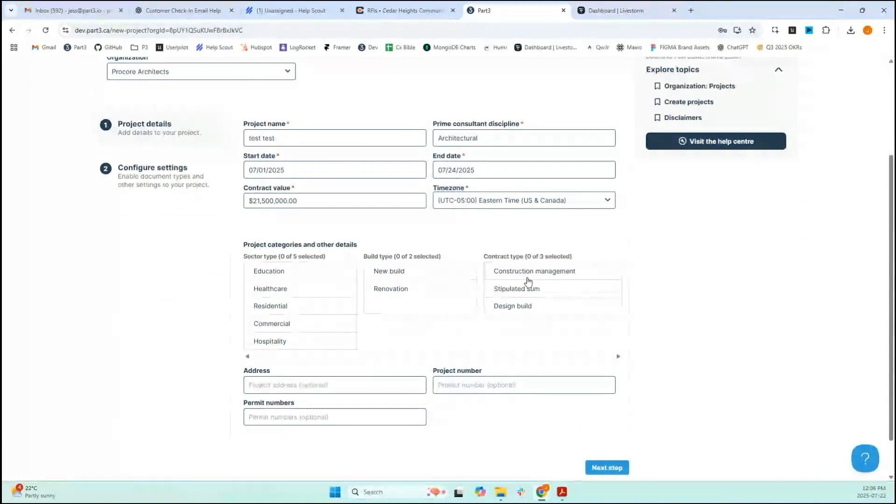
Step: Assign the Healthcare sector type to the project and continue to configuring its settings
left_click(347, 291)
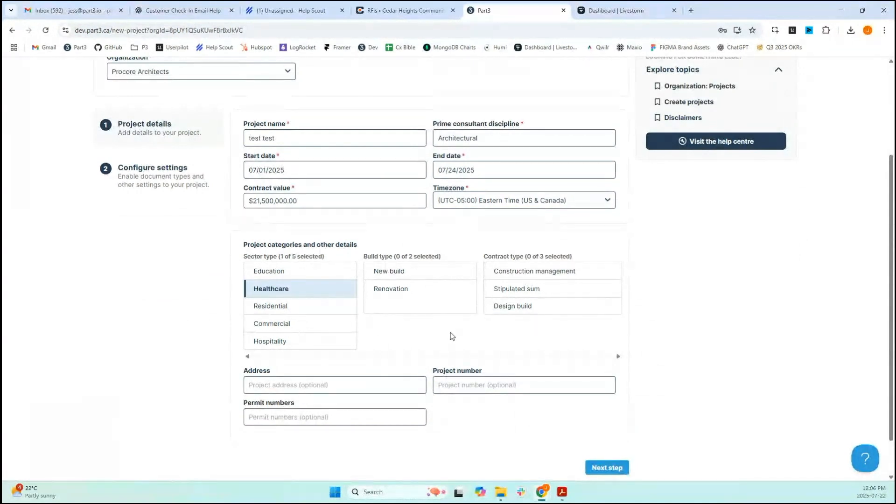
left_click(607, 468)
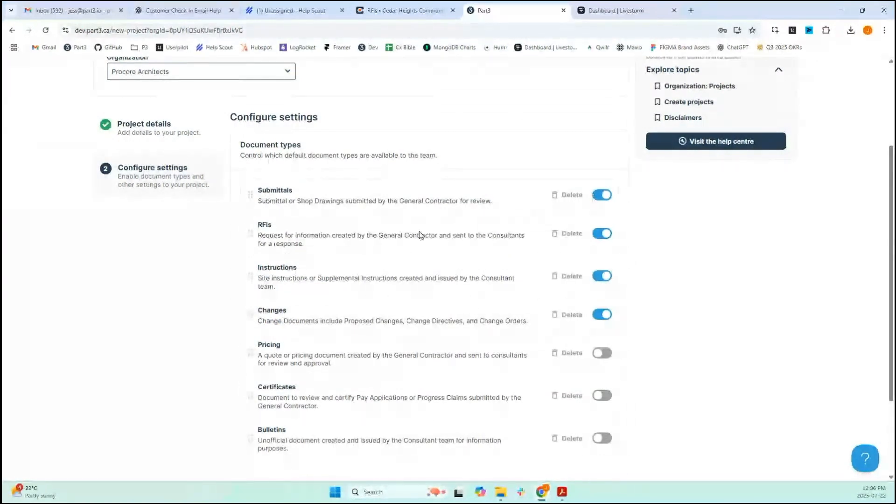
Step: Create the project as a Procore Connected project and open its integration settings
scroll(664, 262, "down", 3)
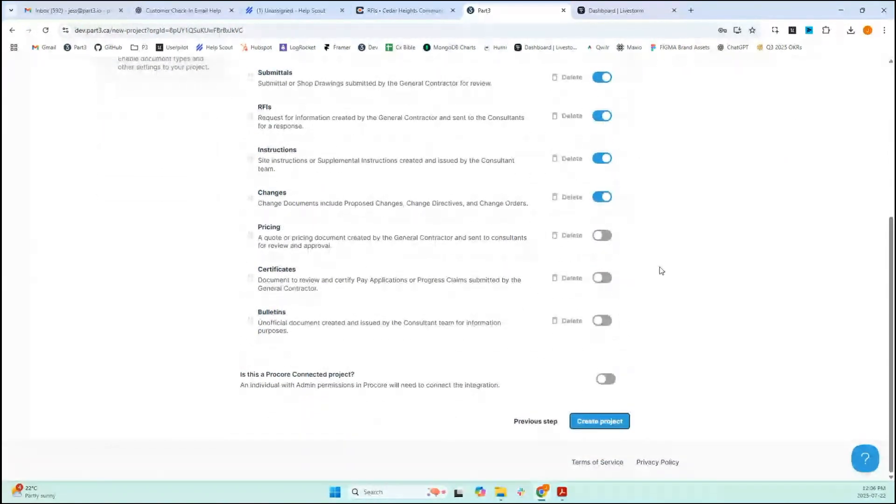
left_click(611, 380)
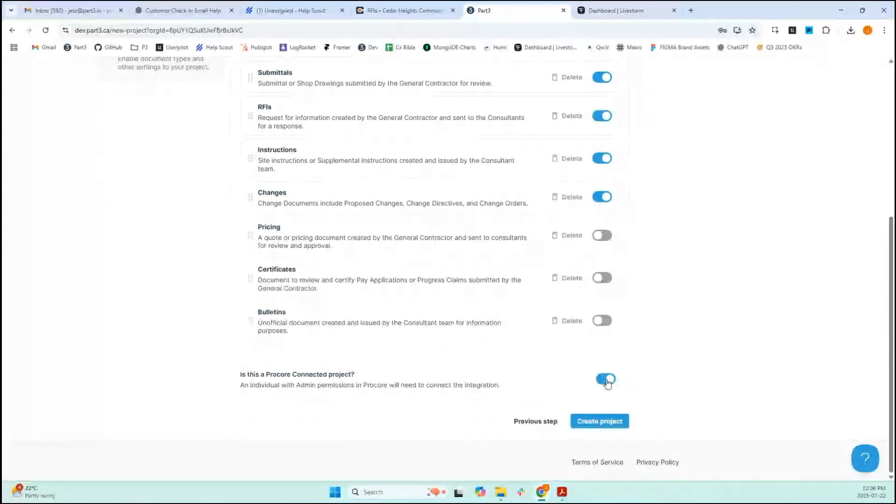
left_click(618, 422)
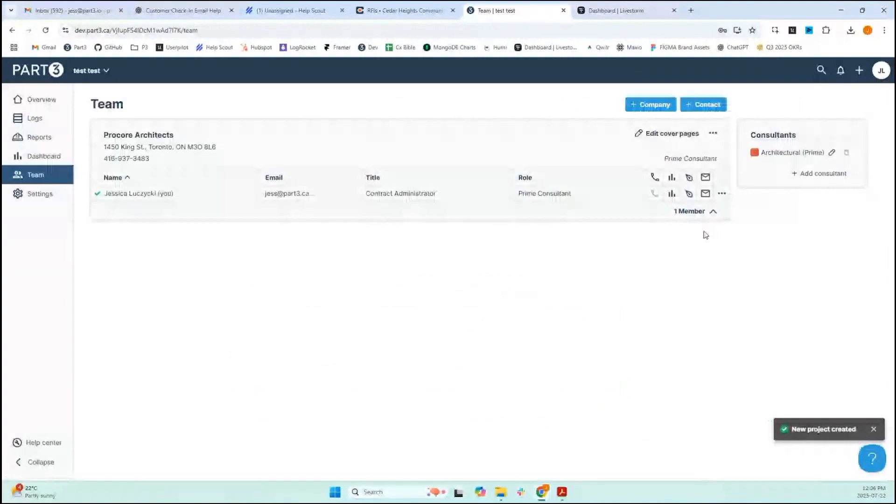
left_click(31, 193)
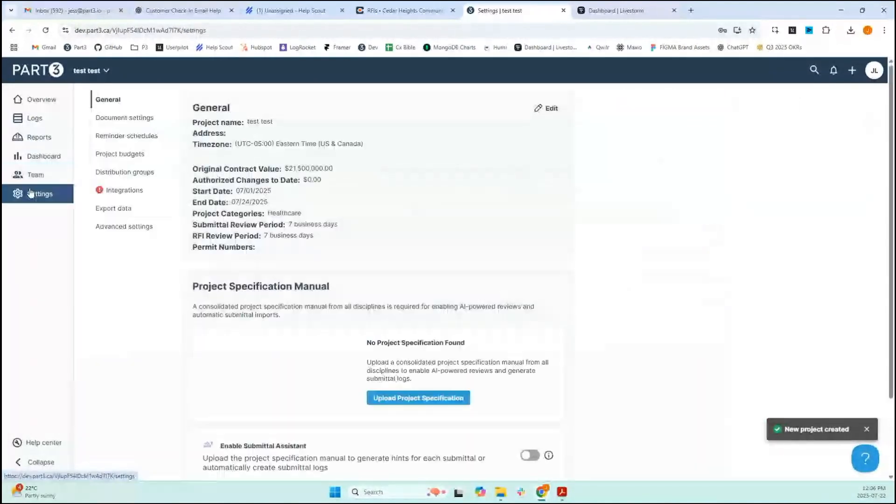
left_click(116, 195)
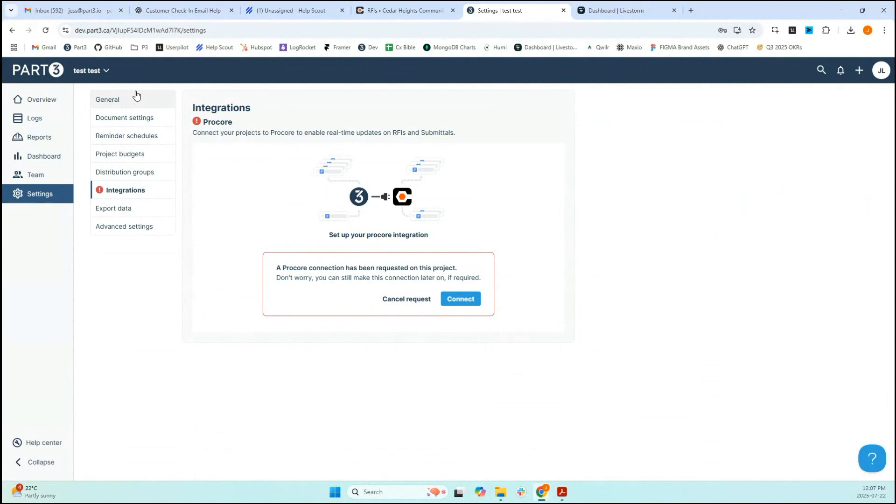
Step: Switch to the Cedar Heights Community Center - Steps project and review its team down to the Super Contractors company
left_click(96, 70)
left_click(117, 133)
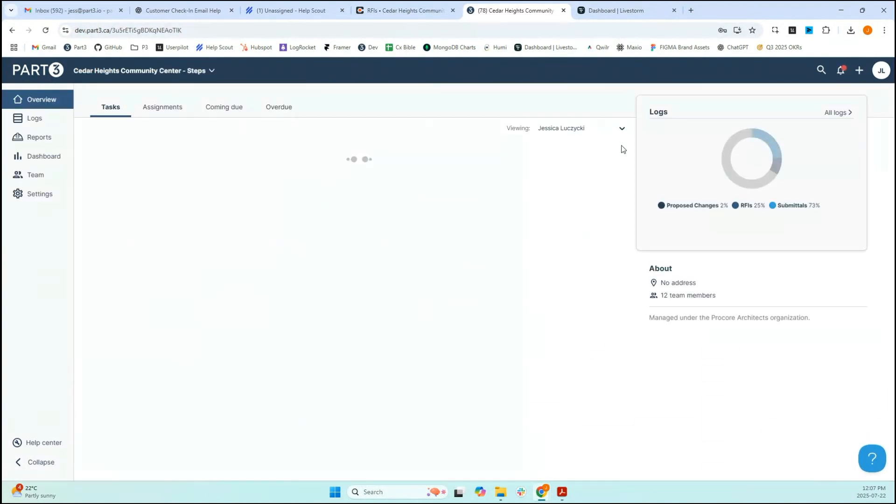
left_click(33, 178)
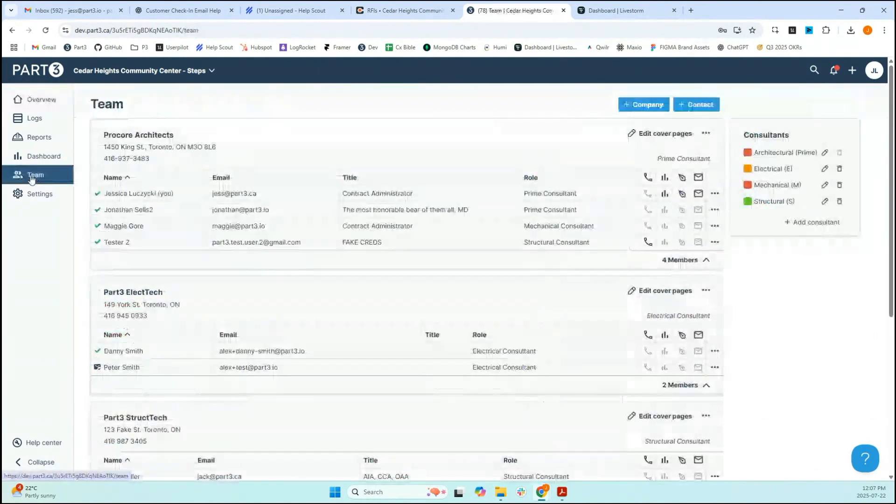
left_click(45, 200)
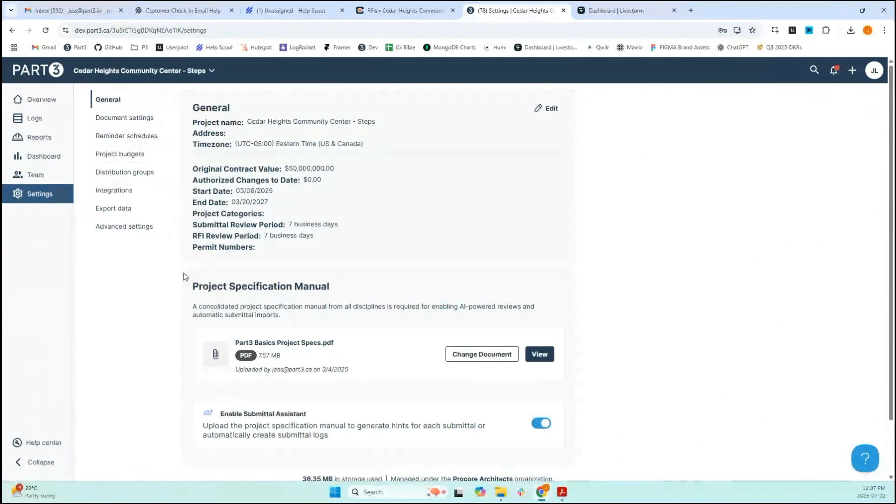
left_click(34, 176)
scroll(621, 316, "down", 5)
left_click_drag(646, 355, 739, 355)
left_click(790, 359)
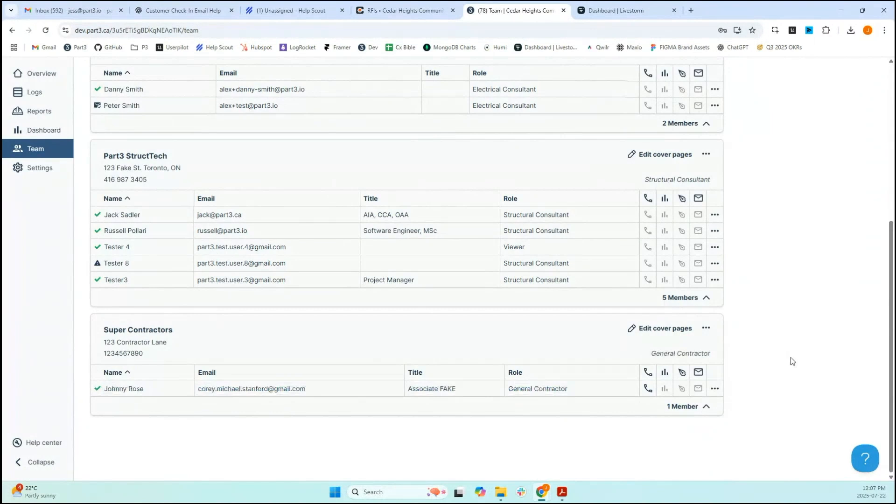
Step: Look at the form for adding a contact to the Super Contractors company and cancel it
left_click(706, 332)
left_click(690, 349)
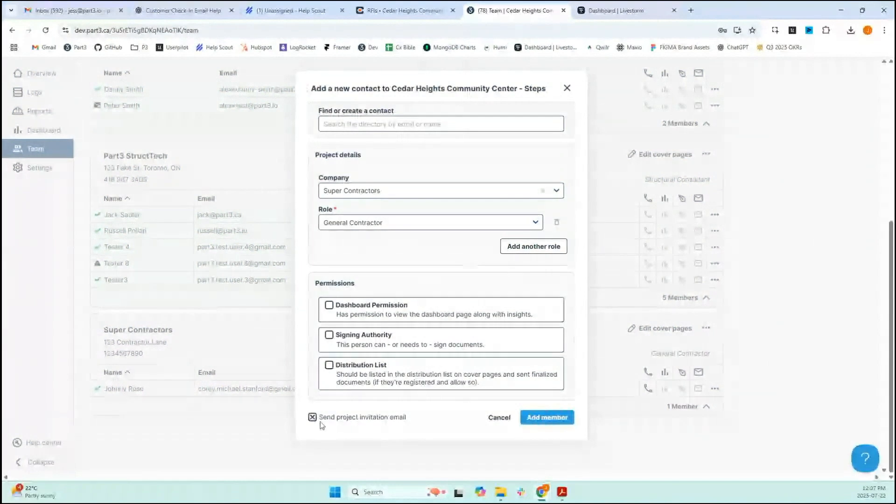
left_click(493, 421)
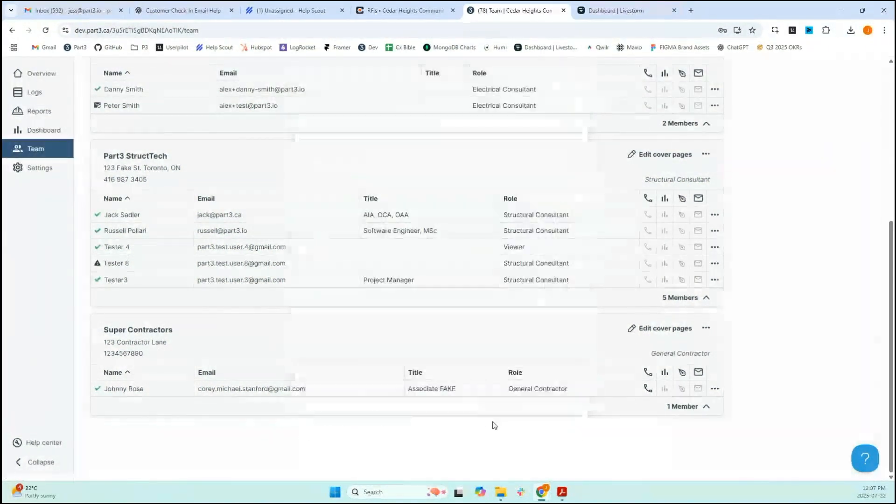
Step: Read through the help article "Connecting Part3 & Procore" and close the help center
left_click(862, 465)
left_click(792, 246)
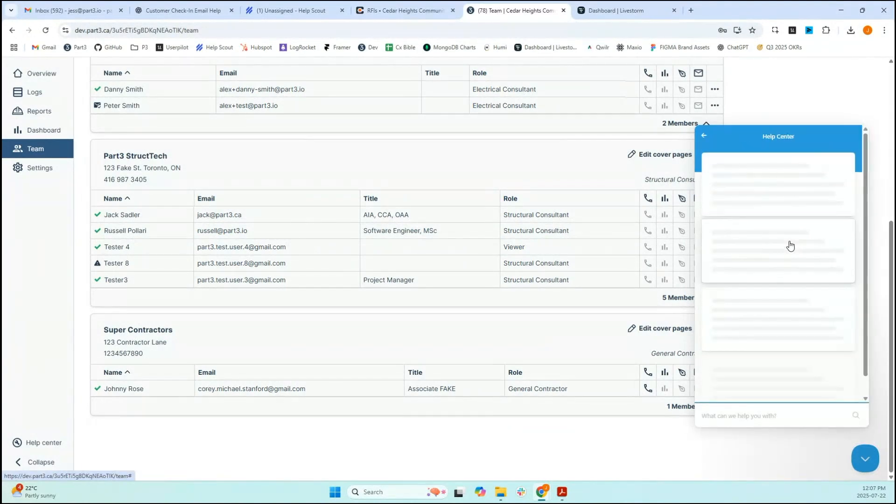
left_click(784, 184)
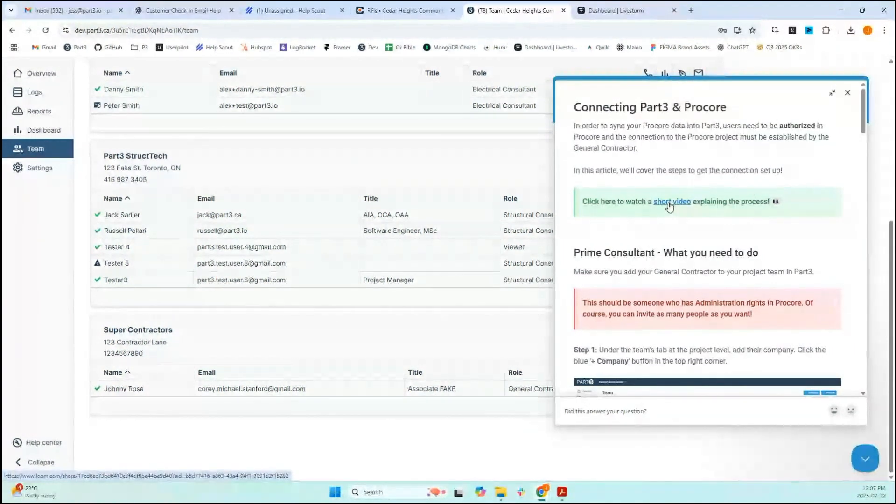
scroll(695, 220, "down", 15)
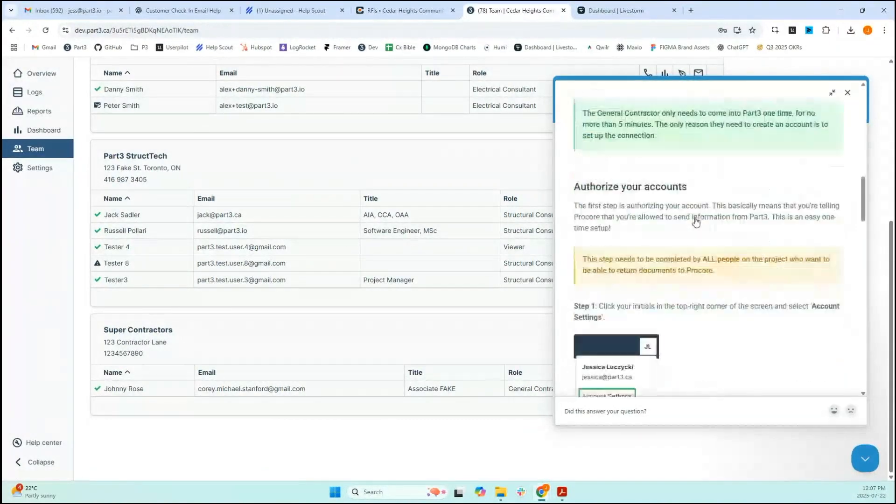
scroll(695, 219, "down", 15)
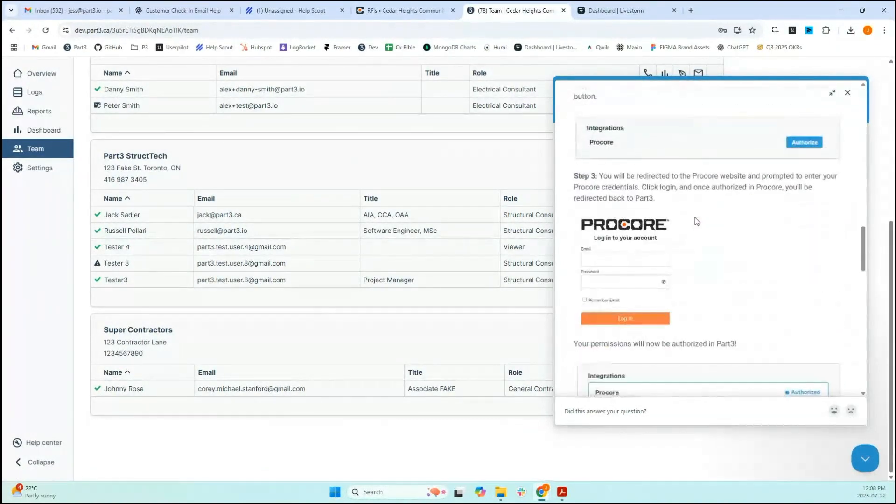
scroll(696, 221, "down", 1)
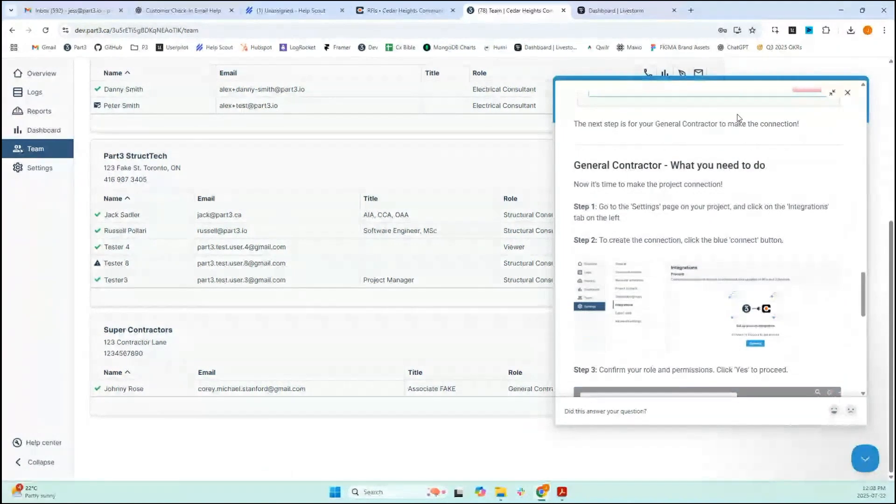
left_click(846, 97)
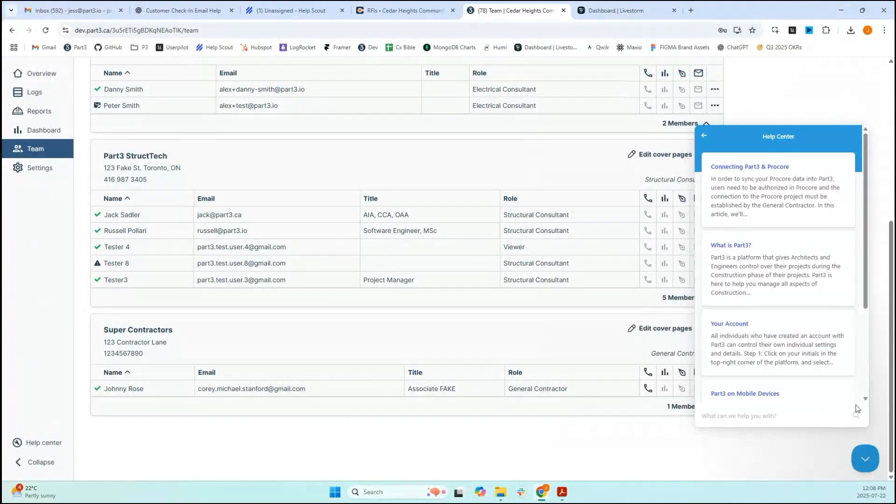
left_click(871, 467)
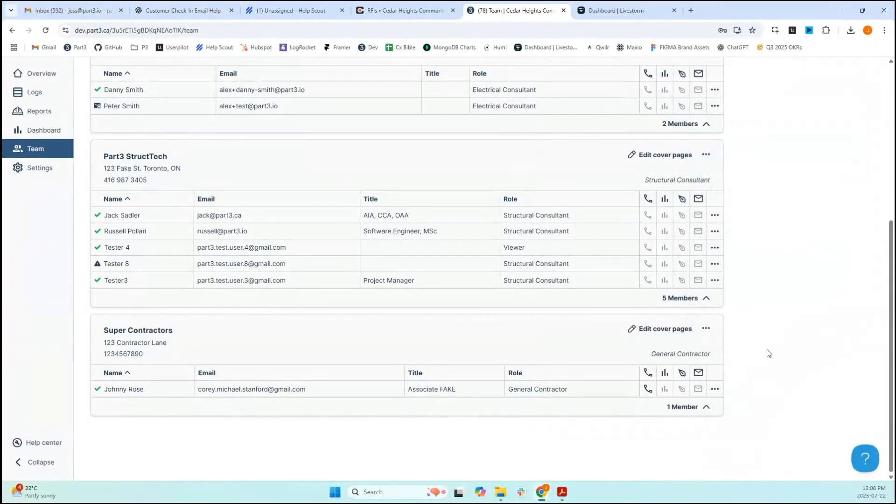
Step: Authorize the Procore integration in the personal account settings
scroll(768, 352, "up", 6)
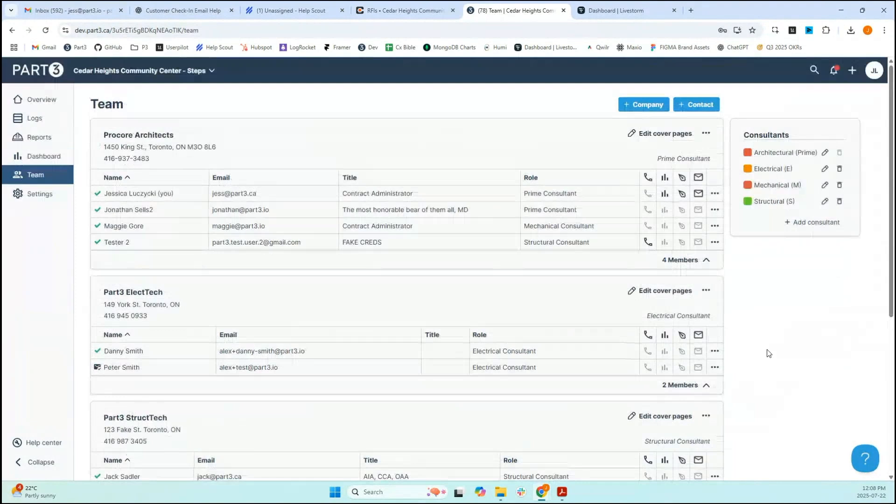
left_click(871, 65)
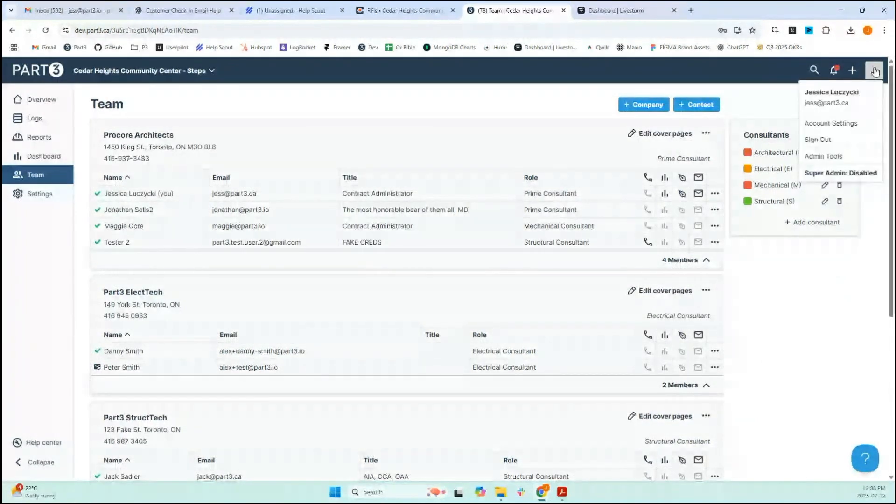
left_click(856, 130)
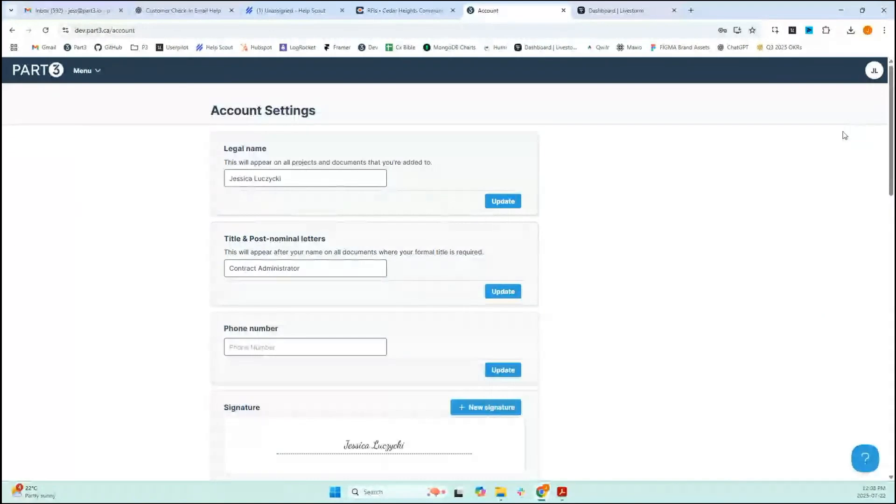
scroll(713, 170, "down", 8)
left_click(483, 236)
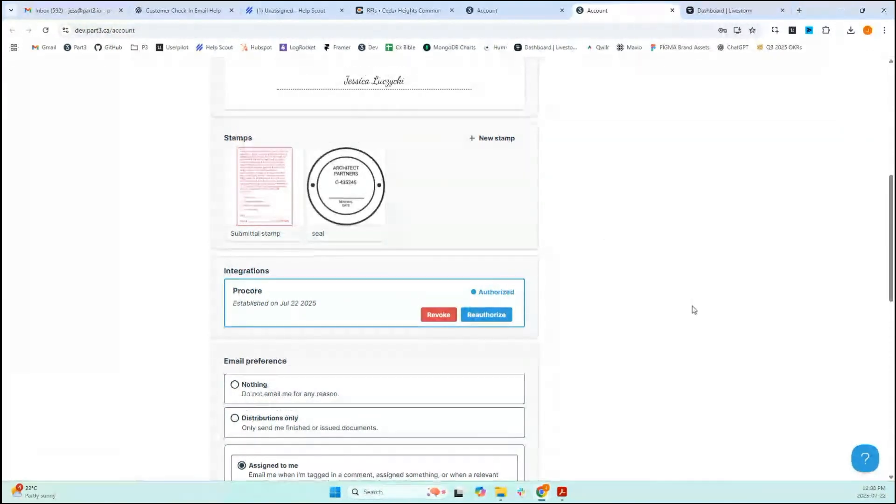
Step: Return to the Cedar Heights Community Center - Steps project and open its integration settings
scroll(691, 305, "up", 8)
left_click(88, 73)
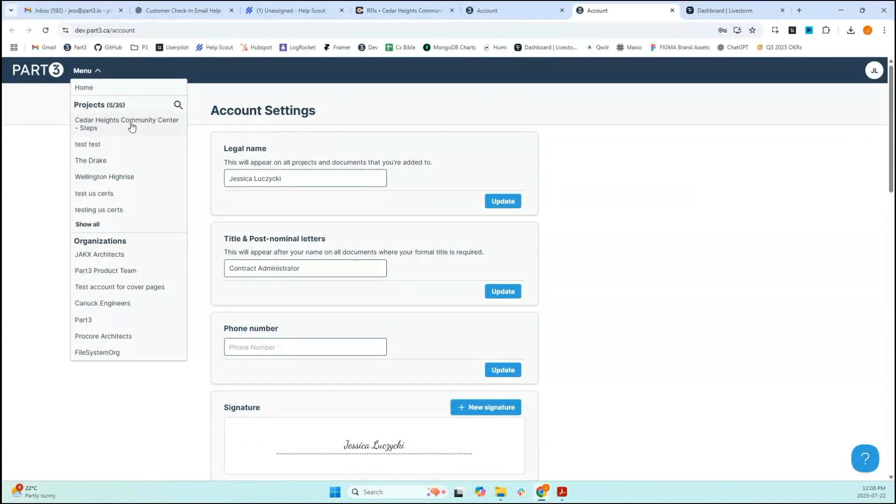
left_click(130, 125)
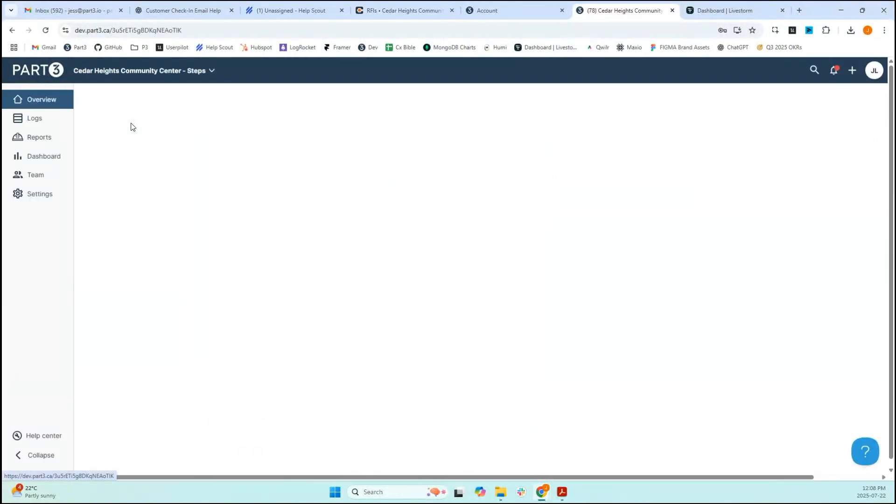
left_click(29, 196)
left_click(117, 197)
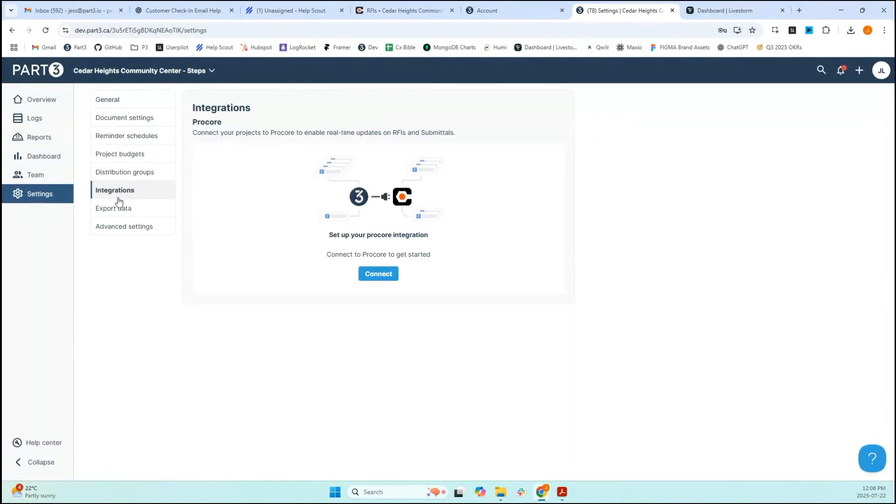
Step: Connect the project to Procore as an admin, using the company Part3 GC and the project Cedar Heights Community Center
left_click(378, 274)
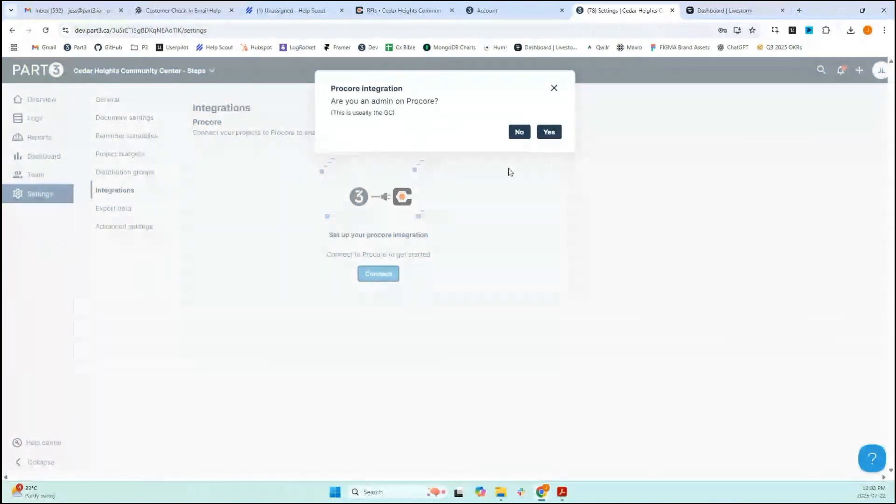
left_click(551, 133)
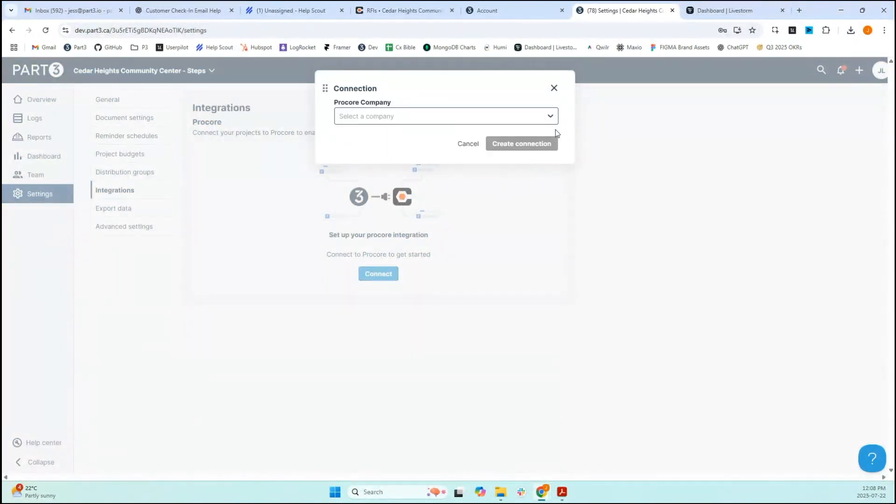
left_click(378, 116)
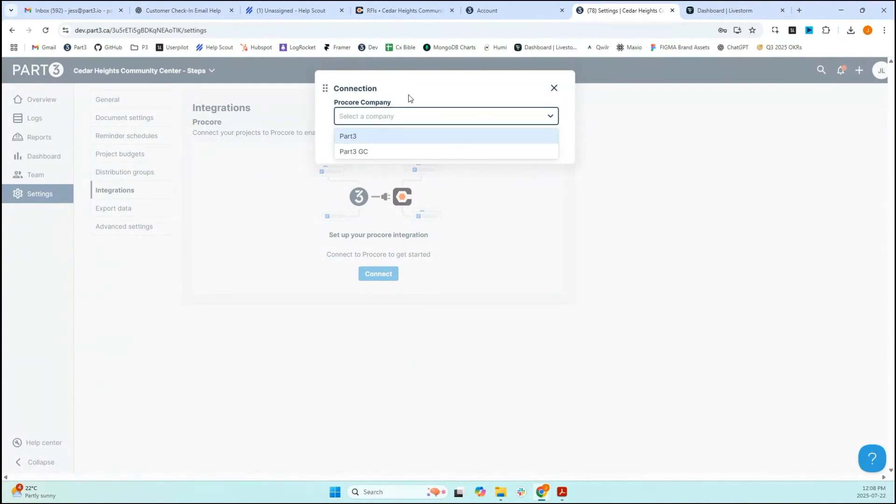
left_click(364, 151)
left_click(367, 147)
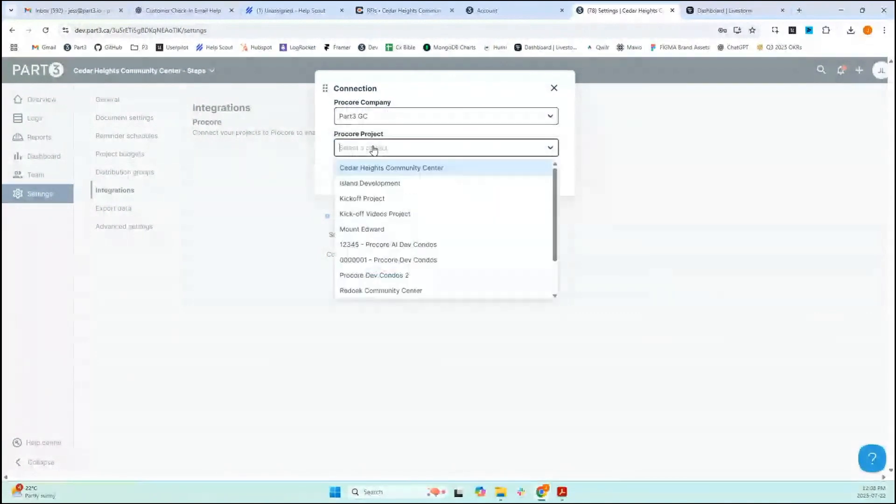
left_click(382, 167)
left_click(508, 174)
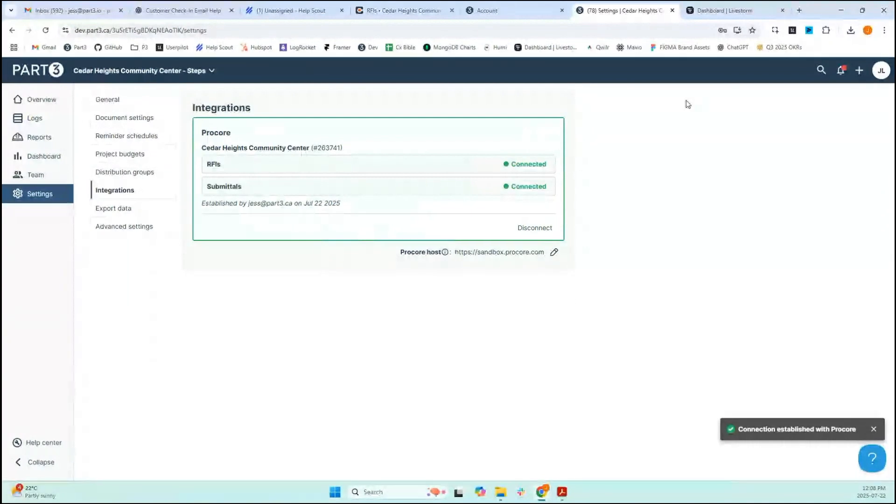
Step: Open submittal 04 00 00-04 "Rebar- Footings gridline A-D/1-3" from the logs and examine its Step 1 reviewers and dates
left_click(68, 120)
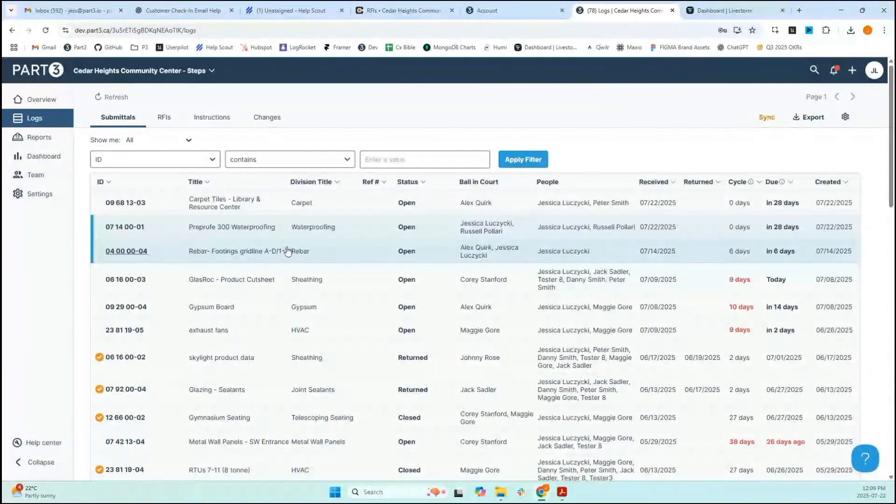
left_click(304, 252)
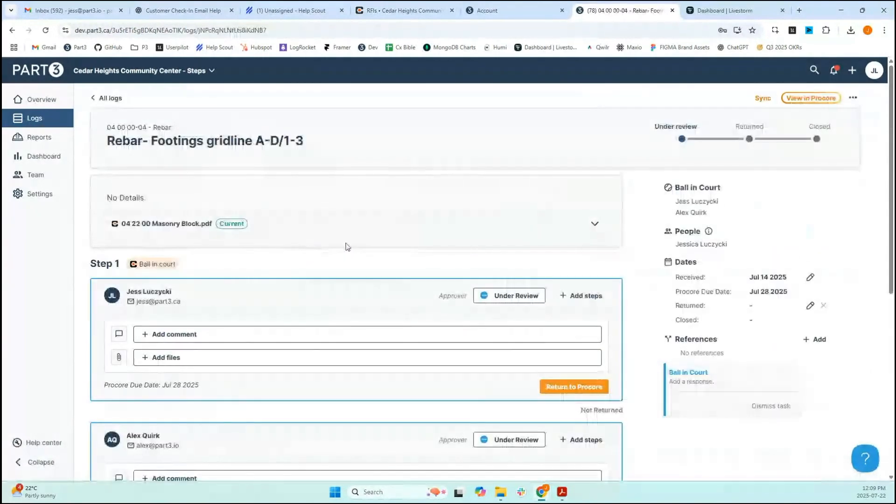
scroll(641, 205, "down", 1)
scroll(640, 205, "down", 1)
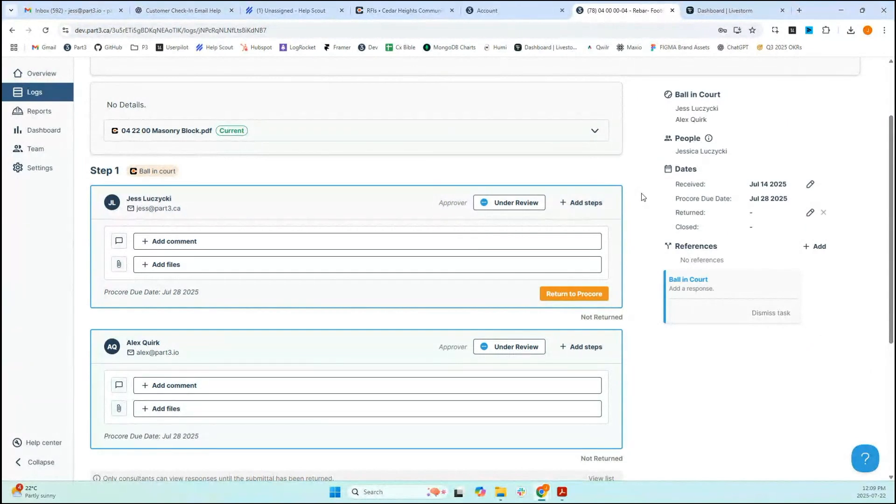
scroll(642, 197, "down", 1)
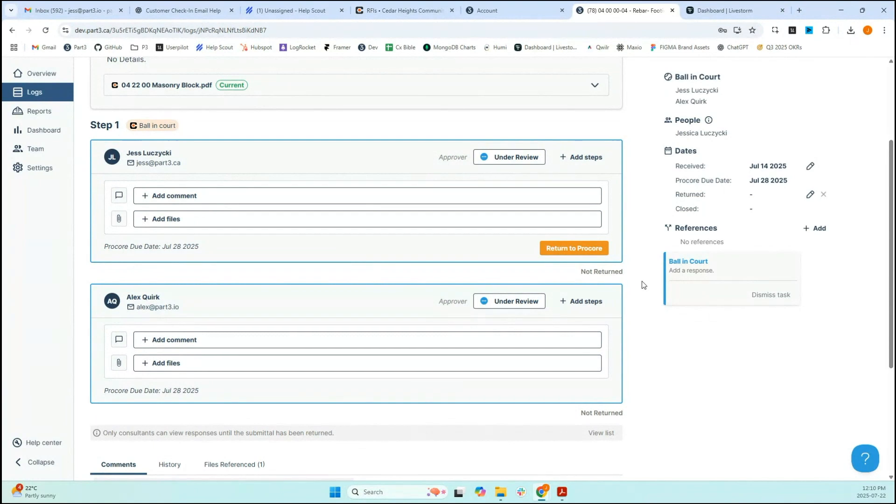
scroll(643, 285, "up", 1)
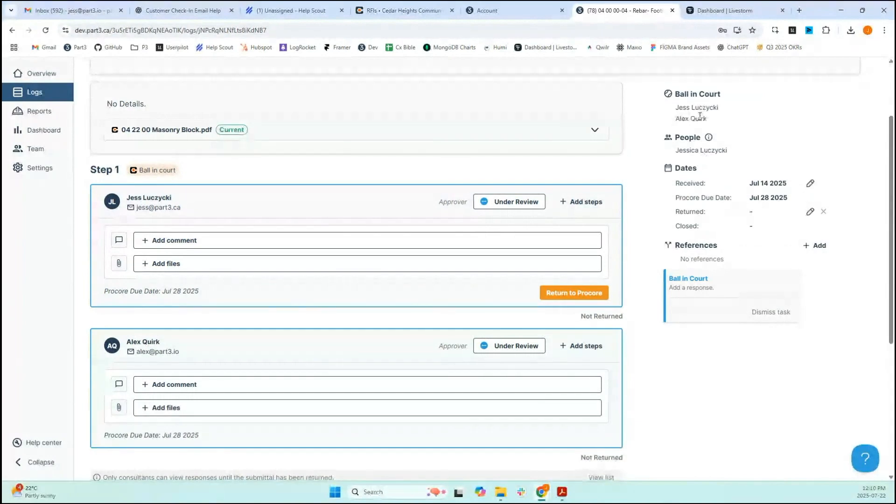
Step: Add an internal review step under the first Step 1 approver and assign the Structural discipline to it
scroll(700, 114, "down", 1)
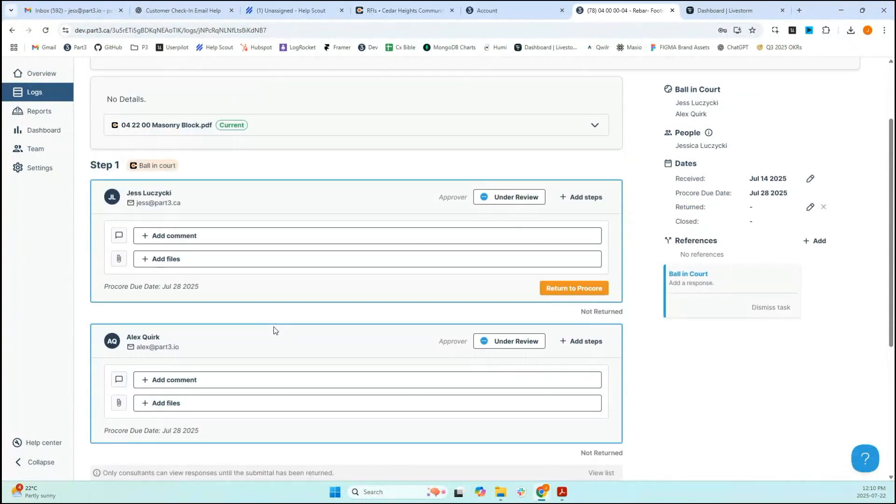
scroll(508, 218, "up", 1)
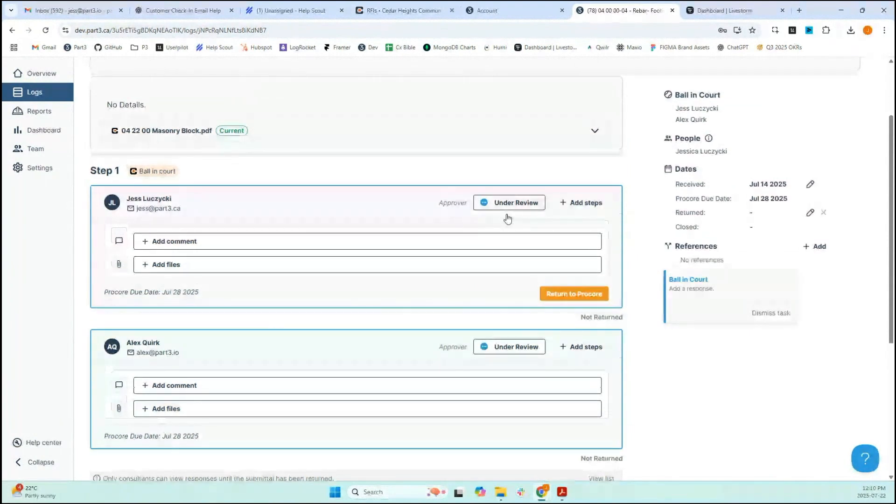
left_click(569, 208)
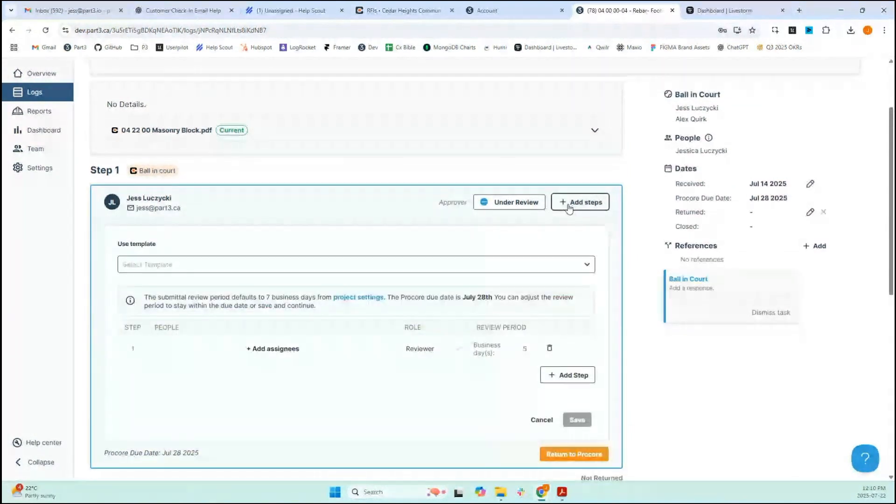
scroll(572, 201, "down", 2)
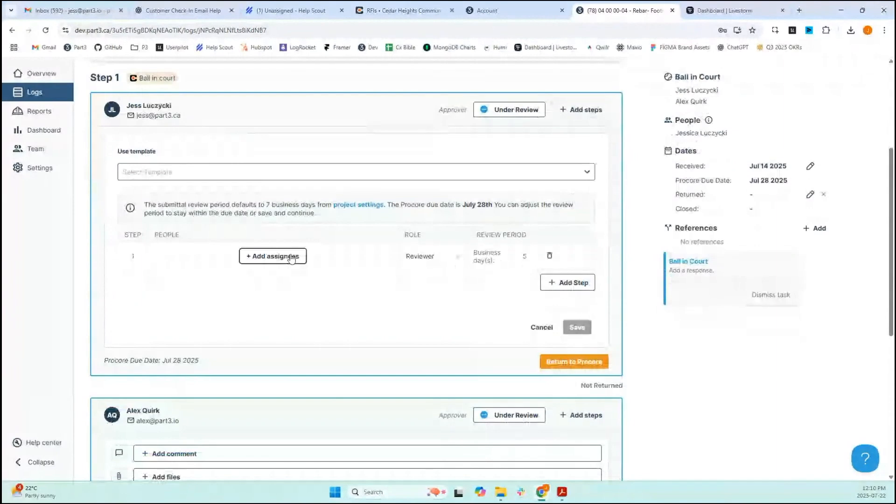
left_click(291, 256)
left_click(451, 233)
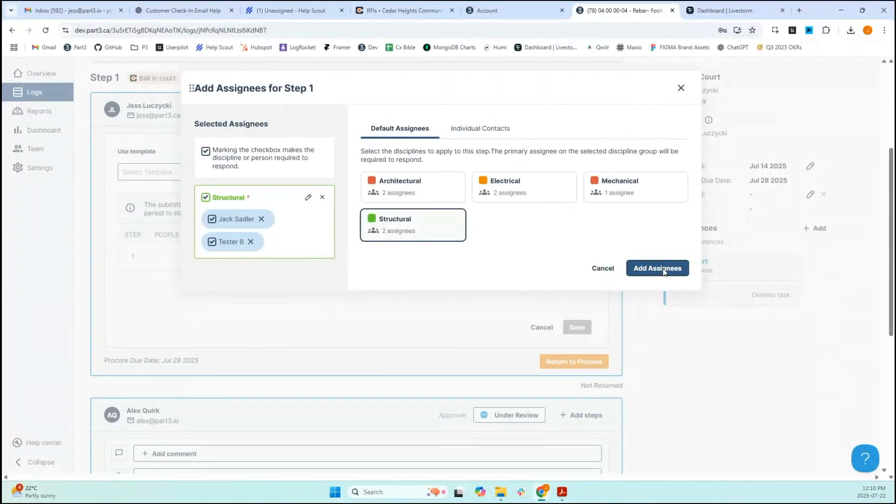
left_click(658, 268)
Step: Make both individual Structural assignees optional responders in internal step 1
scroll(353, 133, "down", 1)
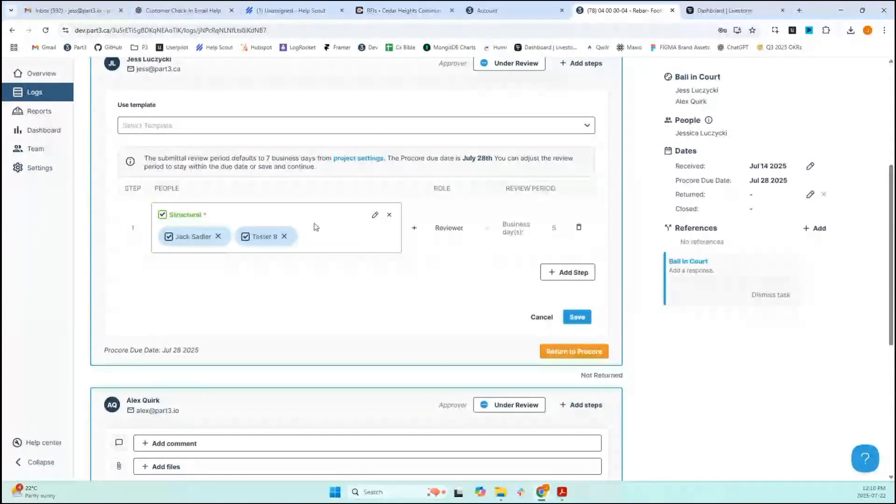
left_click(245, 237)
left_click(176, 237)
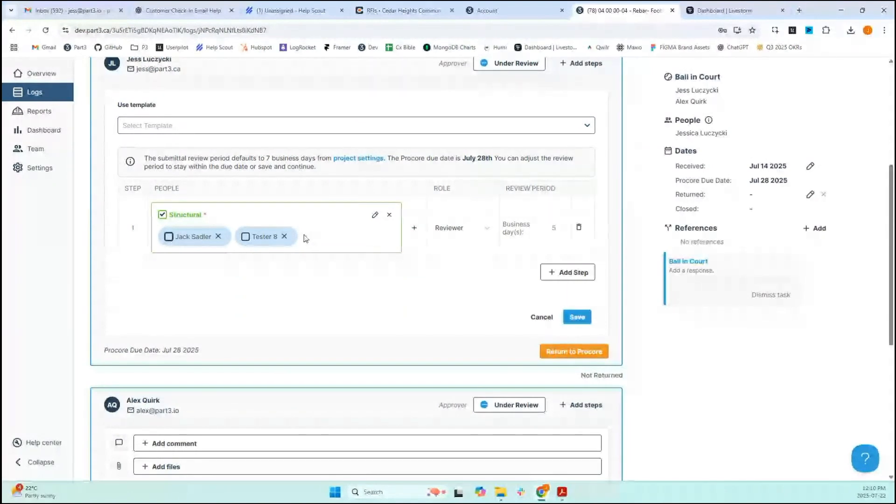
Step: Add a second internal step for the Architectural discipline, removing the second of its two individual assignees
left_click(569, 273)
left_click(288, 274)
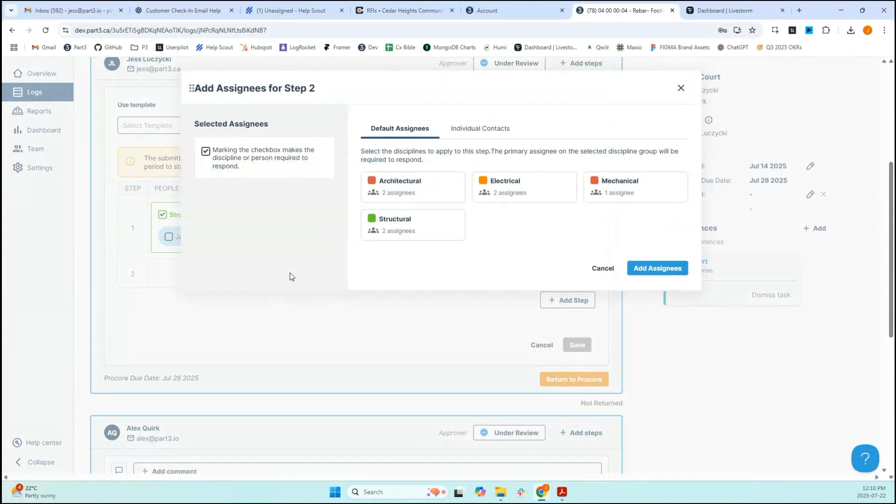
left_click(410, 184)
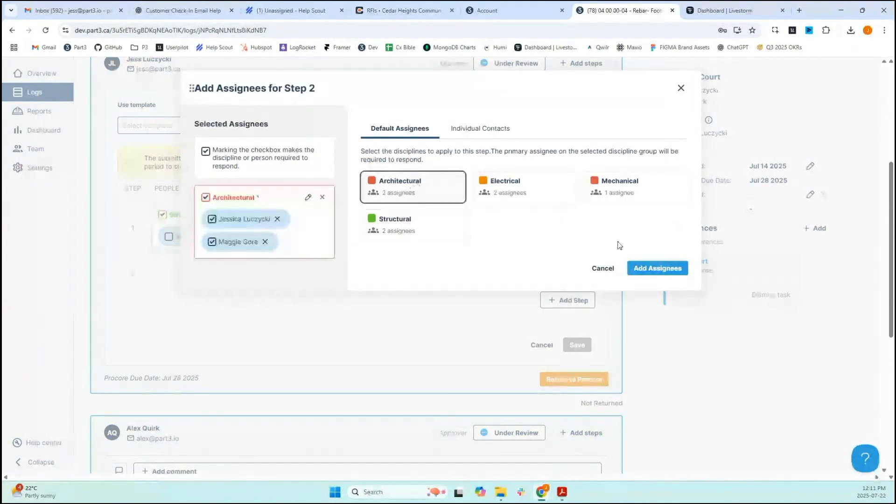
left_click(265, 241)
left_click(656, 270)
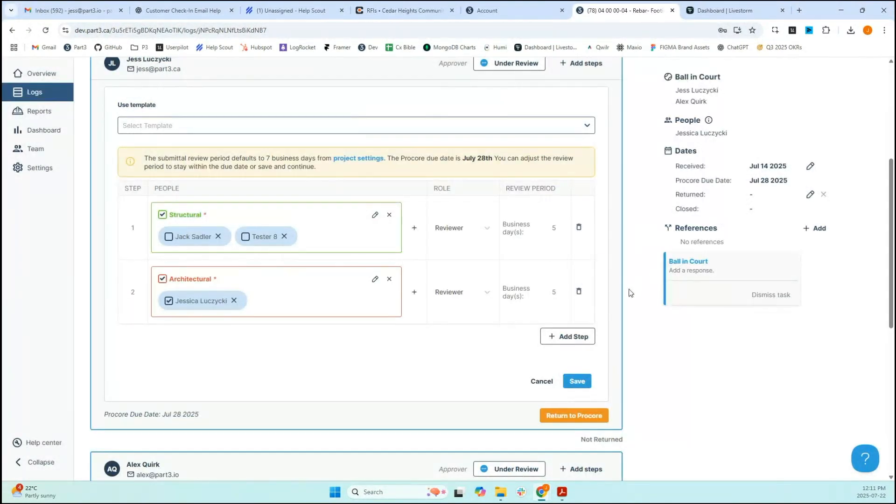
Step: Set the review periods to 3 business days for Structural and 4 for Architectural, and save the internal steps
left_click_drag(321, 166, 145, 162)
left_click(204, 148)
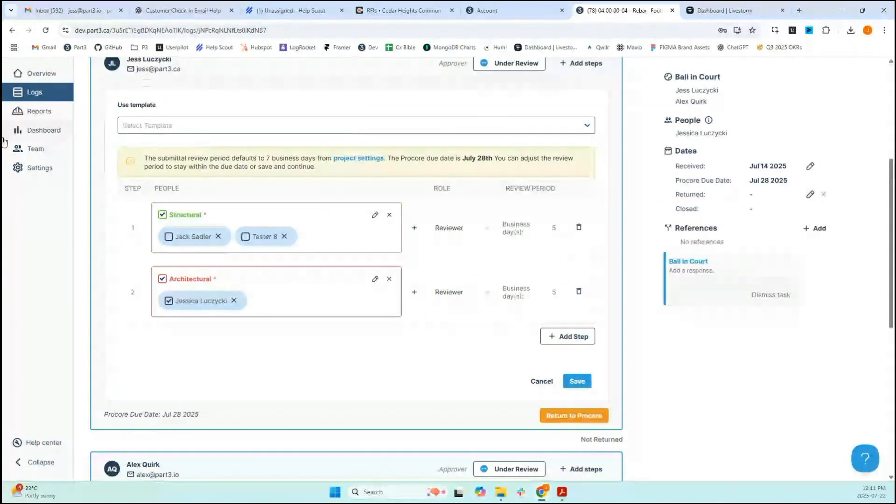
left_click(559, 230)
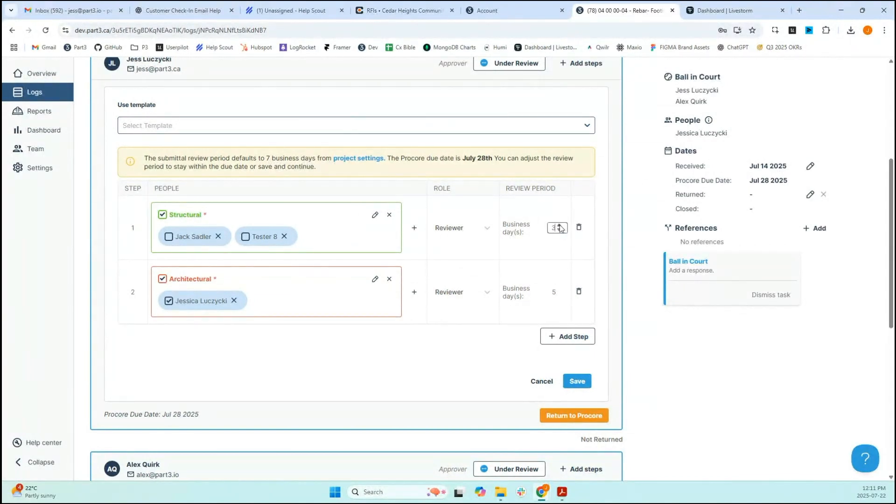
left_click(559, 294)
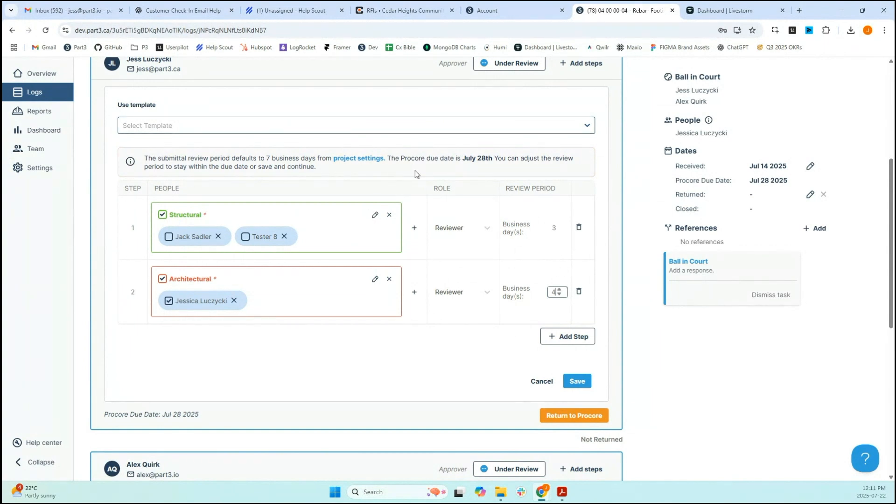
left_click(578, 381)
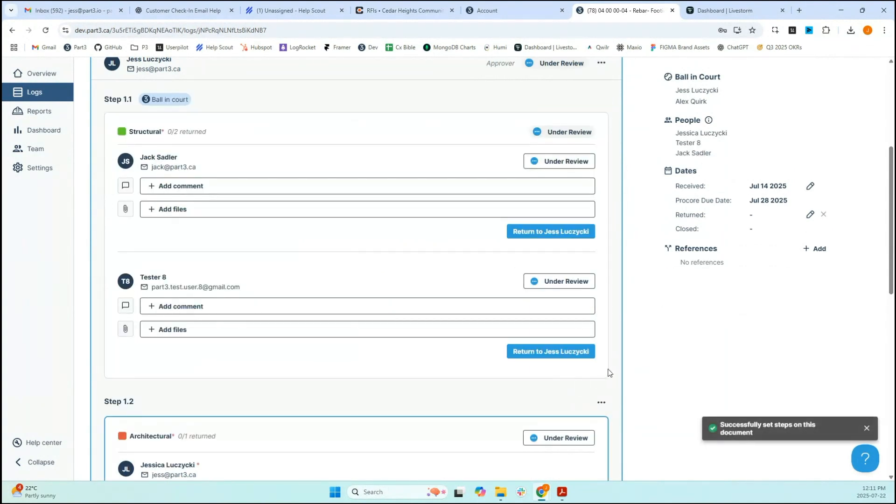
Step: Expand the submitted 04 22 00 Masonry Block.pdf and examine its pages and the reviewers in Step 1.1
scroll(640, 228, "up", 1)
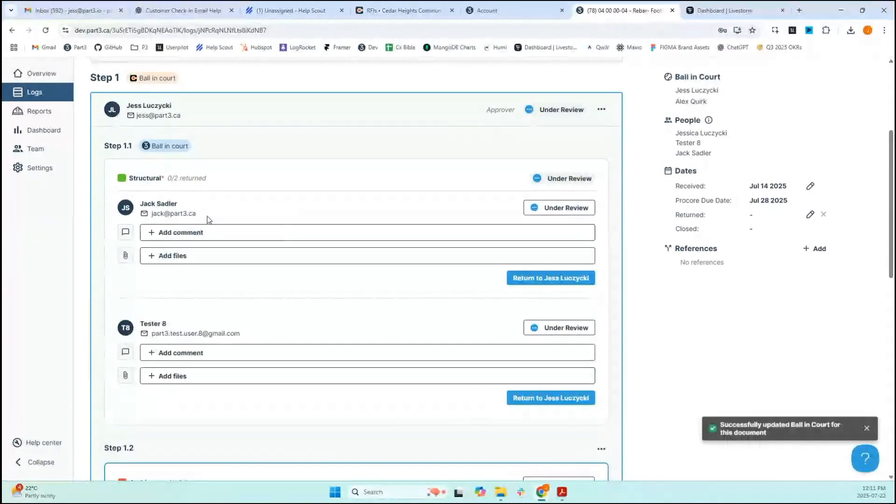
scroll(208, 220, "up", 2)
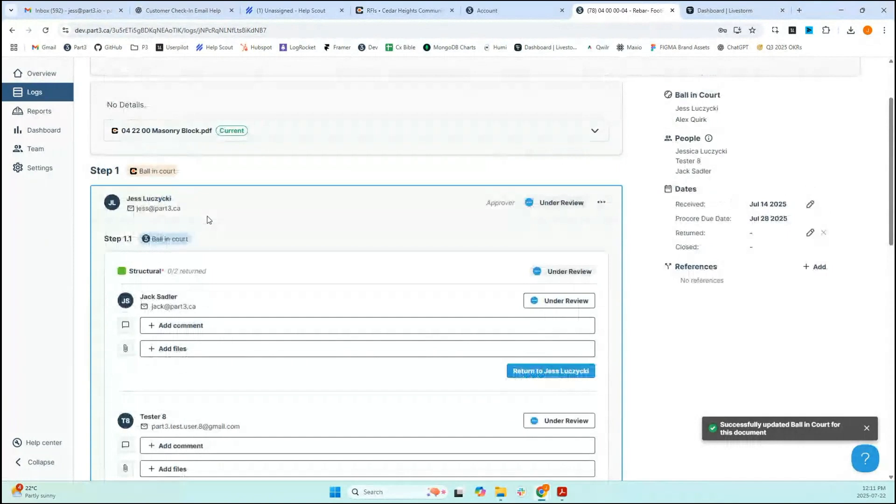
left_click(147, 134)
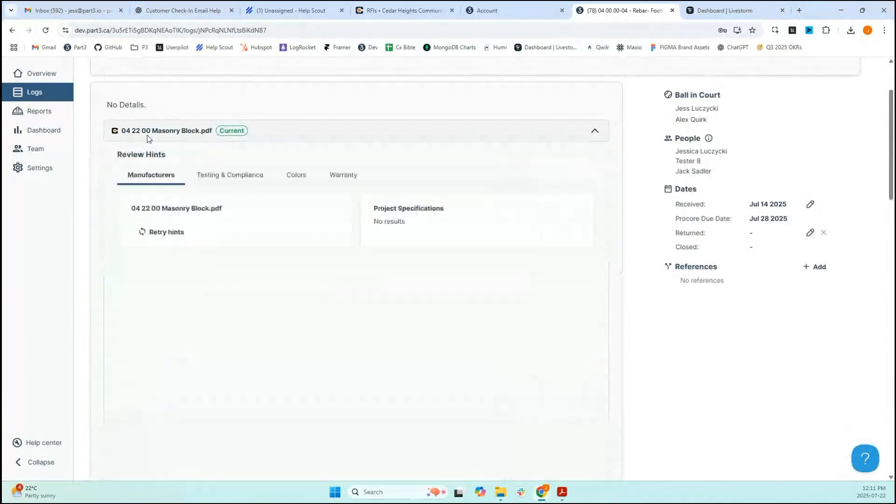
scroll(572, 266, "down", 3)
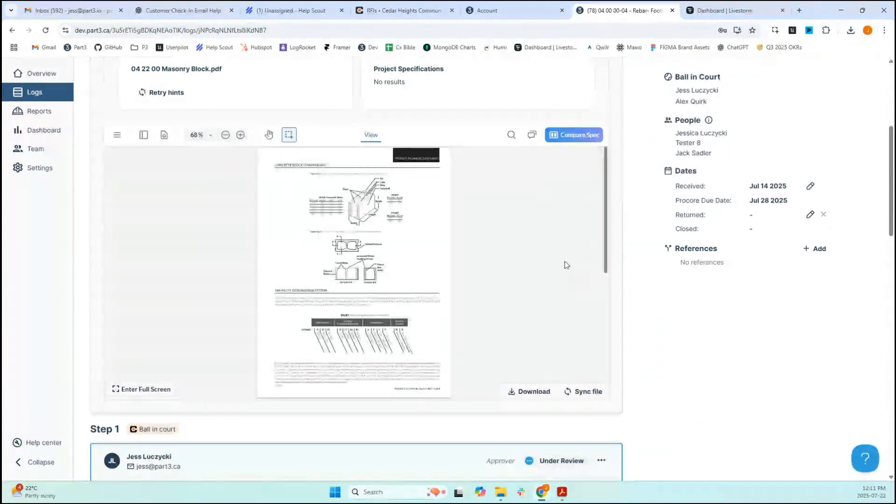
scroll(441, 236, "down", 1)
scroll(436, 232, "down", 5)
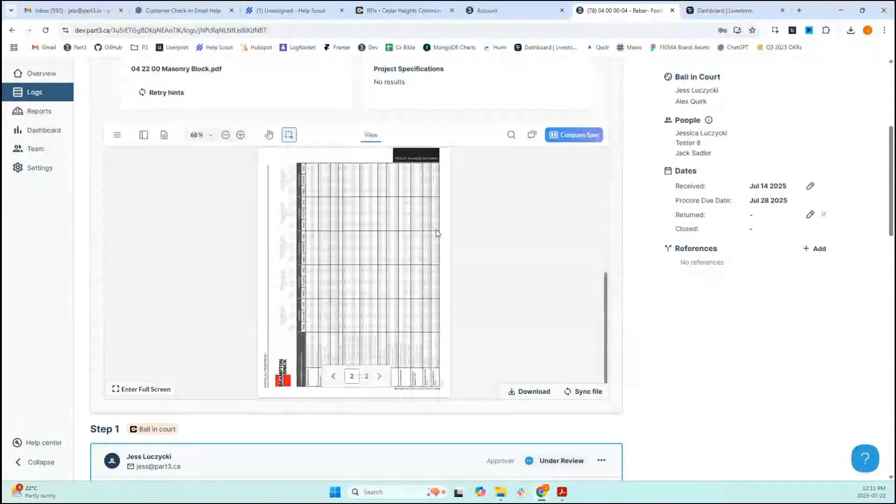
scroll(661, 264, "down", 1)
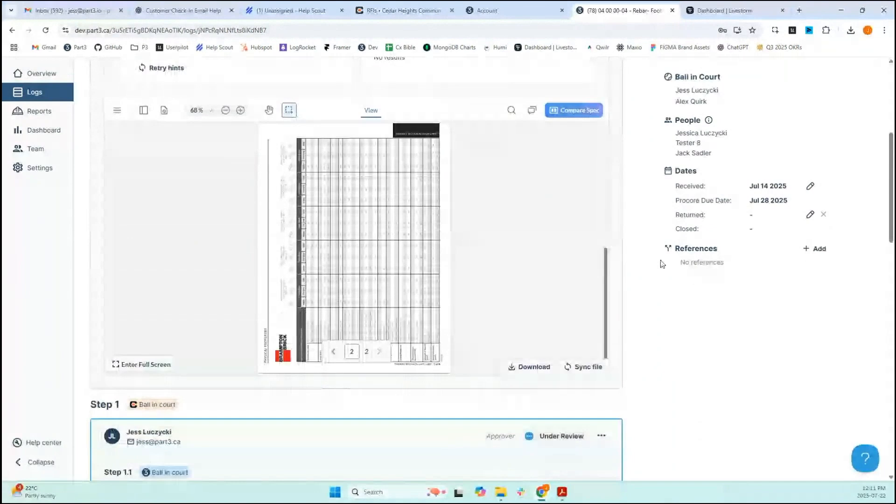
scroll(271, 320, "down", 5)
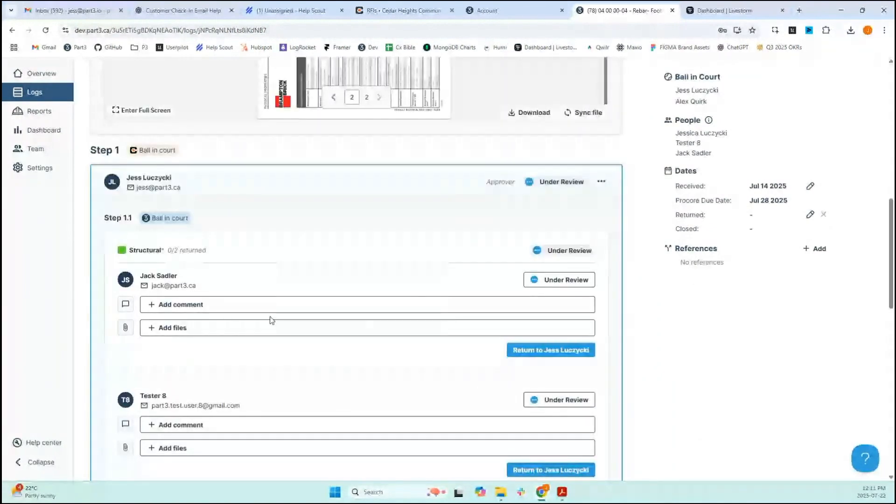
Step: Attach the existing workflow file 04 22 00 Masonry Block.pdf to the first Structural reviewer's response in Step 1.1
left_click(207, 330)
left_click(340, 126)
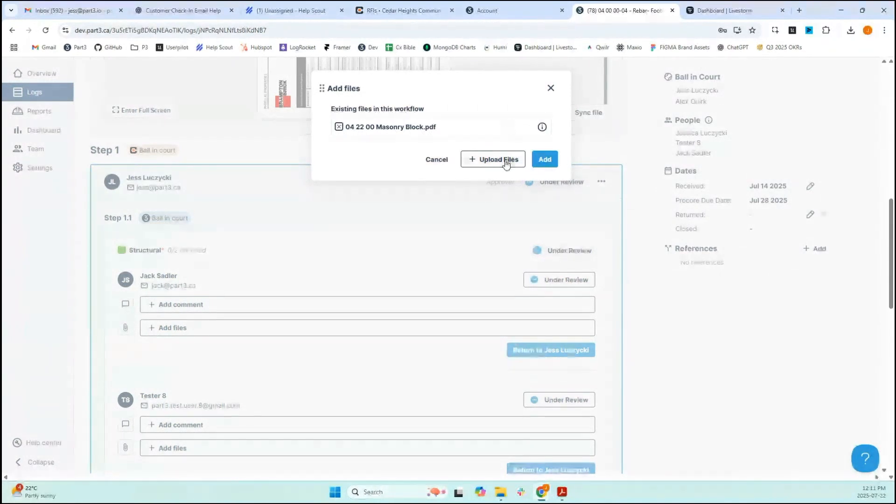
left_click(543, 159)
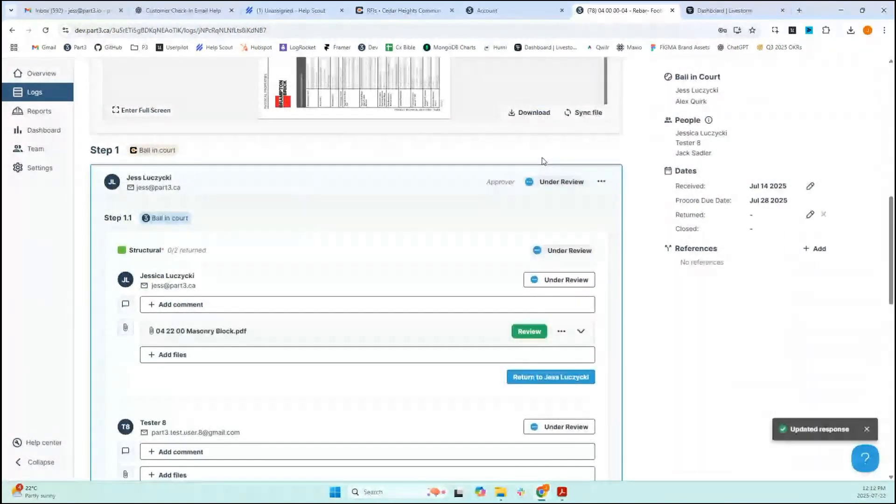
Step: Open the attached Masonry Block PDF in the response, compare it with the project specs, and close the comparison
left_click(444, 239)
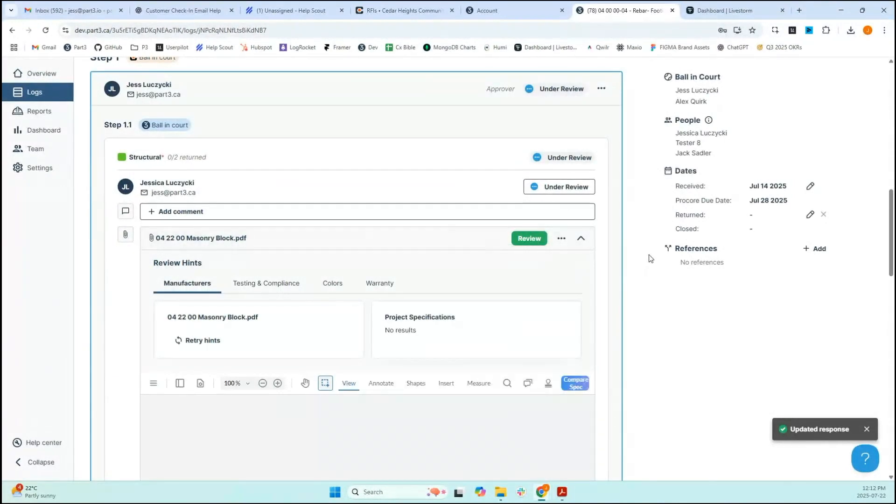
scroll(647, 257, "down", 1)
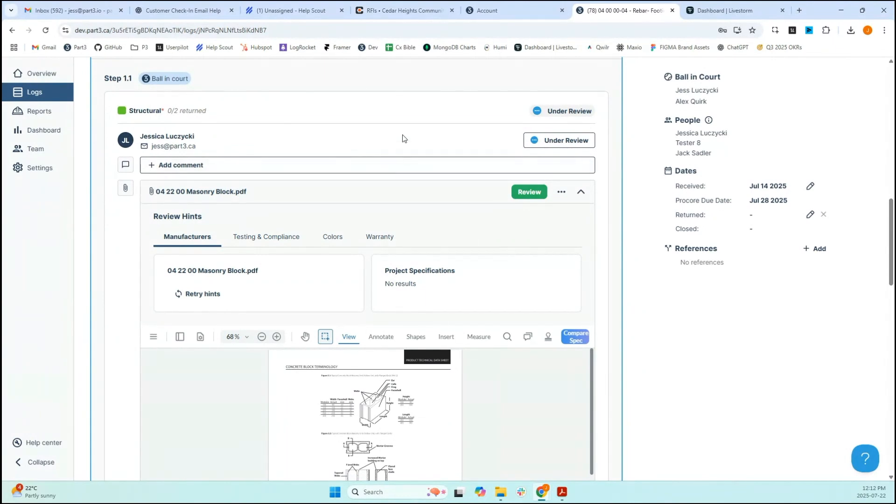
scroll(404, 138, "down", 1)
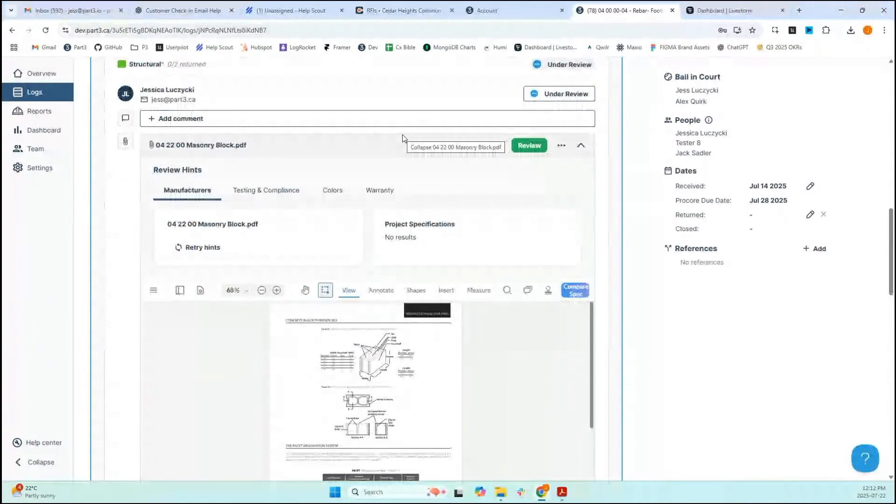
scroll(402, 134, "down", 3)
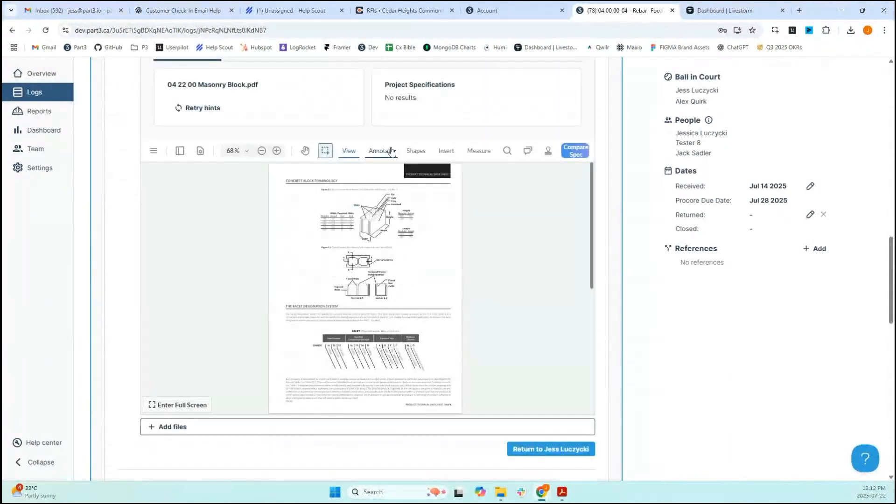
left_click(569, 154)
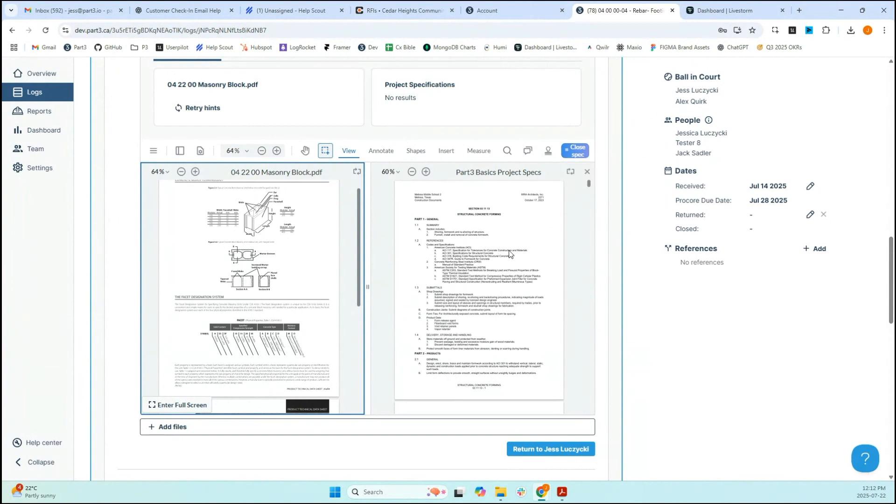
left_click(580, 152)
Step: Place the red Architect Partners review stamp beside the block diagrams on the PDF's first page, scaled down to clear the text below
left_click(382, 153)
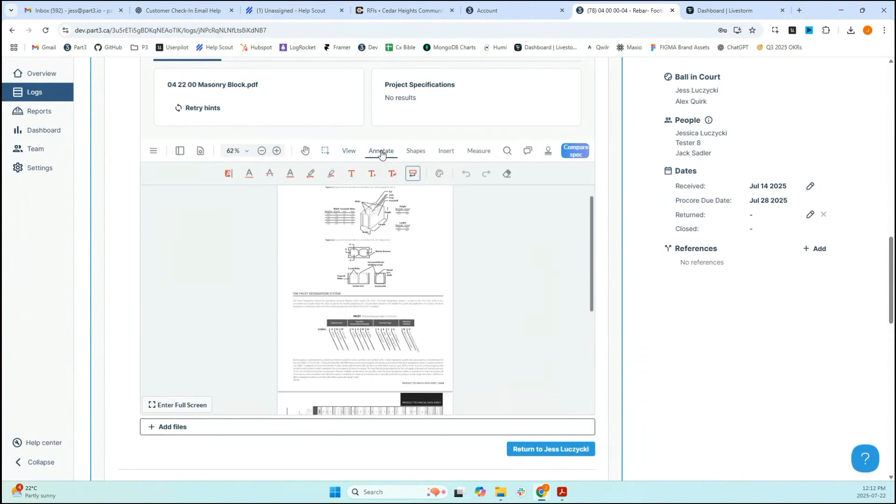
left_click(548, 151)
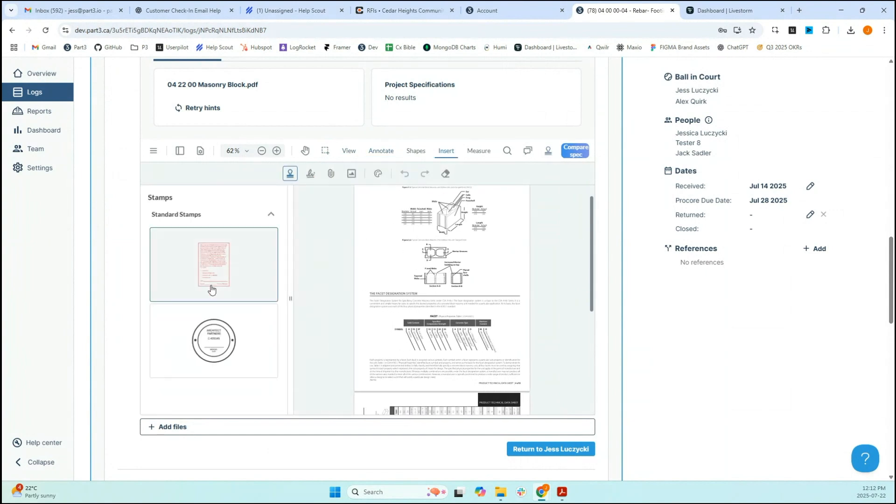
left_click(244, 284)
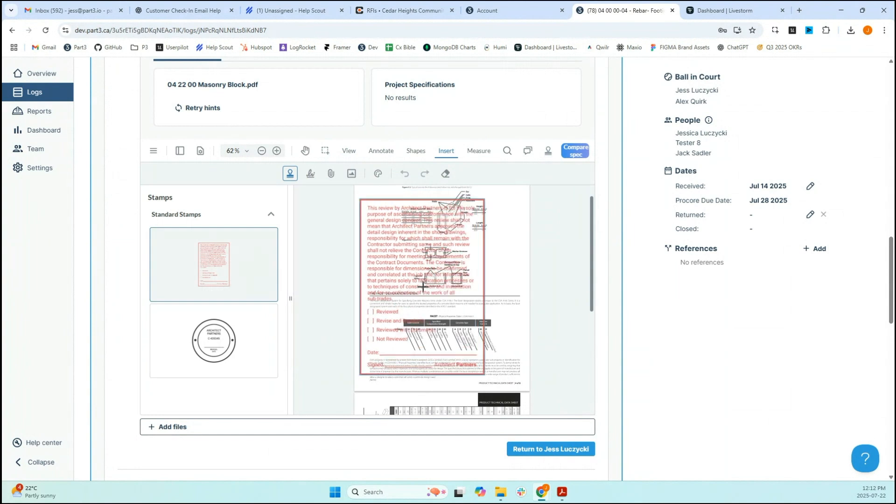
left_click(423, 287)
left_click_drag(463, 229, 487, 252)
left_click(562, 232)
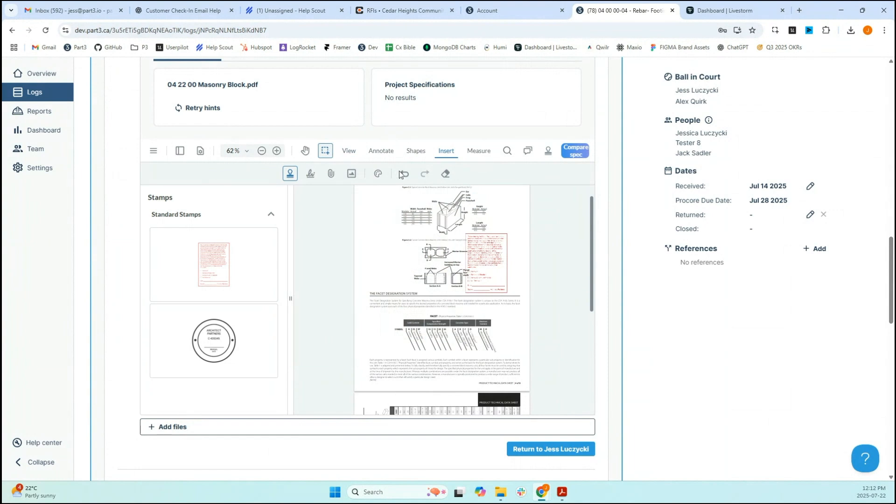
Step: Collapse the marked-up PDF and save the comment "see annotations on attachment" in the first Structural reviewer's response in Step 1.1
scroll(625, 184, "up", 1)
scroll(625, 183, "up", 5)
left_click(441, 191)
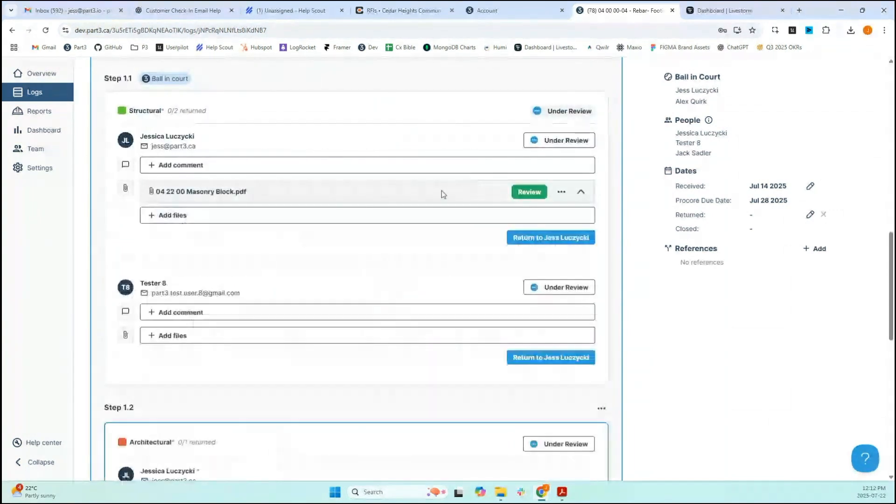
left_click(344, 166)
type("se")
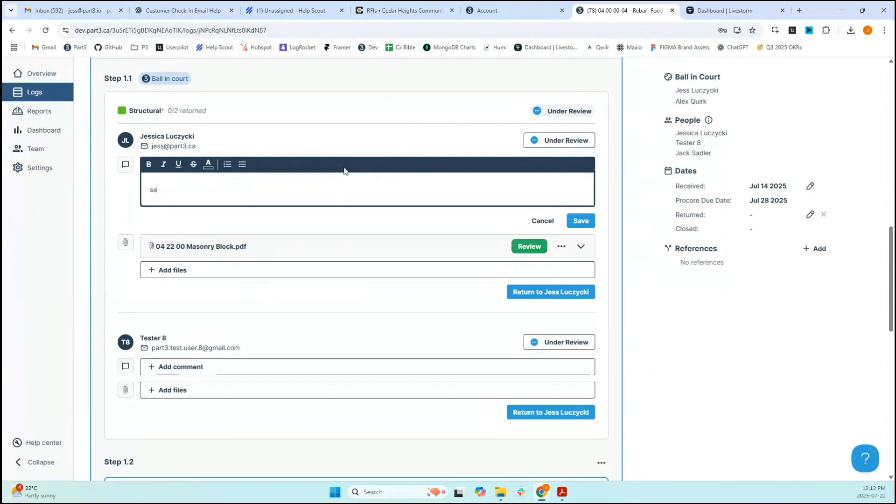
type("e annota")
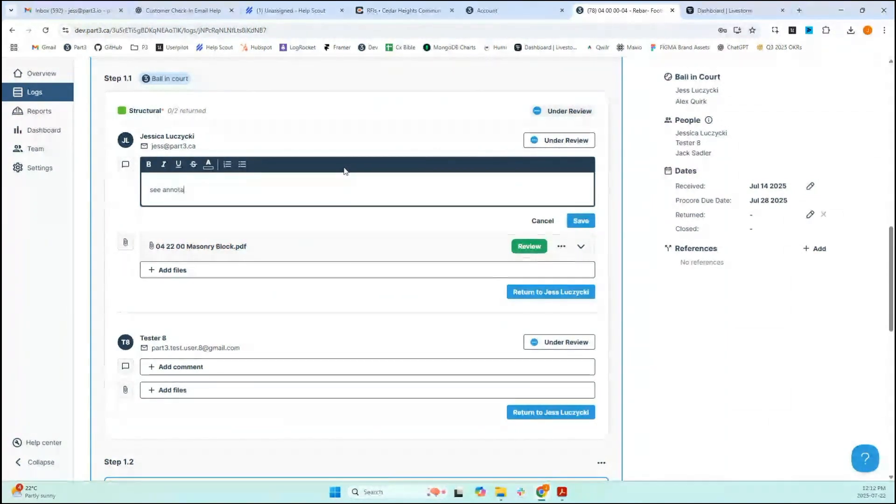
type("tions on attachment")
left_click(581, 221)
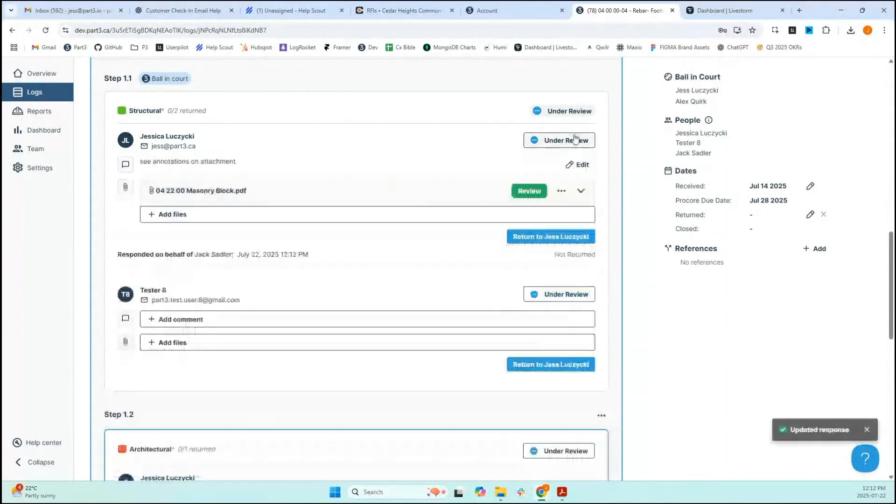
Step: Set the first Structural reviewer's response to Make Corrections Noted and return it to the Step 1 approver
left_click(576, 139)
left_click(579, 211)
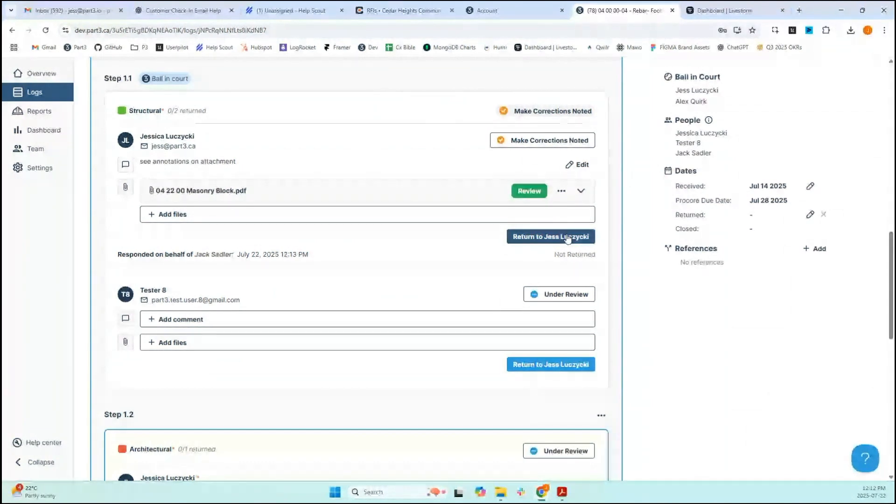
scroll(568, 239, "up", 1)
left_click(569, 286)
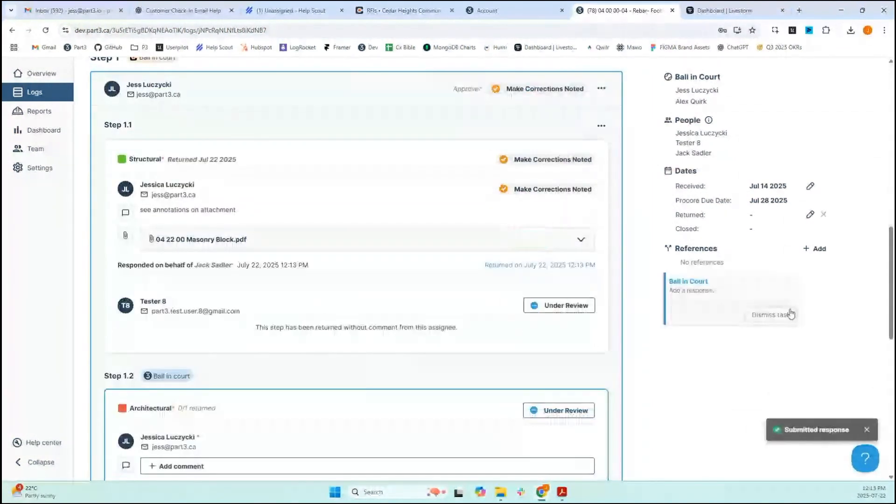
Step: Examine the returned Structural response in Step 1.1, including who it was submitted on behalf of, and the Architectural Step 1.2
scroll(206, 380, "up", 2)
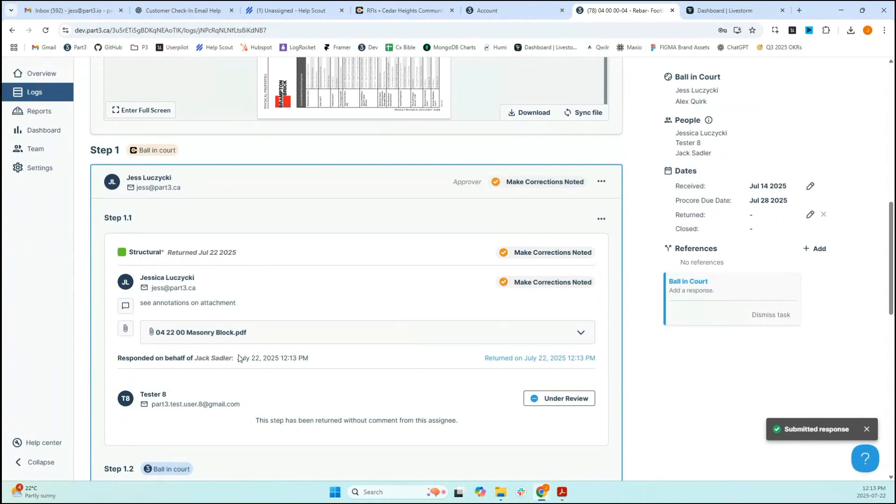
left_click_drag(200, 360, 265, 359)
left_click(329, 360)
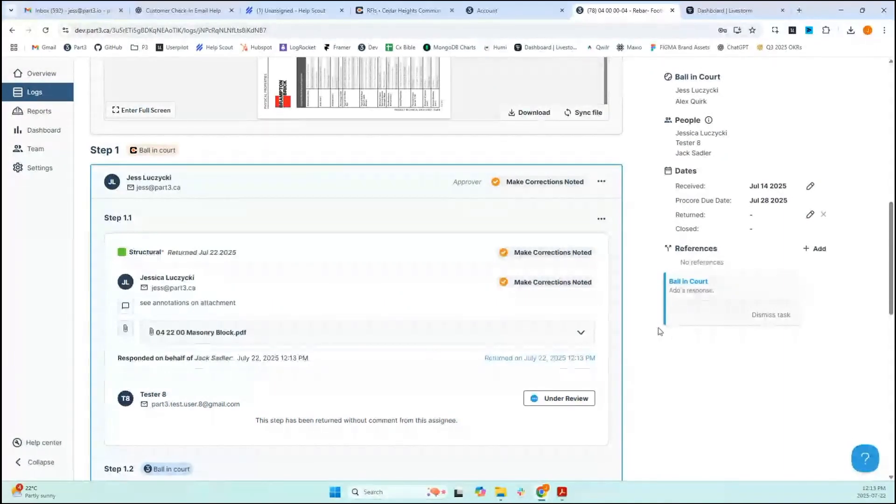
scroll(650, 330, "down", 4)
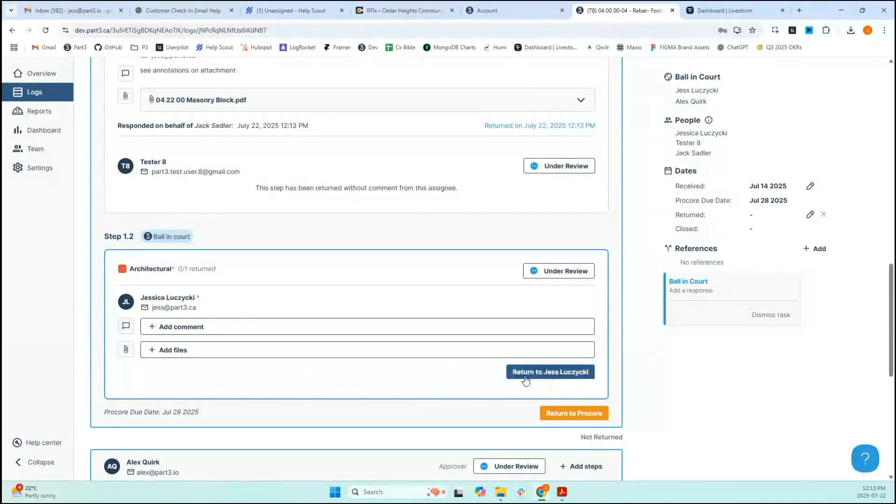
scroll(526, 380, "up", 3)
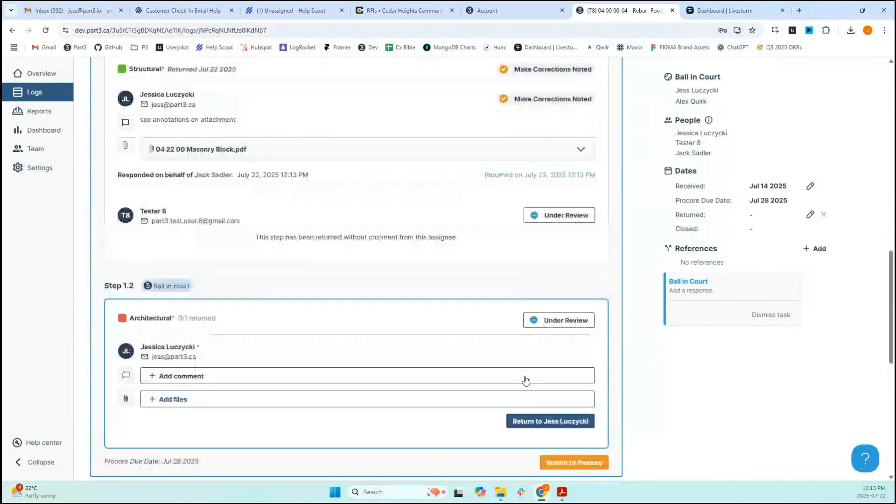
scroll(554, 385, "down", 3)
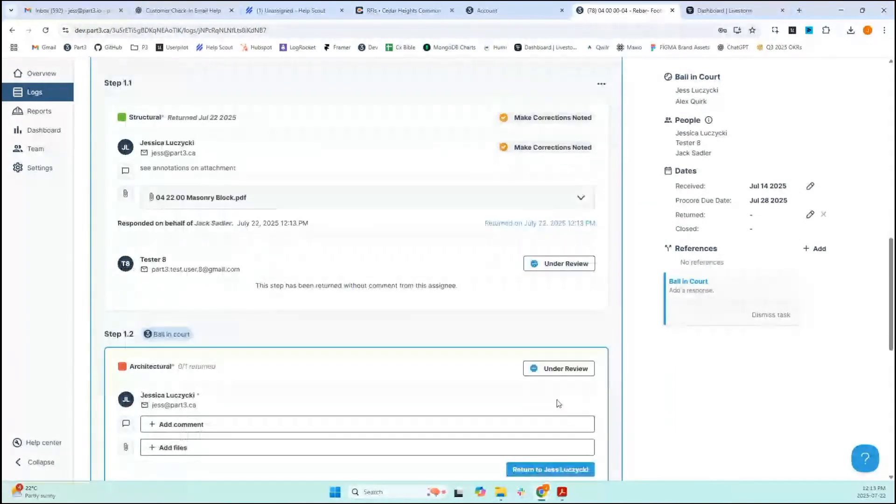
scroll(272, 301, "up", 3)
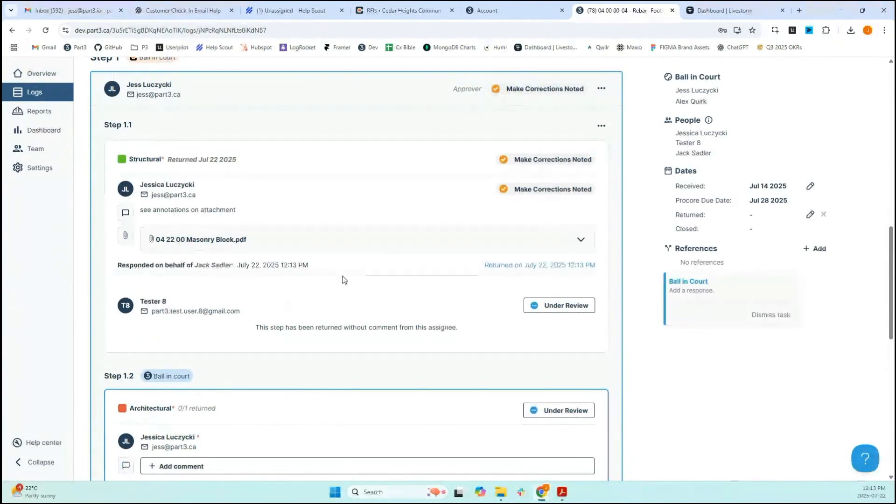
Step: Attach the existing workflow file 04 22 00 Masonry Block.pdf to the Architectural response in Step 1.2
scroll(380, 238, "down", 3)
scroll(380, 238, "down", 3)
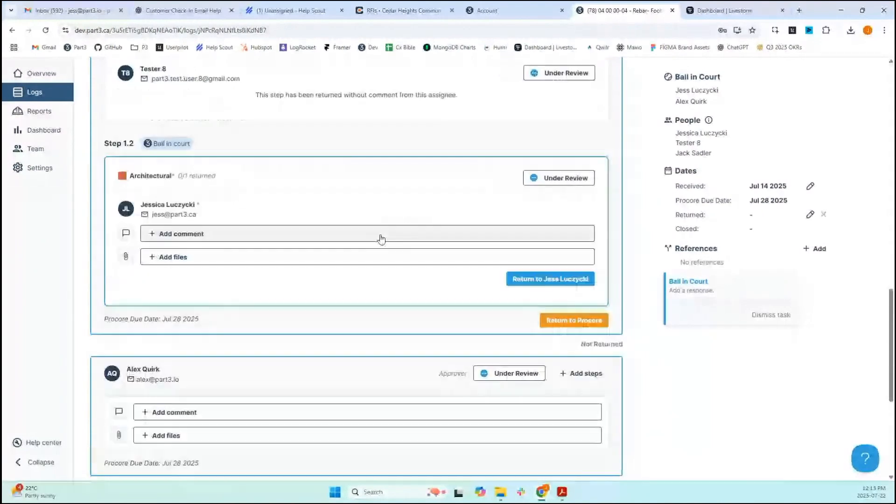
left_click(373, 264)
left_click(430, 126)
left_click(544, 159)
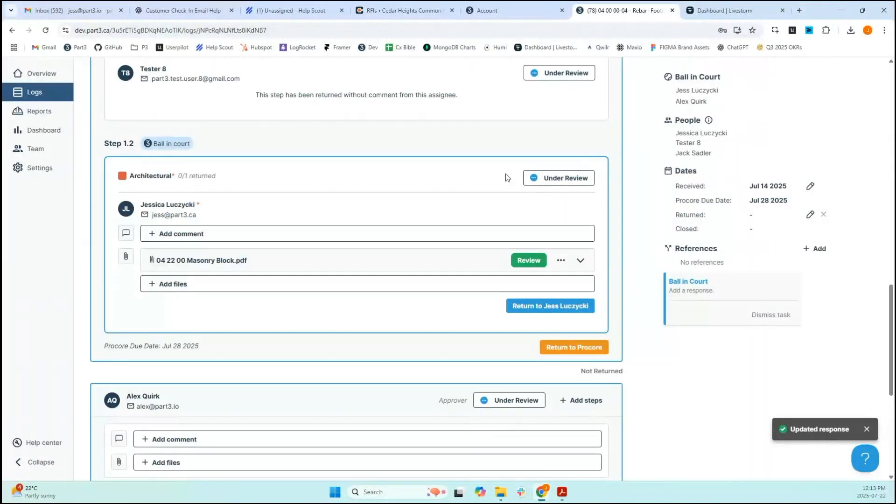
Step: Add a callout from the dimension table to the blank area beside the lower block diagrams on the Architectural PDF, and collapse the file
scroll(514, 243, "down", 5)
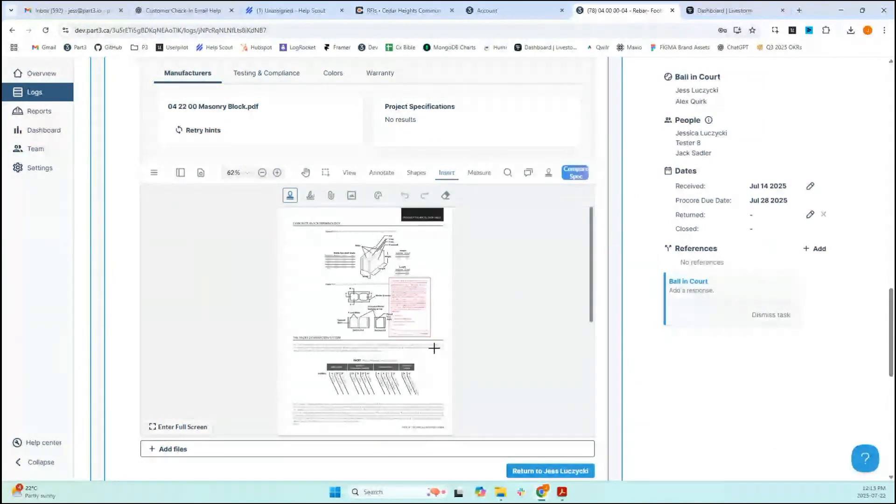
left_click(382, 174)
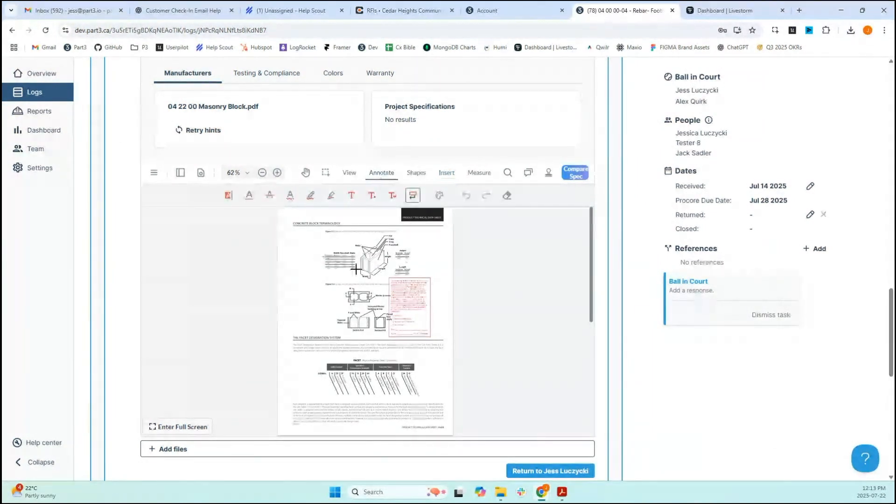
mouse_move(322, 290)
left_mouse_down()
mouse_move(288, 314)
mouse_move(289, 324)
left_mouse_up()
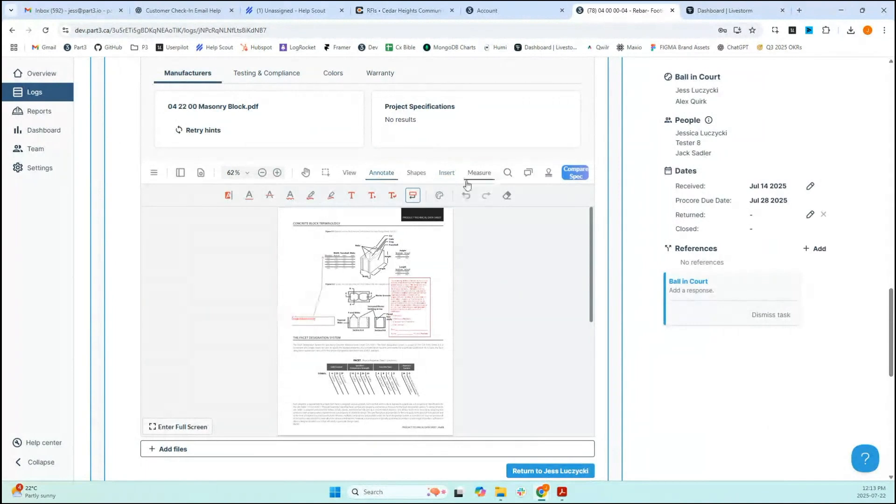
scroll(483, 150, "up", 2)
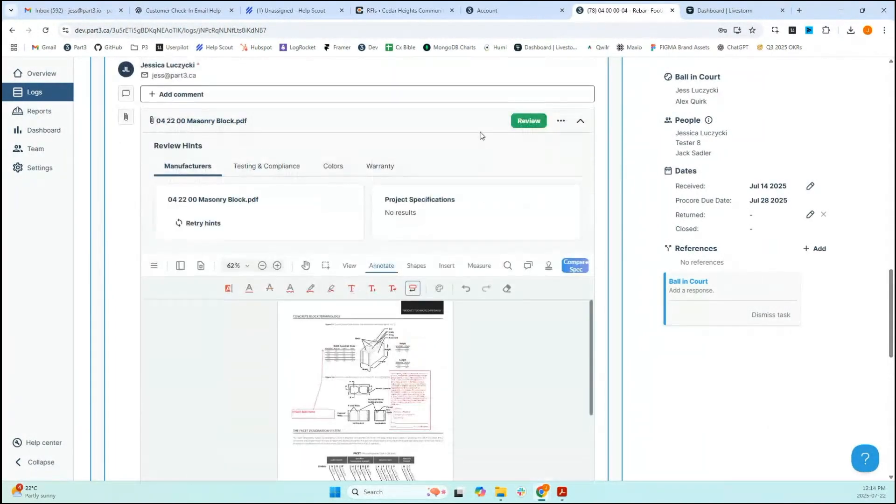
left_click(482, 122)
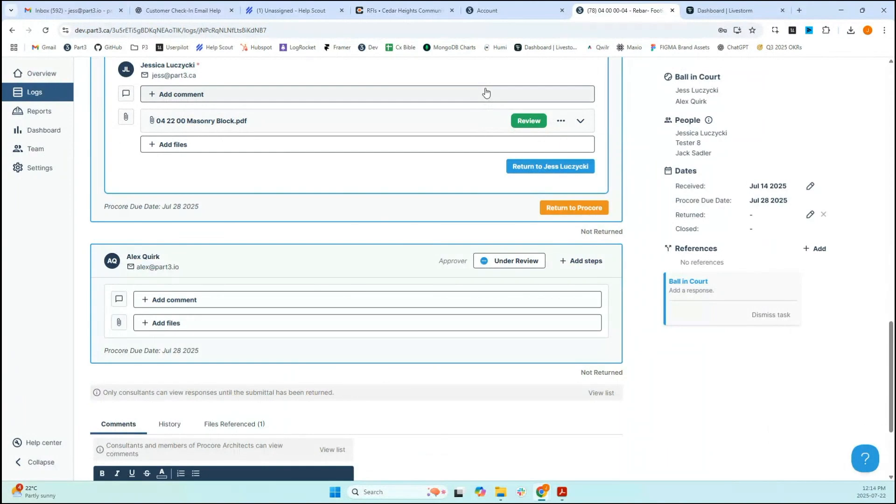
Step: Set the Architectural response to No Exception Taken and return Step 1 to Procore despite its unsubmitted internal steps
scroll(460, 182, "up", 2)
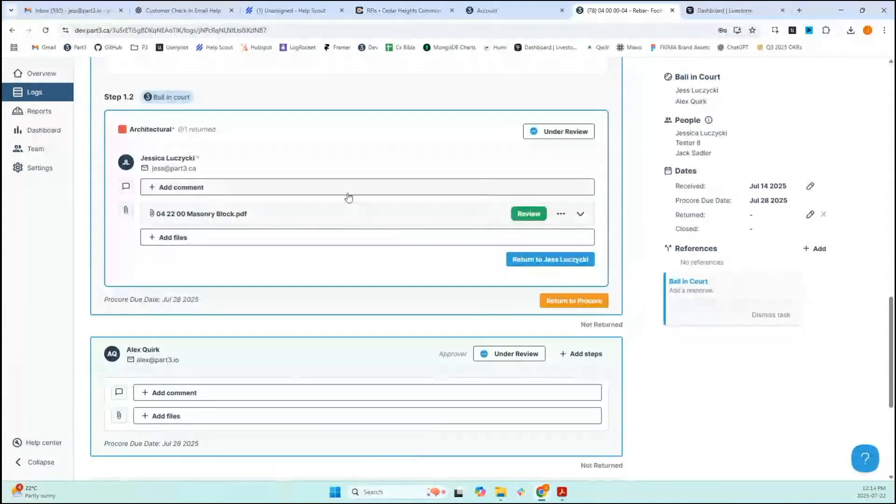
left_click(581, 132)
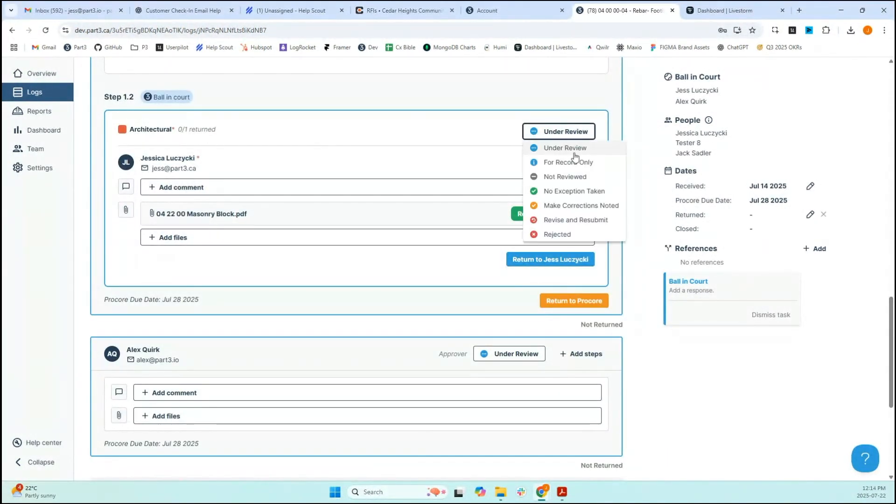
left_click(566, 192)
left_click(575, 302)
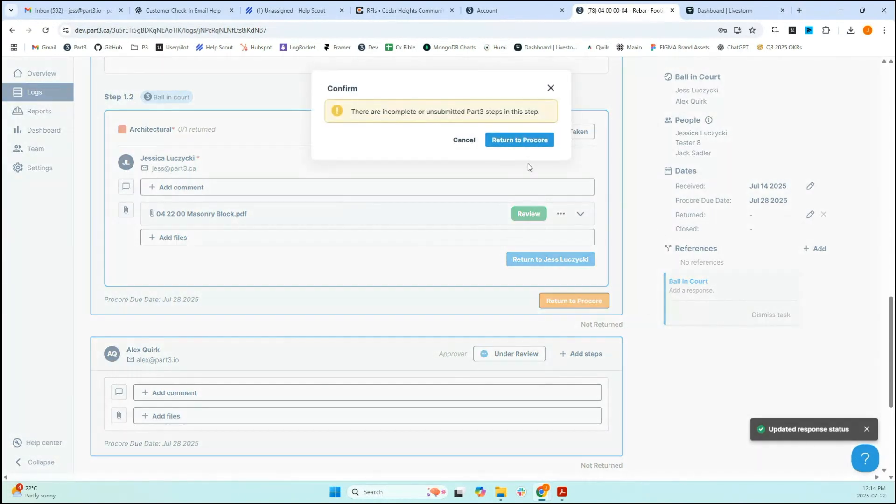
left_click(524, 142)
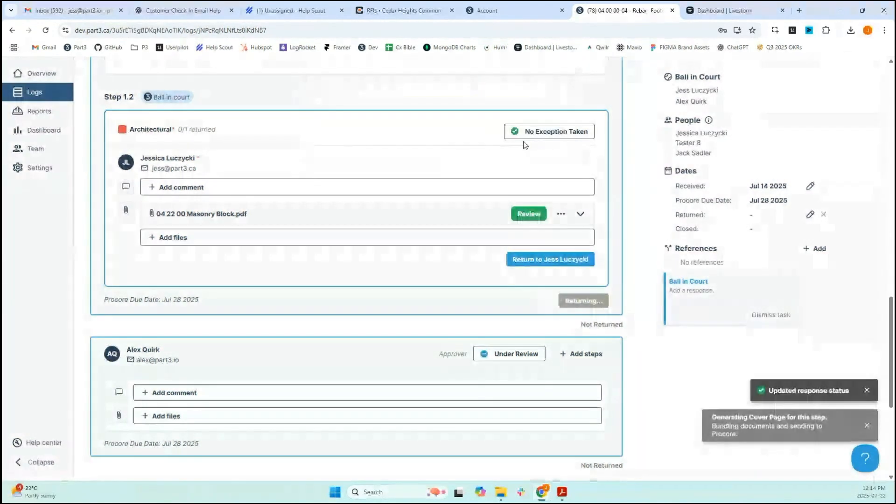
Step: Open Step 1's internal review steps for editing and try to delete the Architectural step
scroll(560, 233, "down", 3)
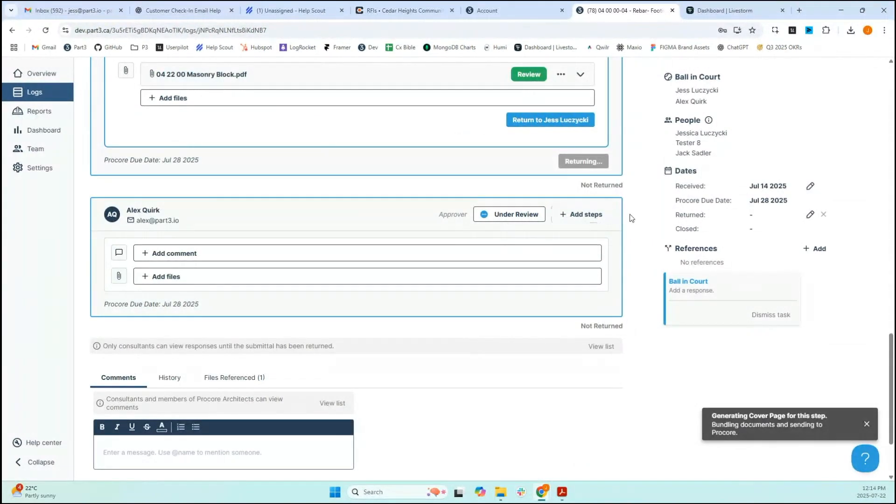
scroll(608, 236, "up", 13)
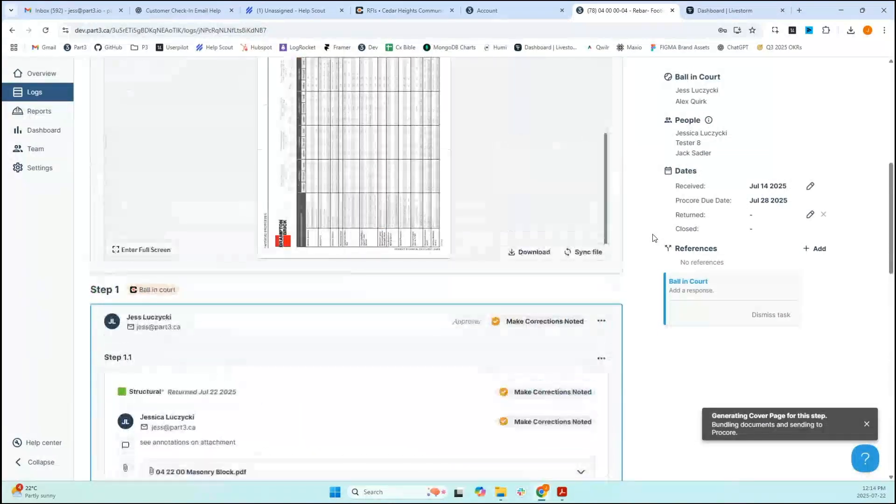
scroll(612, 242, "up", 8)
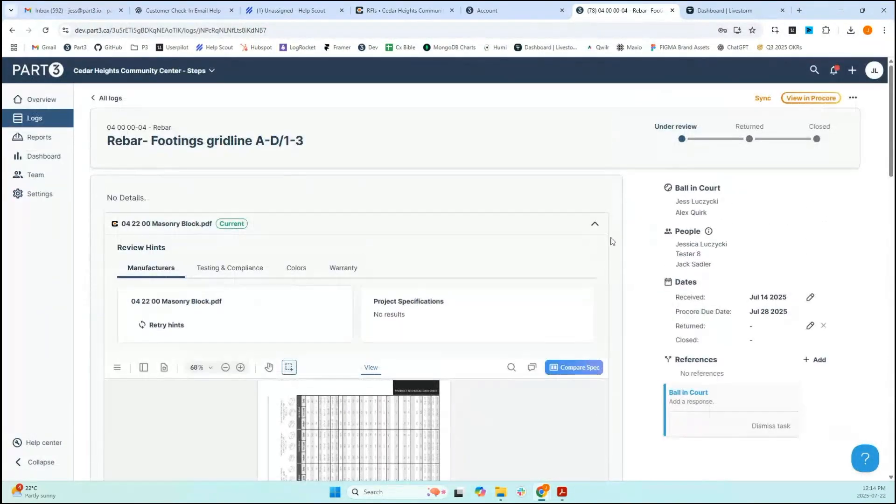
scroll(526, 210, "down", 1)
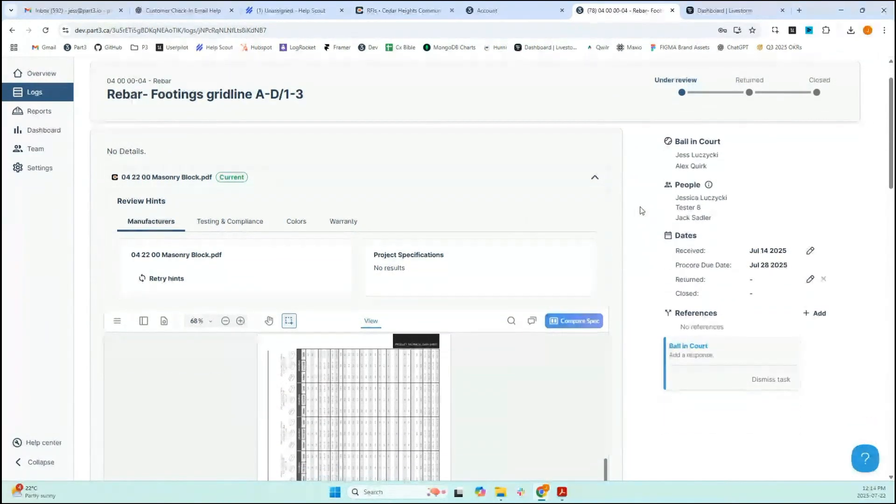
scroll(641, 210, "down", 8)
left_click(601, 229)
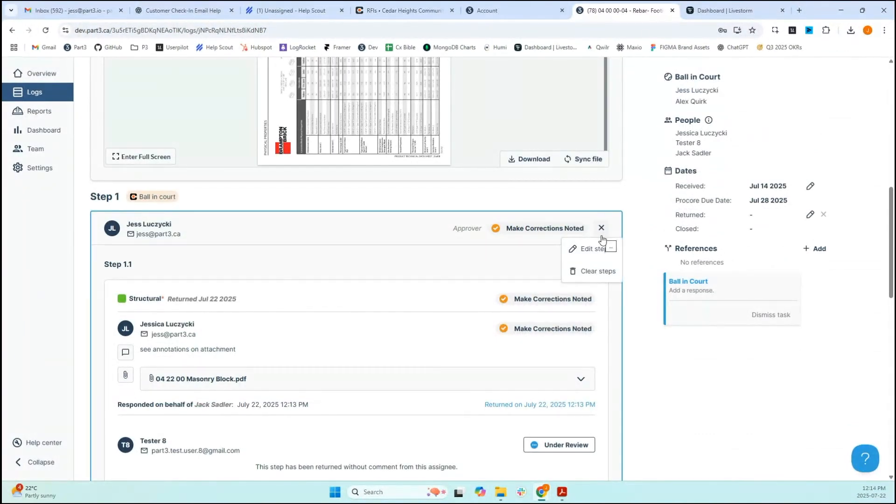
left_click(591, 249)
scroll(638, 234, "down", 3)
scroll(637, 234, "down", 2)
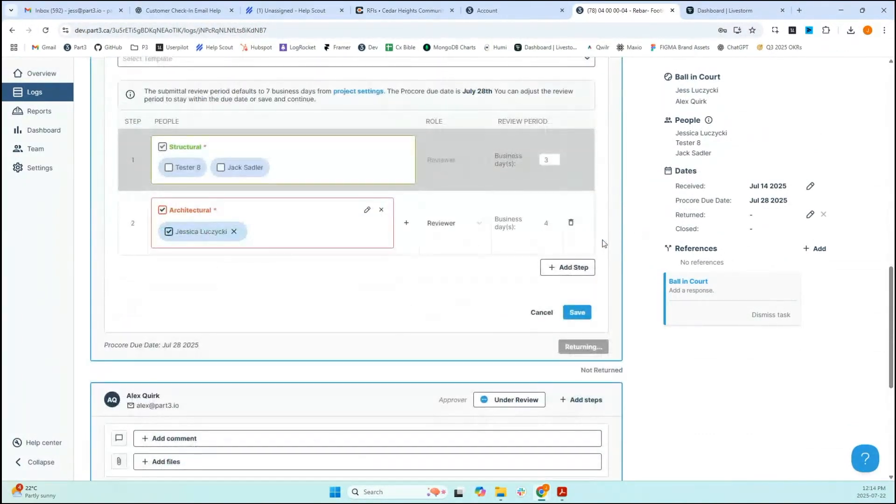
left_click(572, 223)
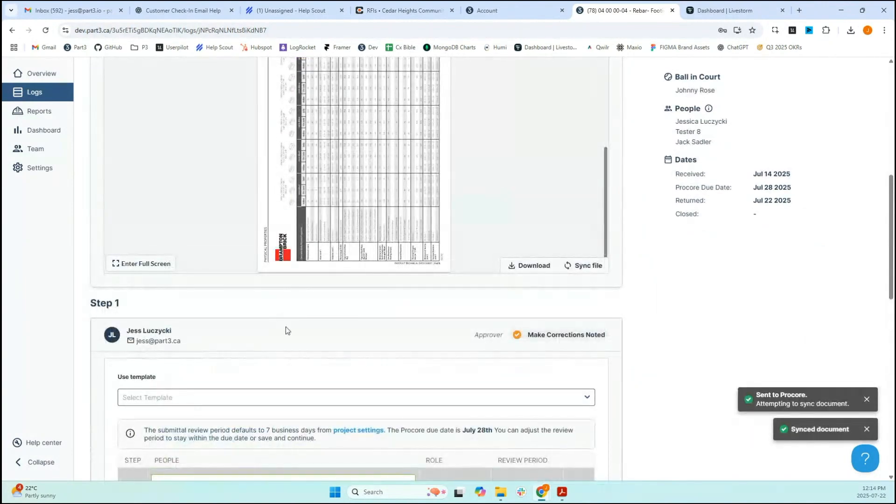
Step: Check the submittal's progress status, return date and ball in court after sending it to Procore
scroll(714, 301, "up", 8)
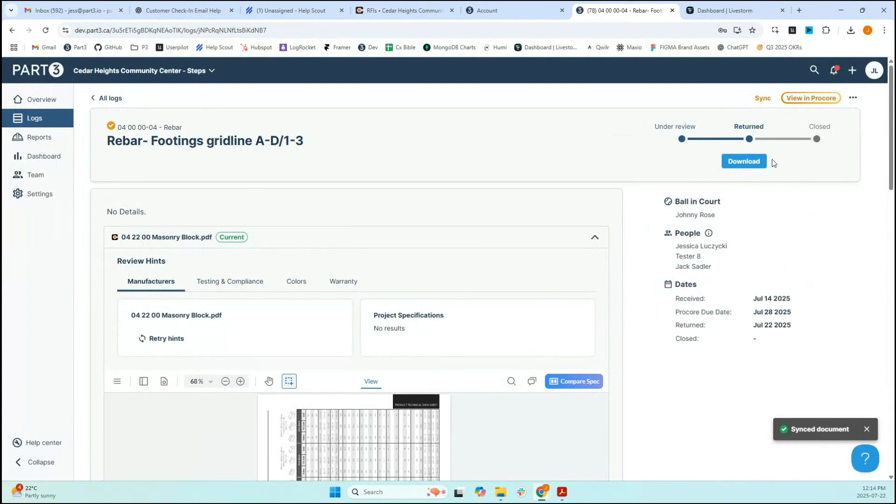
left_click_drag(719, 215, 675, 215)
left_click(714, 206)
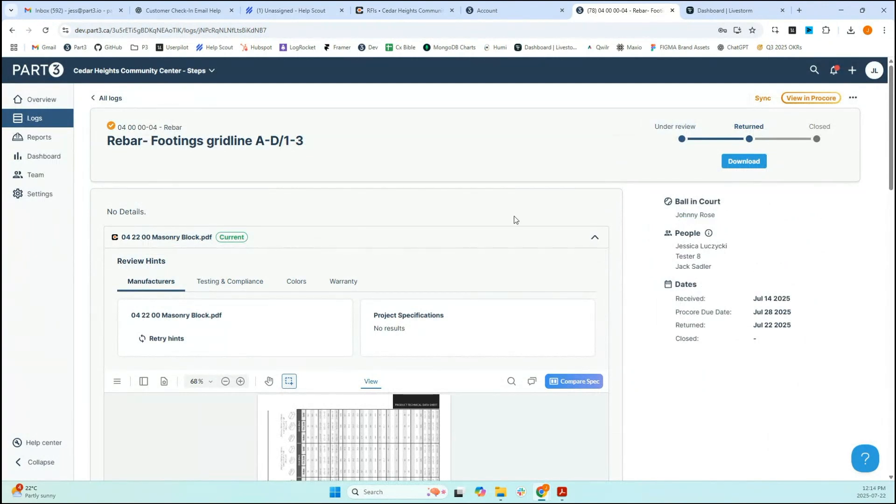
Step: Collapse the submittal's current Masonry Block PDF and save Step 1's internal review steps to close their editing
scroll(515, 221, "down", 5)
scroll(516, 220, "up", 3)
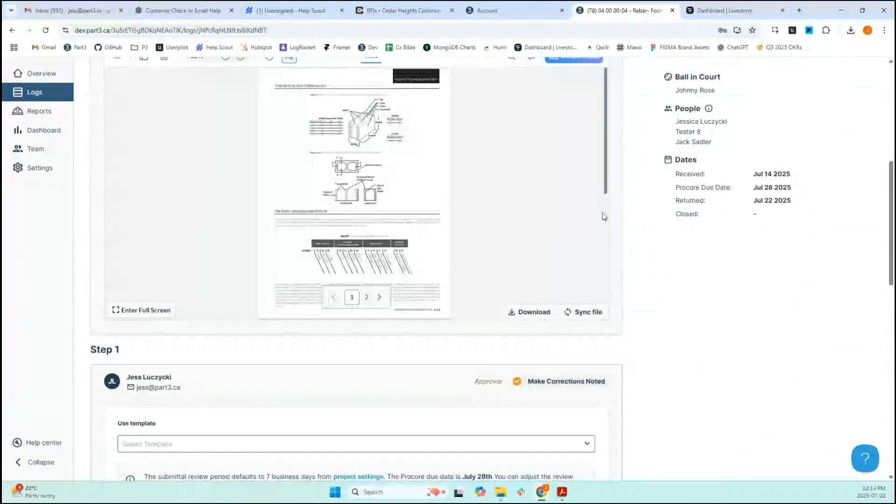
scroll(643, 212, "up", 5)
left_click(449, 247)
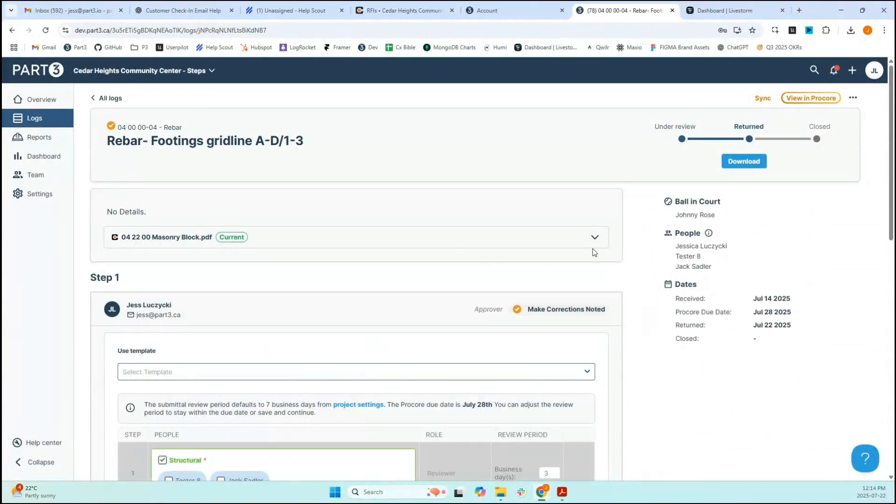
scroll(438, 218, "down", 10)
scroll(438, 218, "up", 2)
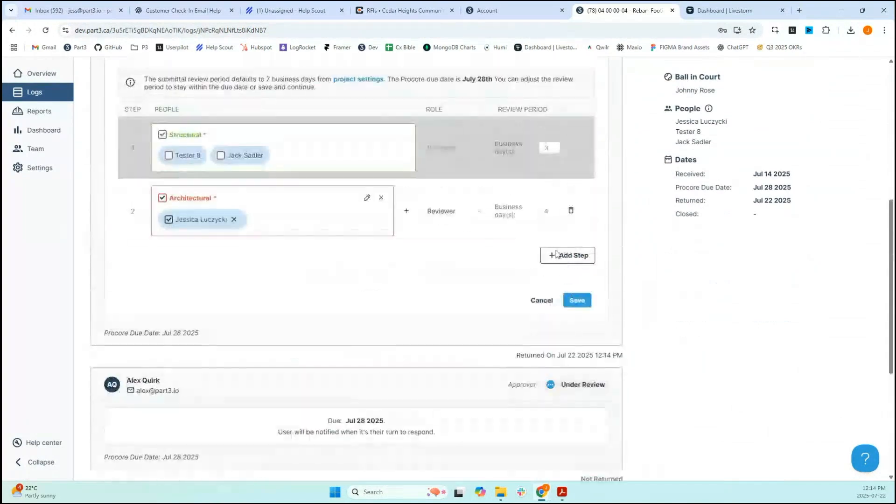
left_click(577, 301)
Step: Examine the Structural and Architectural responses under Step 1, the second approver's status, and the submittal's progress stages up to Closed
scroll(630, 231, "up", 3)
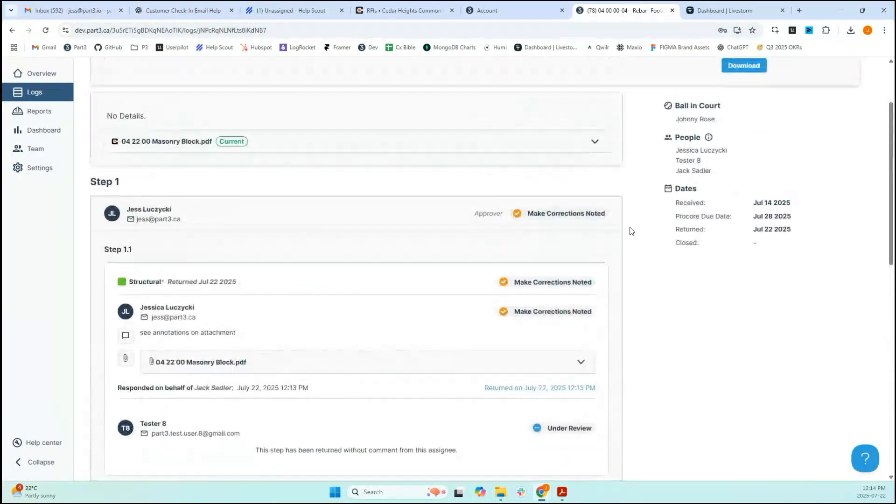
scroll(630, 230, "down", 2)
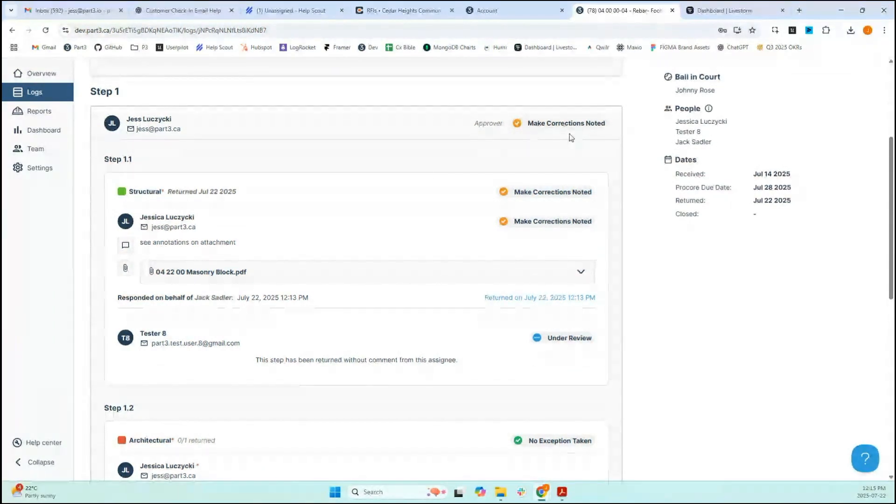
scroll(517, 218, "down", 5)
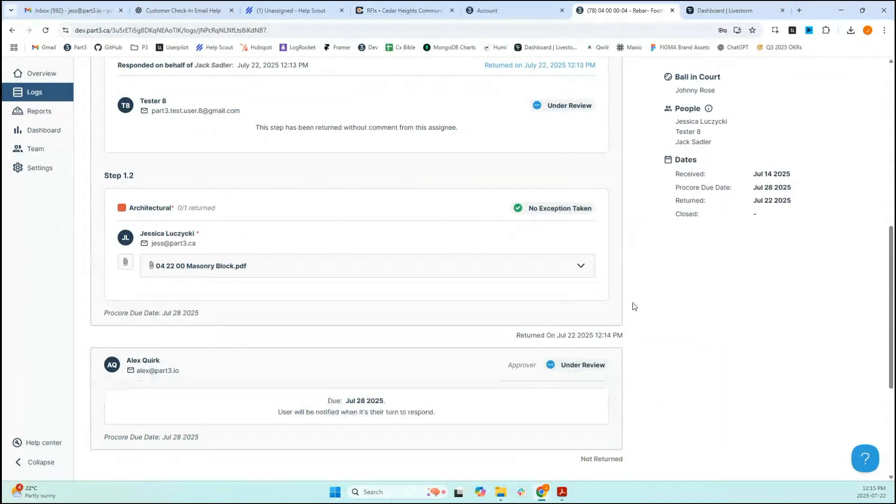
scroll(703, 310, "up", 9)
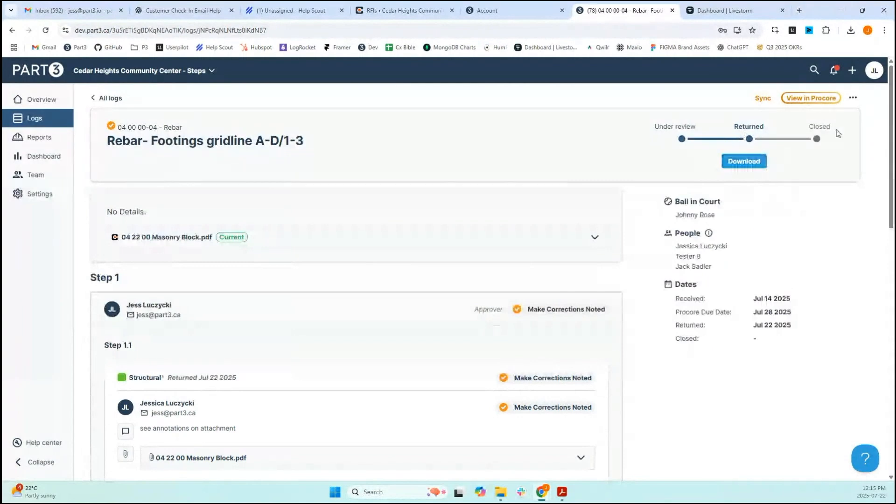
left_click_drag(833, 132, 799, 133)
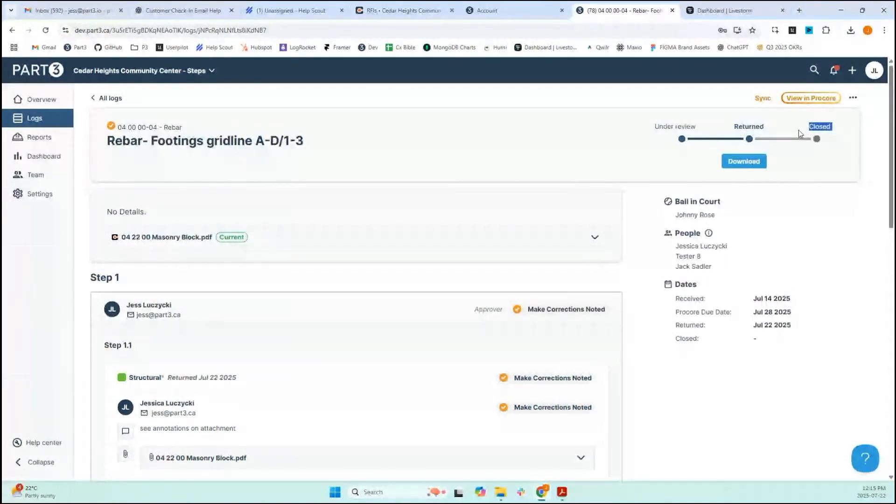
left_click(828, 155)
scroll(783, 142, "down", 1)
scroll(780, 146, "down", 1)
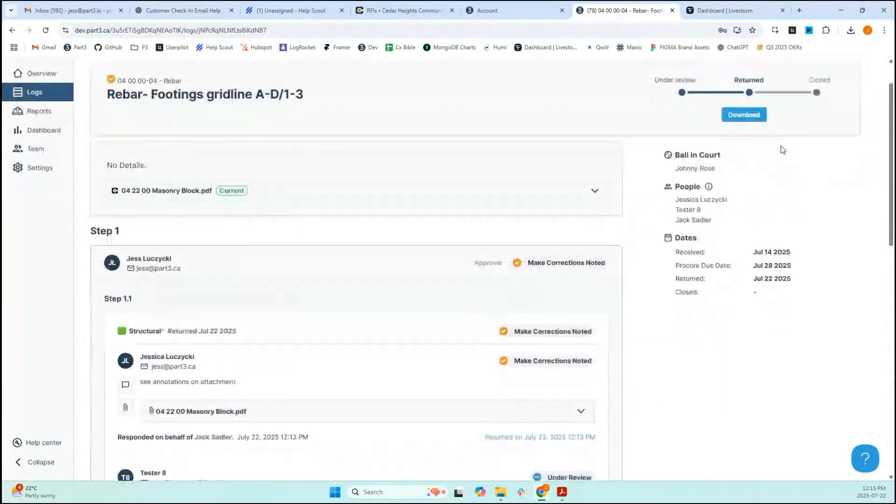
scroll(780, 146, "down", 3)
scroll(780, 149, "down", 4)
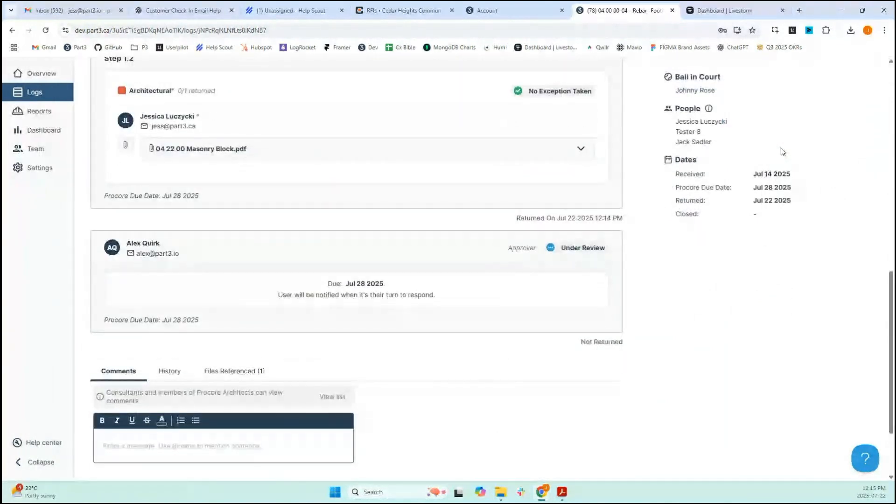
scroll(782, 152, "down", 2)
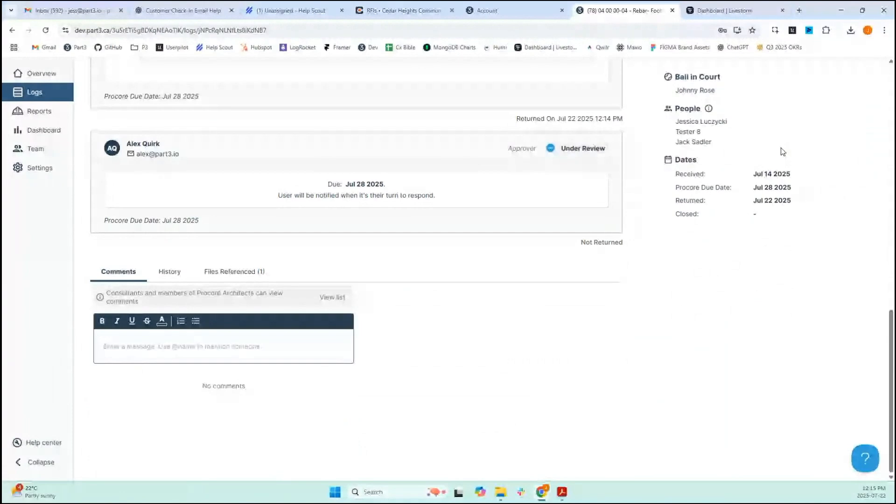
left_click(170, 346)
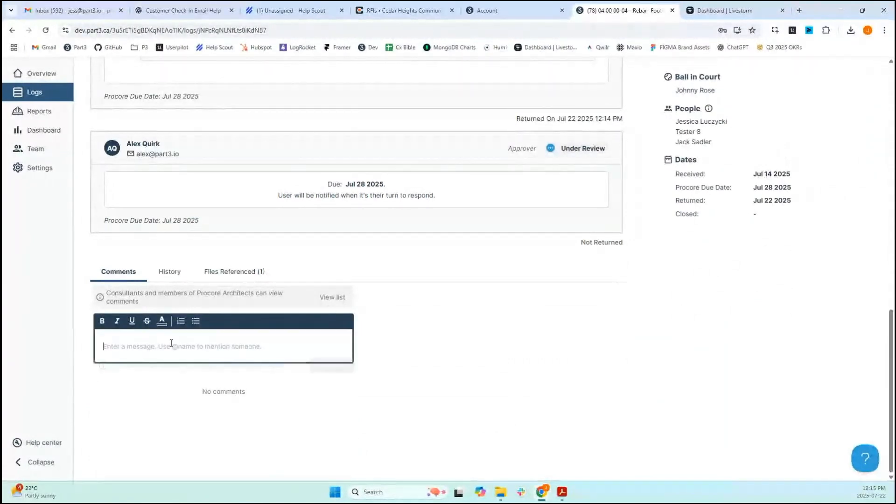
type("@")
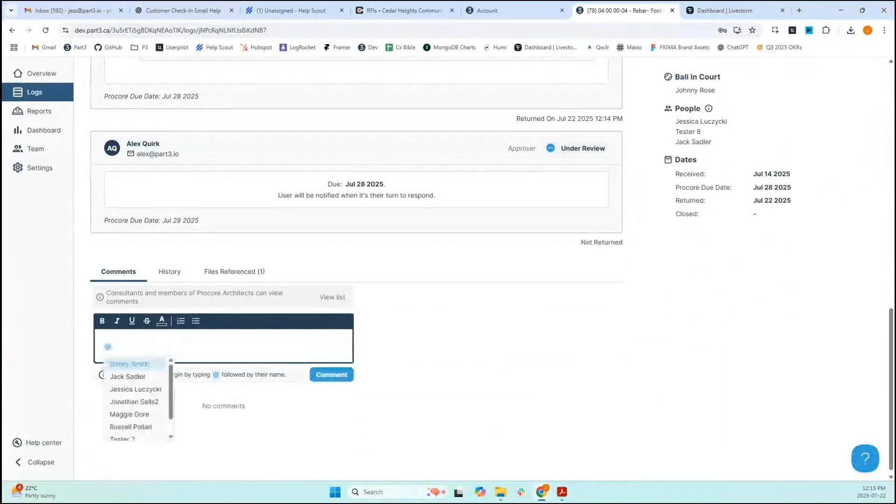
key("Down")
key("Down")
key("Down")
key("Down")
key("Down")
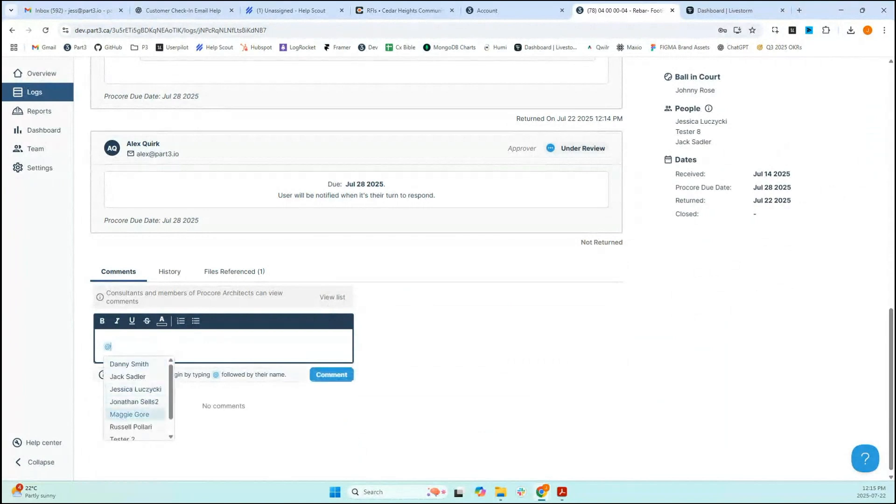
key("Return")
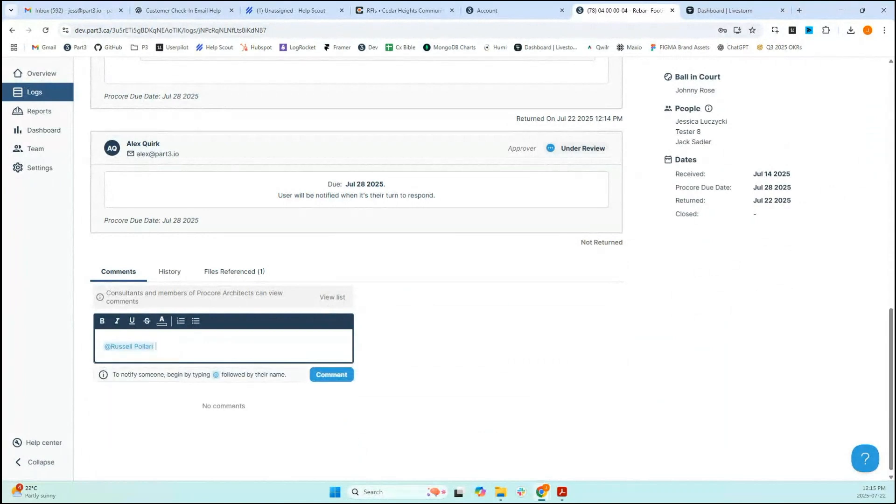
Step: Complete the comment with "what size block is required - it doesn't say in the spec" and post it
type("what size block is required - it doesn't say in the spec")
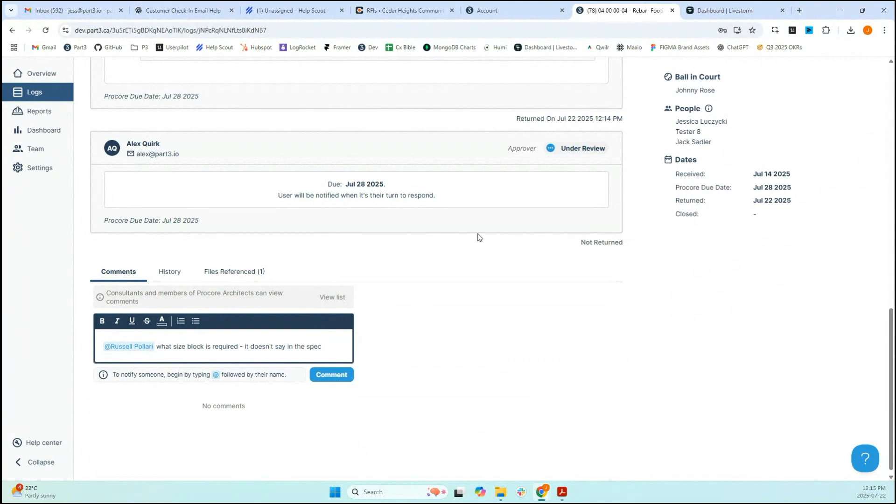
left_click(347, 380)
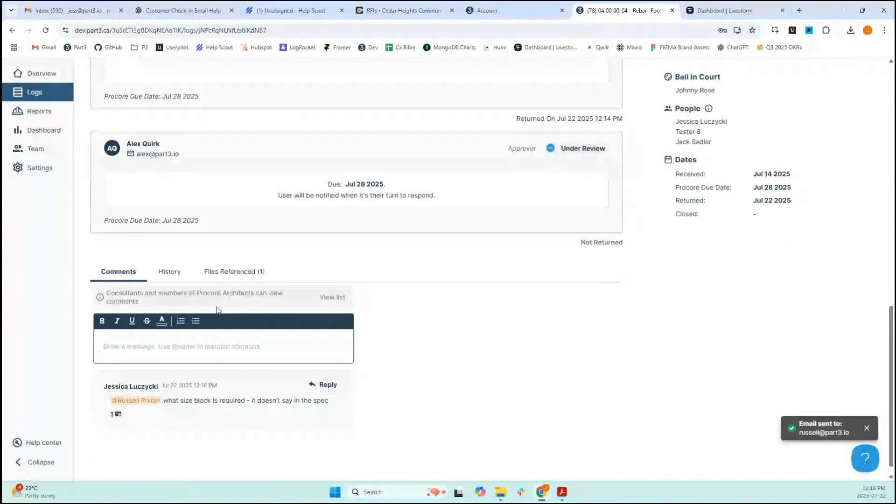
mouse_move(112, 419)
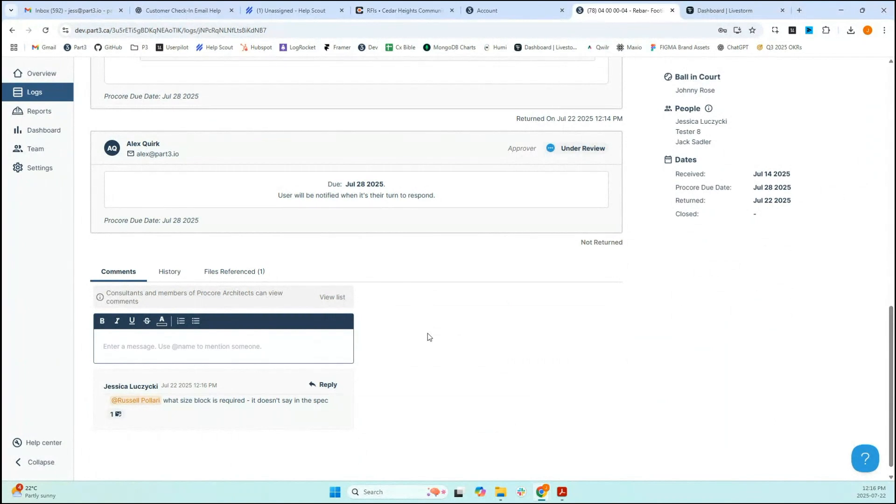
scroll(429, 336, "up", 1)
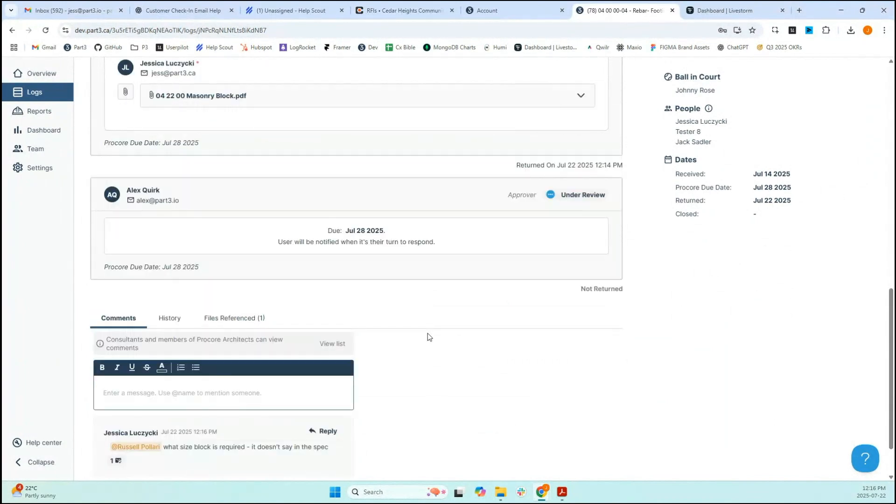
scroll(428, 337, "down", 1)
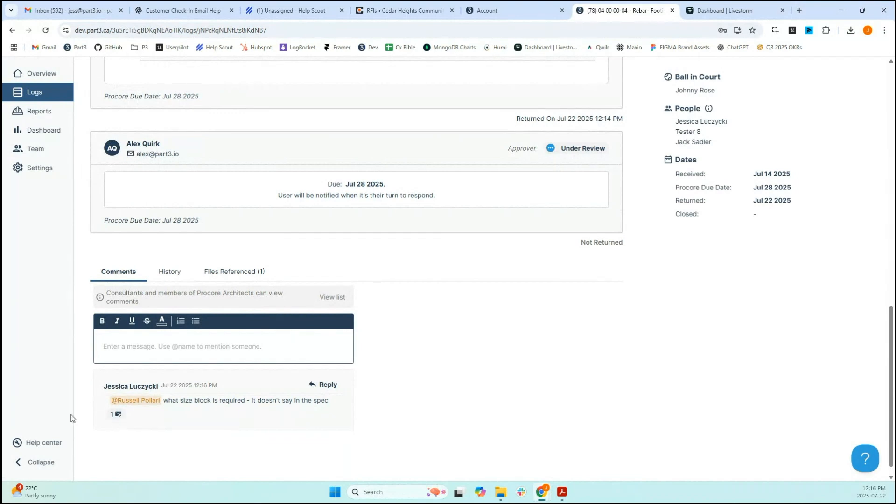
Step: Review the submittal's history of ball-in-court assignments, response updates and creation from Procore, and return to its comments
scroll(591, 361, "up", 1)
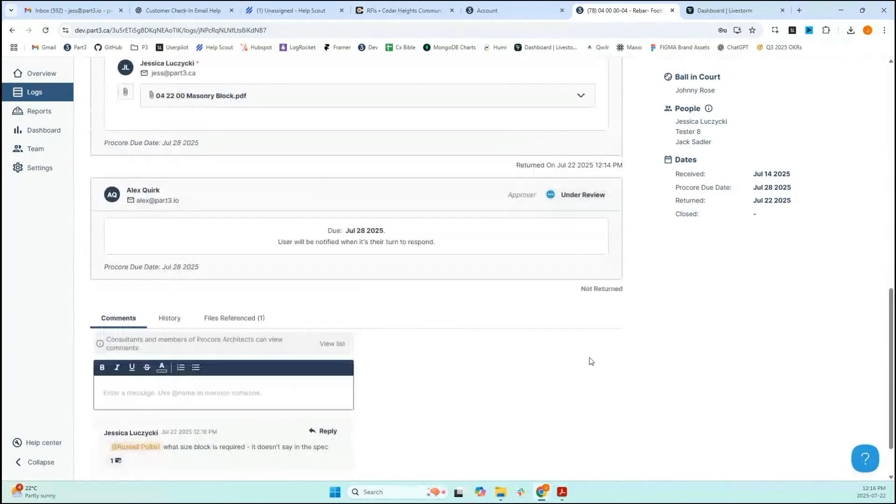
left_click(170, 318)
scroll(395, 402, "down", 1)
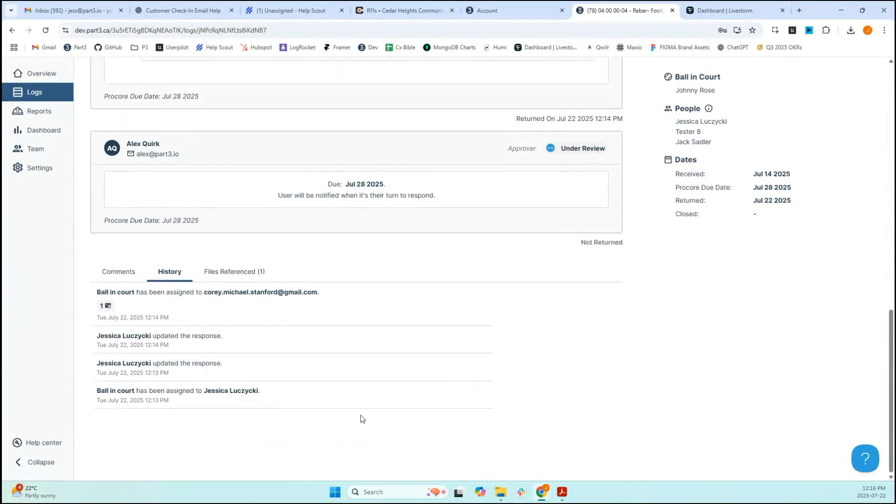
scroll(578, 325, "down", 3)
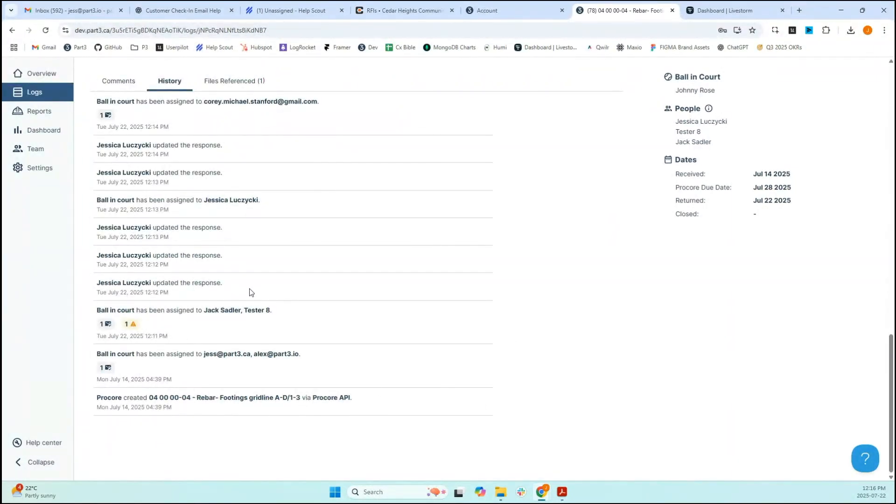
scroll(210, 328, "up", 2)
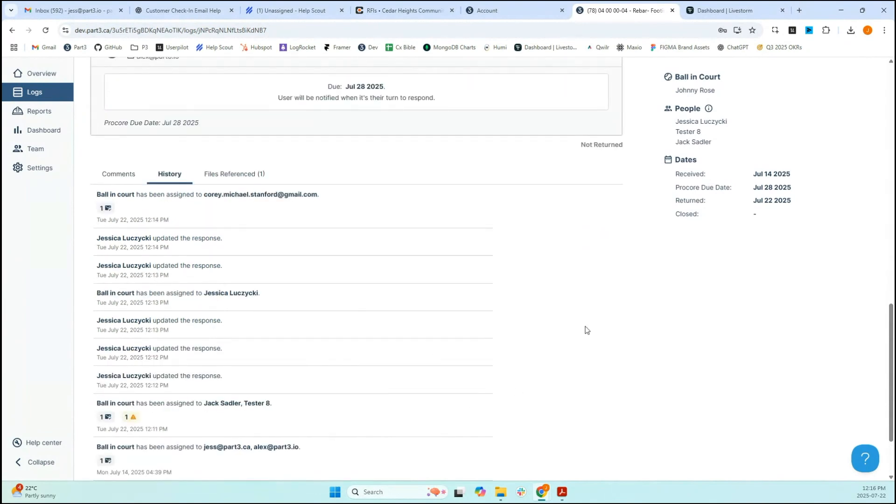
scroll(587, 330, "up", 5)
scroll(301, 329, "down", 3)
left_click(119, 407)
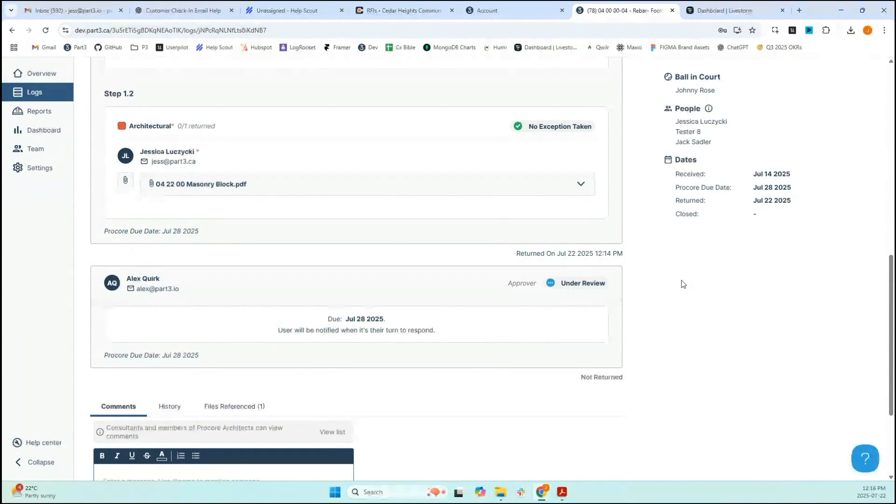
scroll(681, 280, "up", 8)
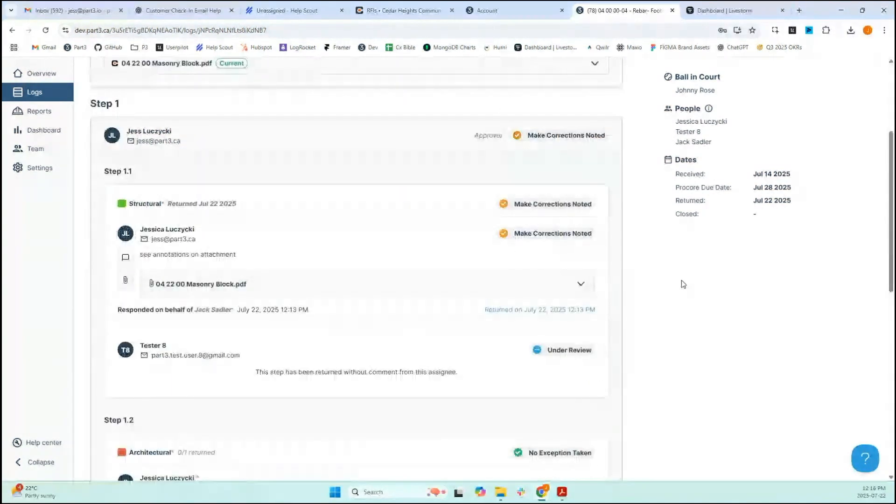
scroll(681, 280, "up", 4)
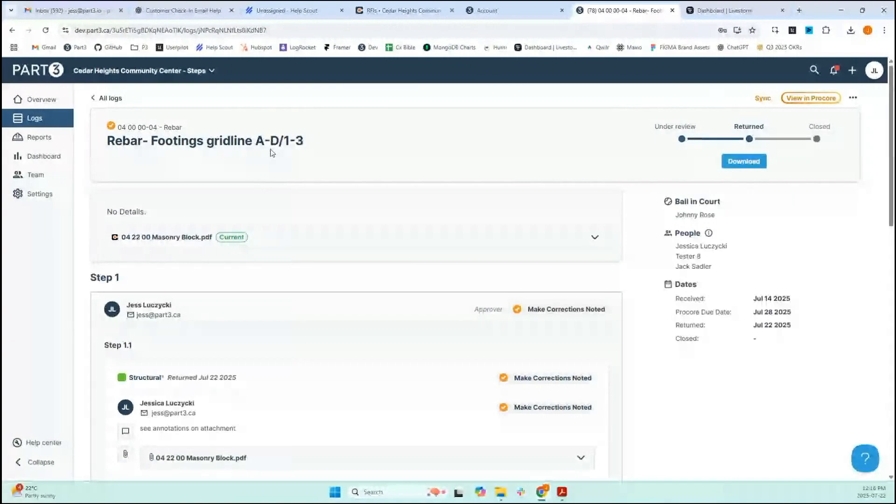
Step: Turn off step-based submittals in the project's Submittals document settings for Procore Architects
left_click(40, 195)
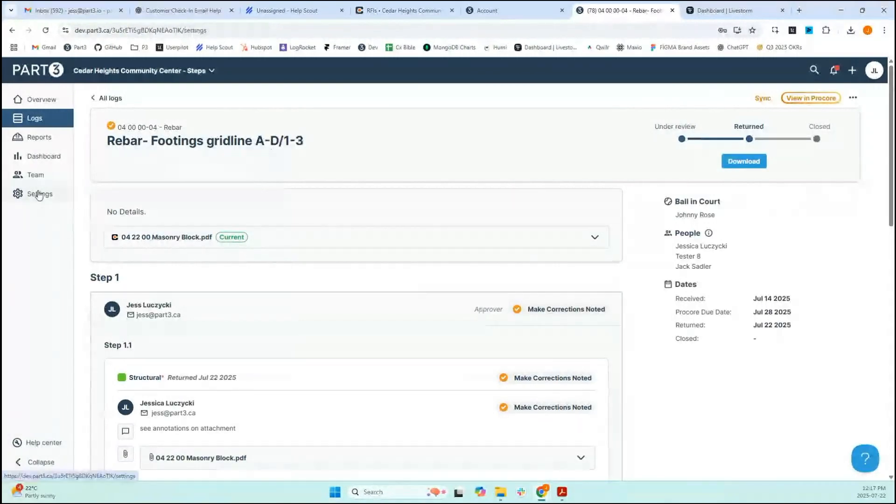
left_click(161, 118)
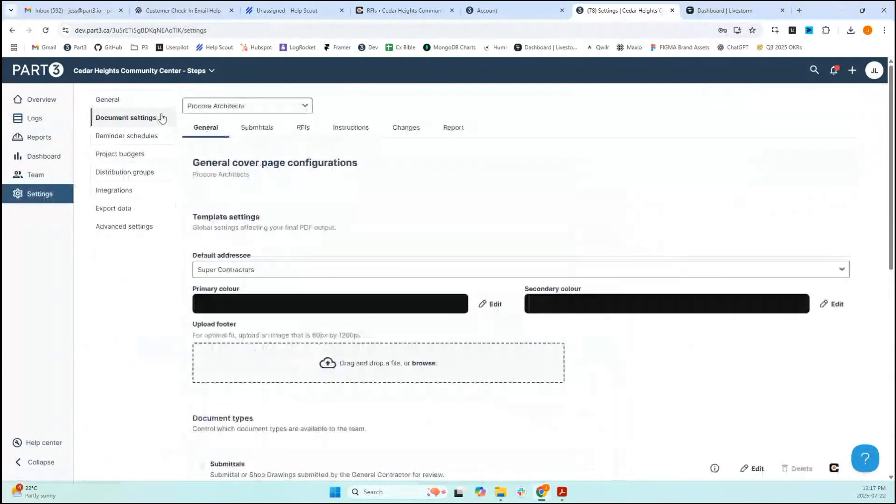
left_click(248, 131)
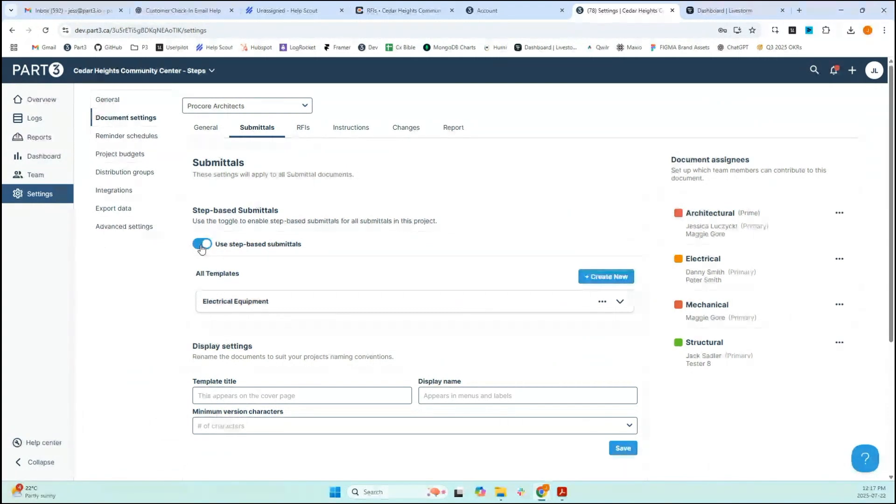
left_click(202, 245)
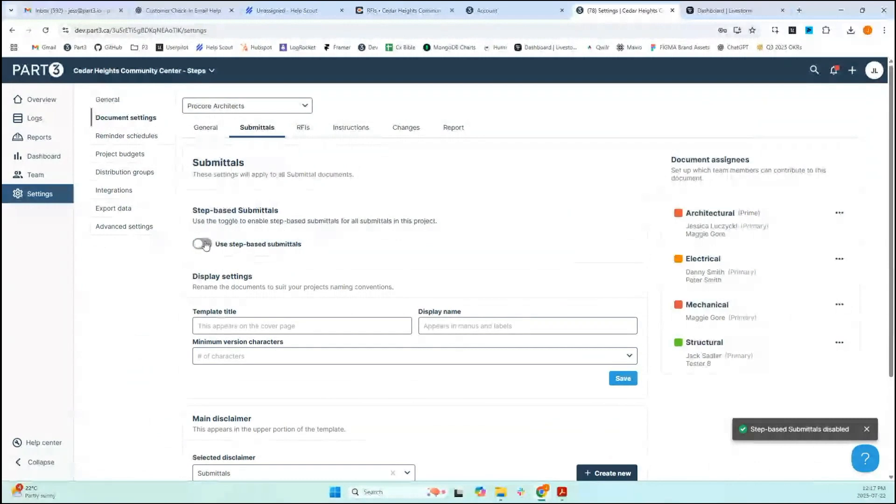
Step: Open submittal 07 14 00-01, Preprufe 300 Waterproofing, from the submittals log at its Step 1 responses
left_click(41, 120)
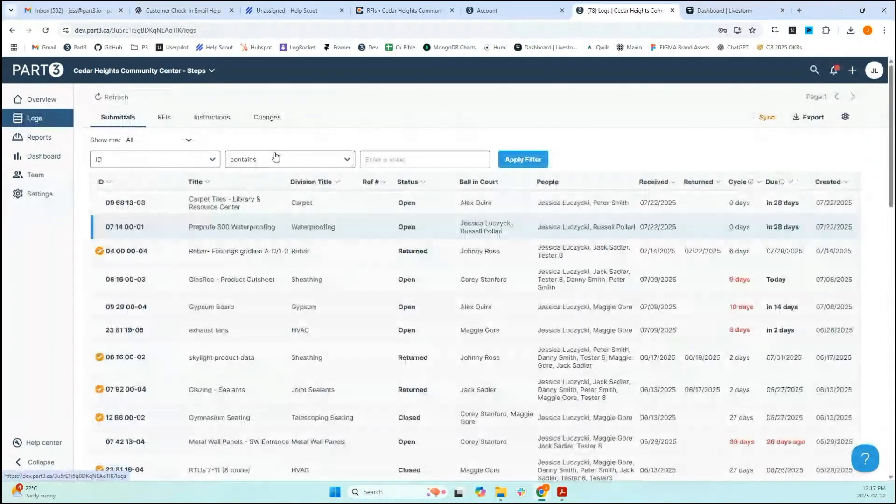
left_click(326, 227)
scroll(533, 177, "down", 2)
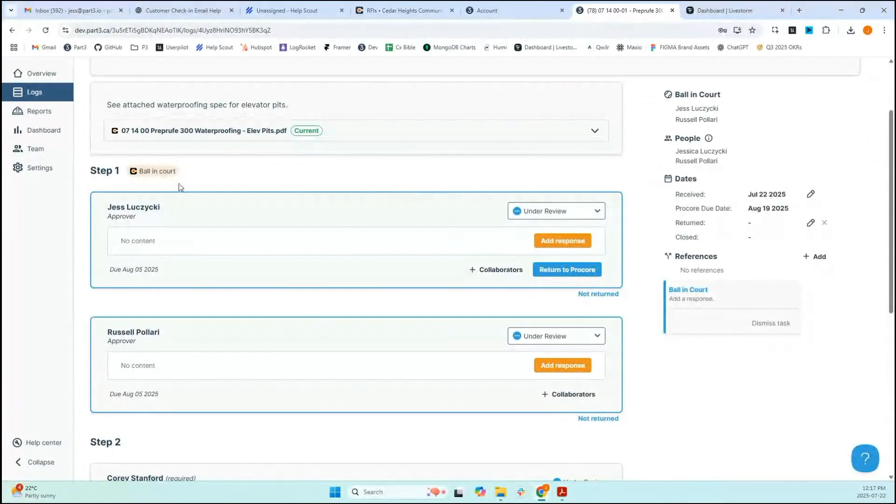
Step: Add the structural consultant and the electrical consultant as collaborators on the first Step 1 approver's response
left_click(512, 270)
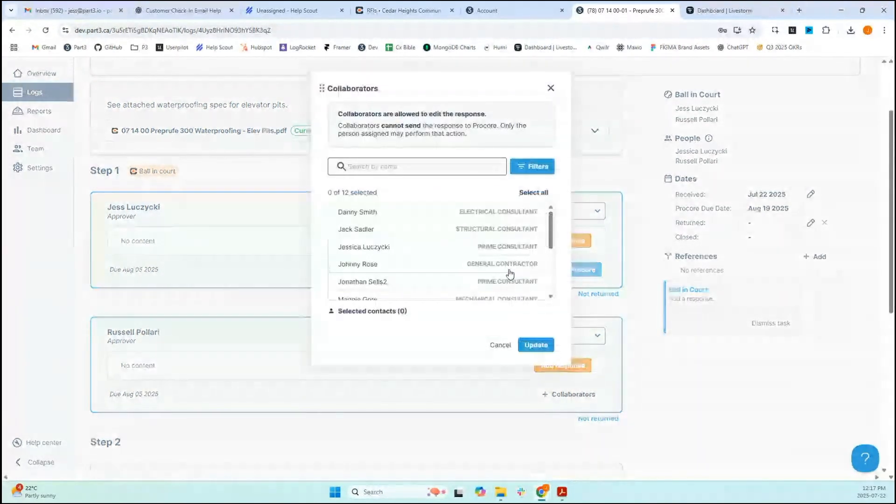
left_click(514, 229)
left_click(514, 212)
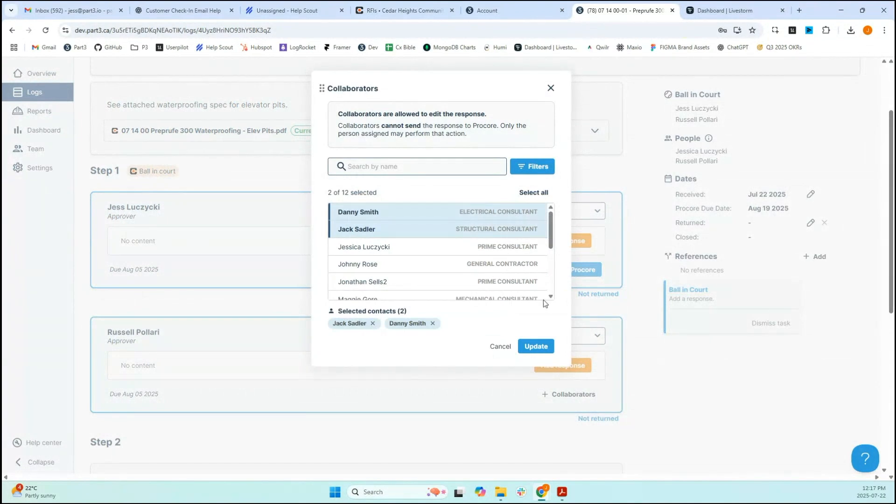
left_click(536, 345)
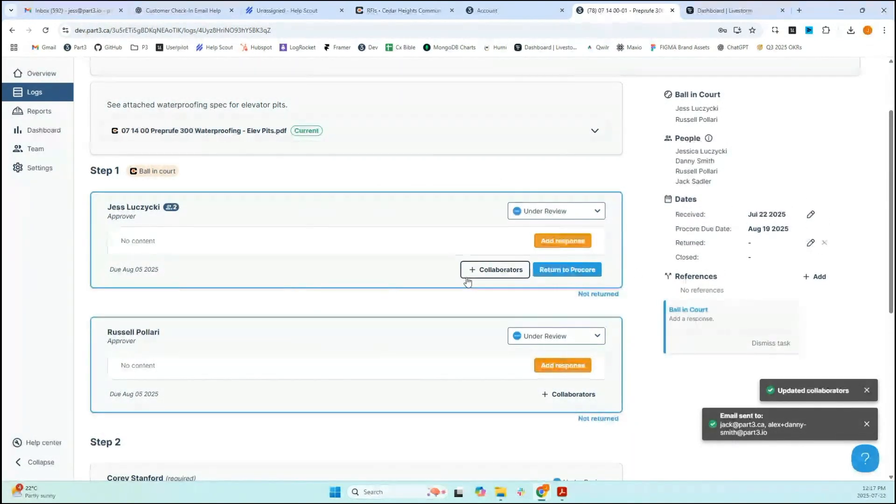
Step: Attach 07 14 00 Preprufe 300 Waterproofing - Elev Pits.pdf from the workflow to the first Step 1 response and save it
left_click(552, 242)
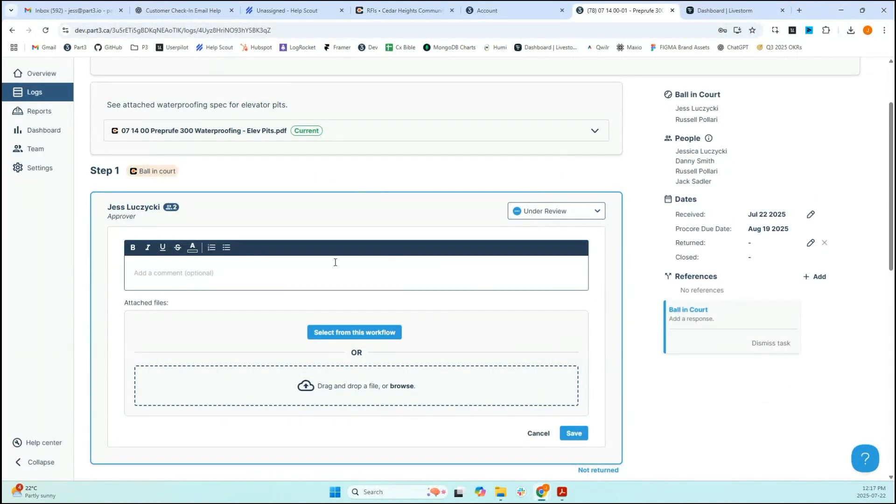
left_click(390, 332)
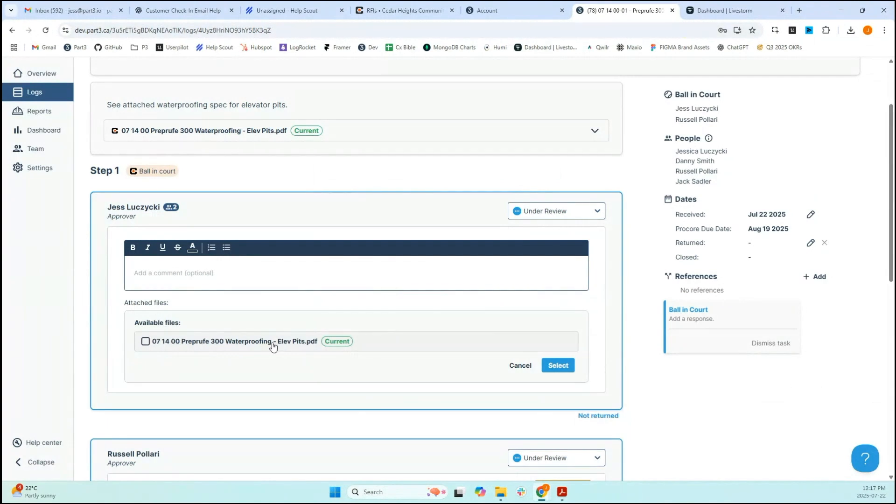
left_click(558, 365)
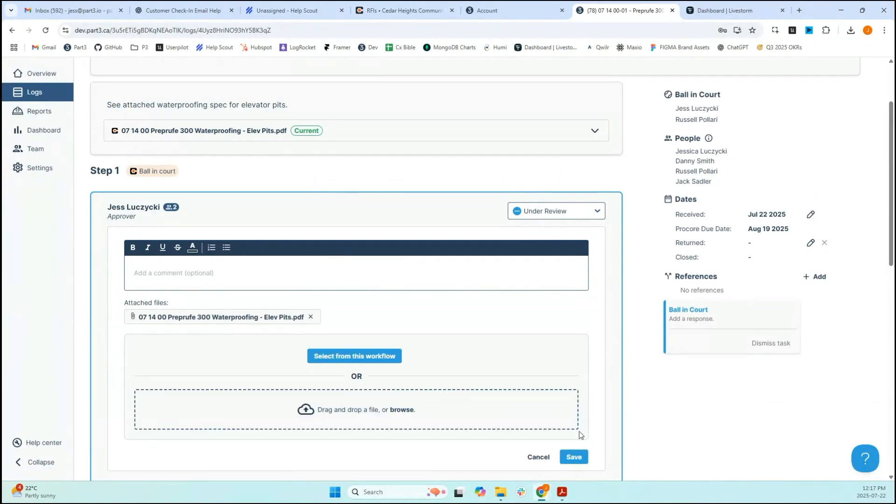
left_click(574, 456)
left_click(560, 242)
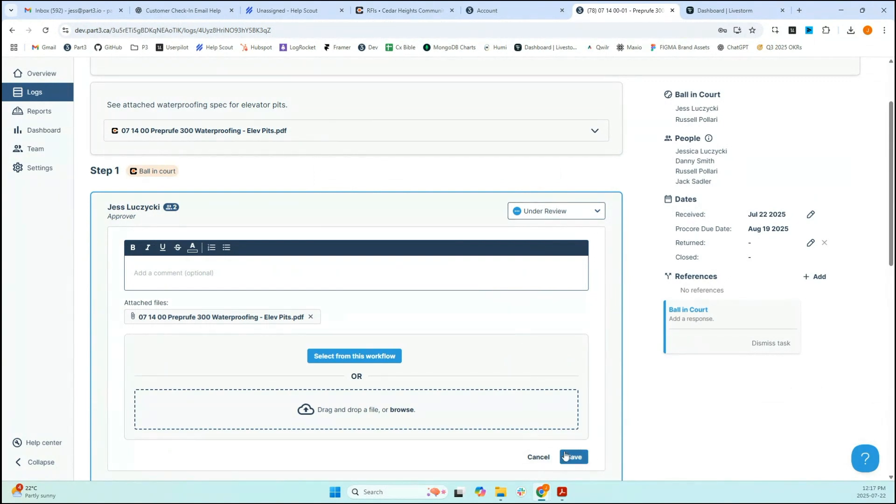
left_click(539, 457)
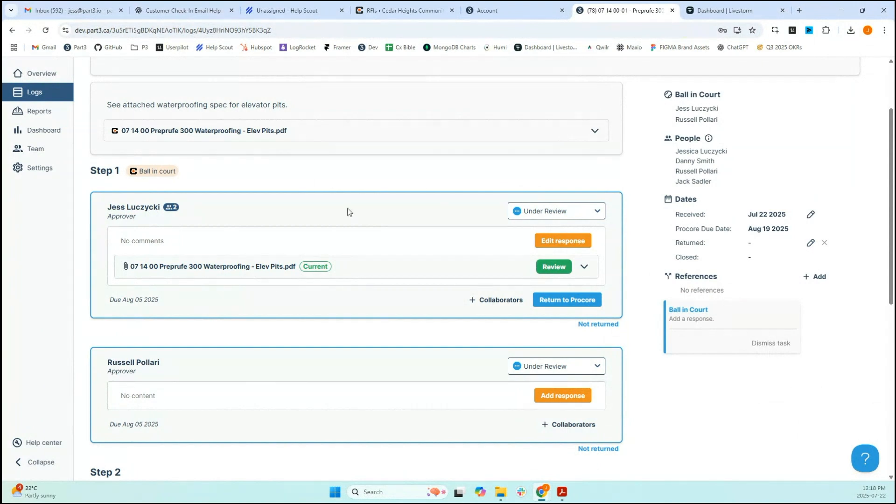
Step: Examine the Step 1 and Step 2 approver responses of the submittal, including the required marking on the Step 2 approver
scroll(126, 173, "down", 1)
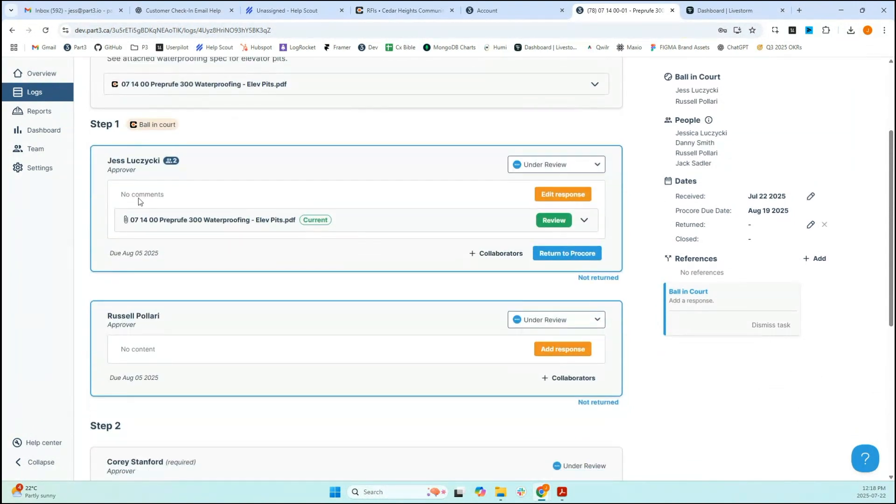
scroll(120, 170, "down", 4)
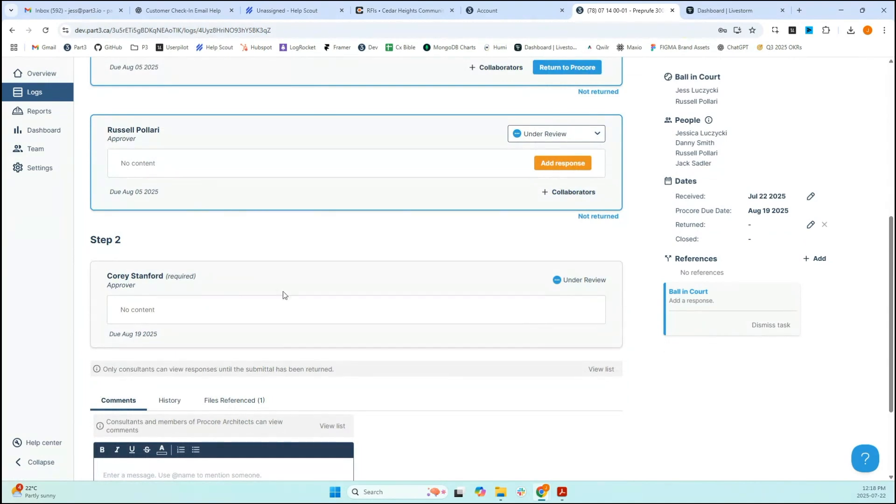
scroll(281, 294, "up", 3)
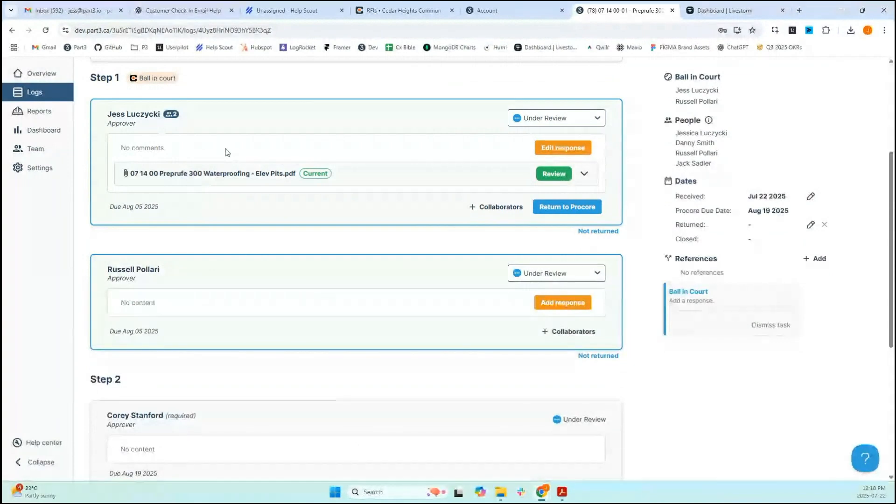
left_click_drag(197, 416, 164, 418)
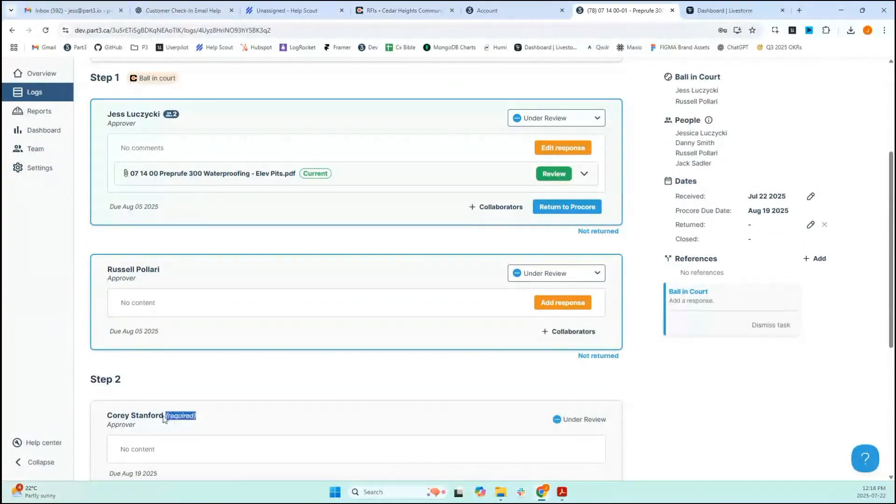
left_click(213, 417)
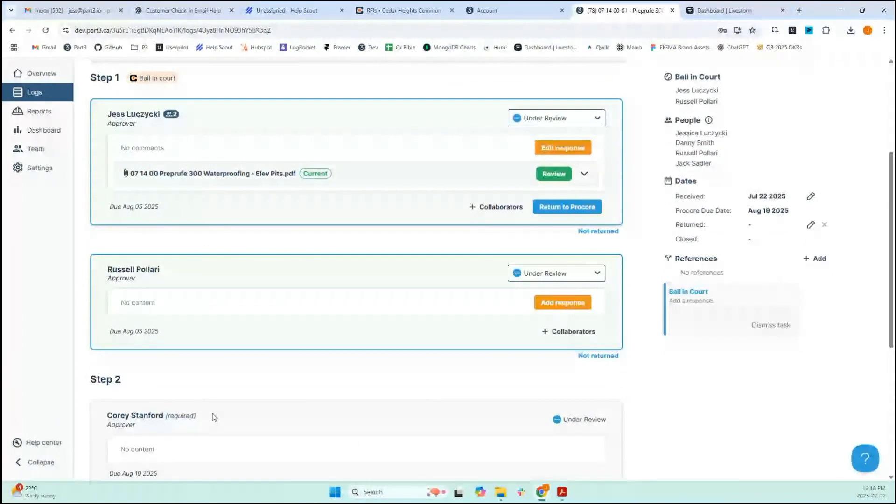
scroll(214, 417, "up", 2)
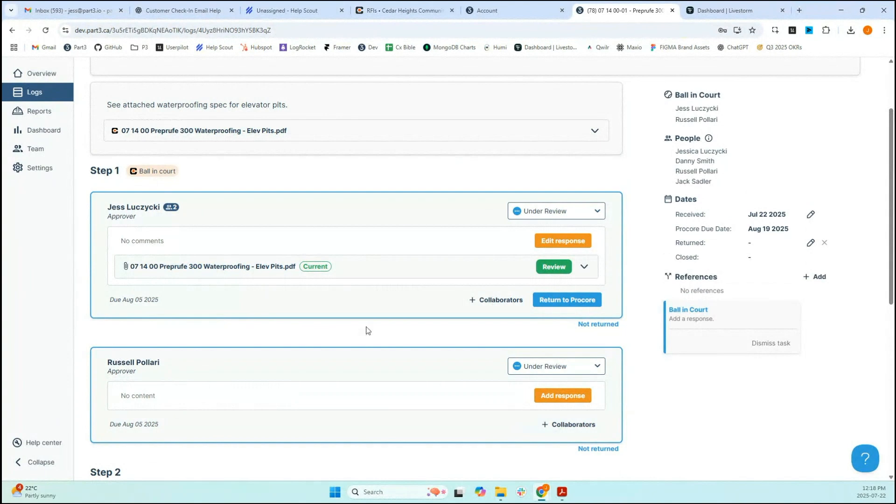
scroll(360, 332, "down", 2)
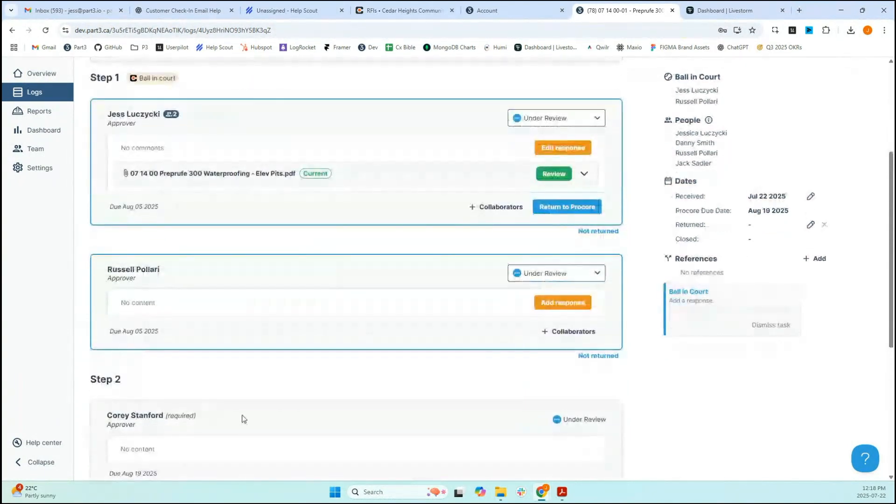
scroll(242, 419, "up", 1)
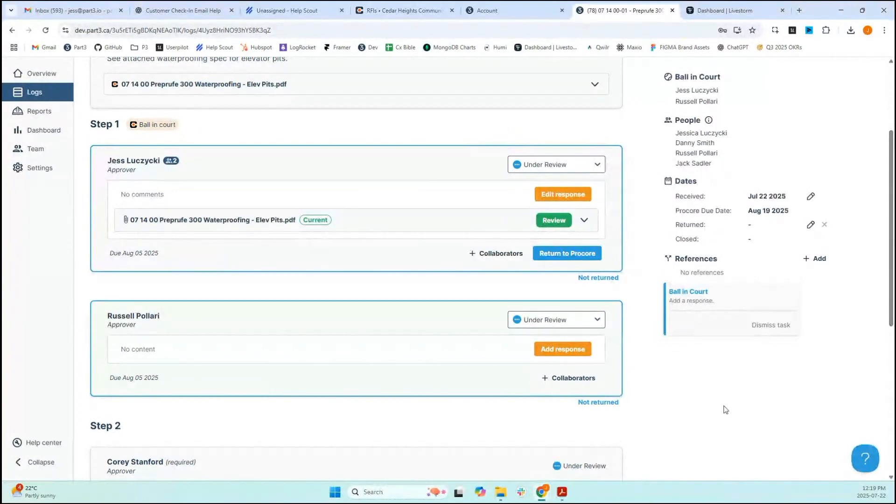
Step: Search the help docs for "step based" and open the article Step-Based Submittals (Procore Connected)
left_click(856, 466)
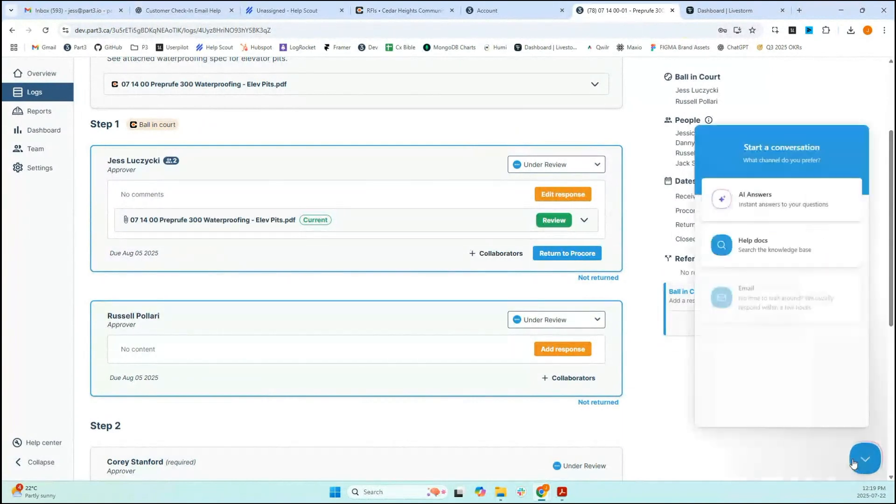
left_click(769, 264)
type("step based")
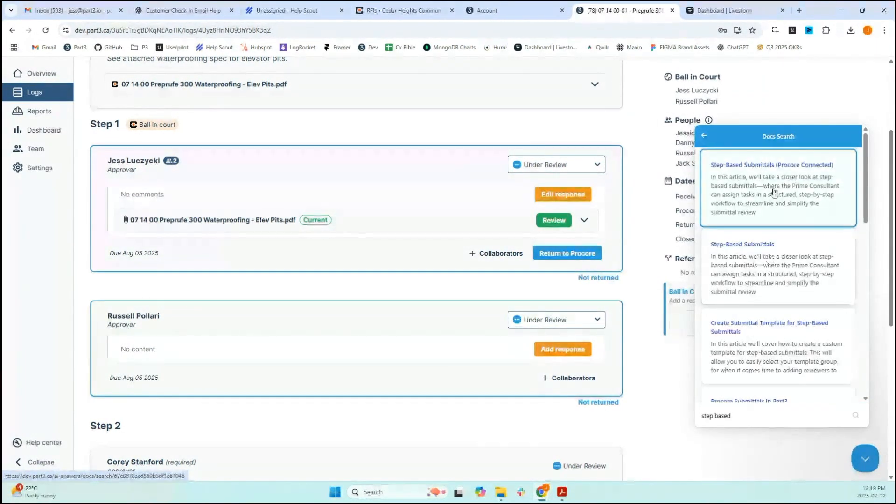
left_click(773, 191)
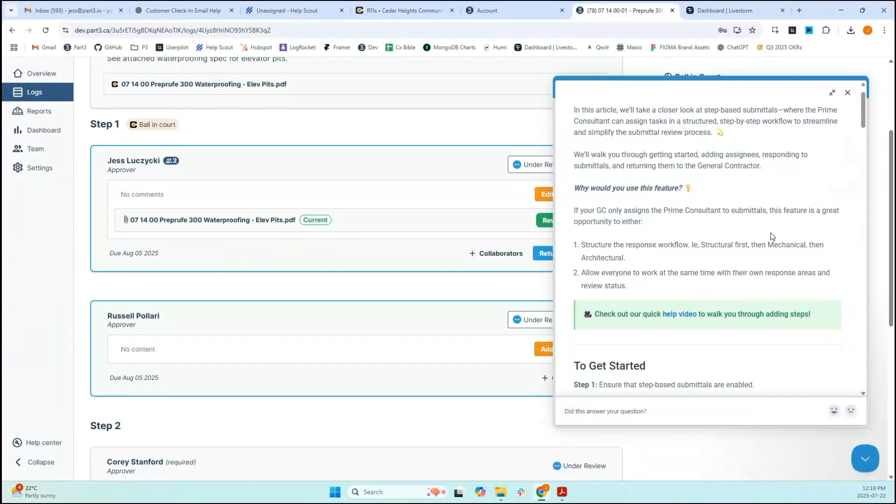
Step: Skim the step-based submittals article, go back to the help channel choices and close the help widget
scroll(771, 237, "down", 1)
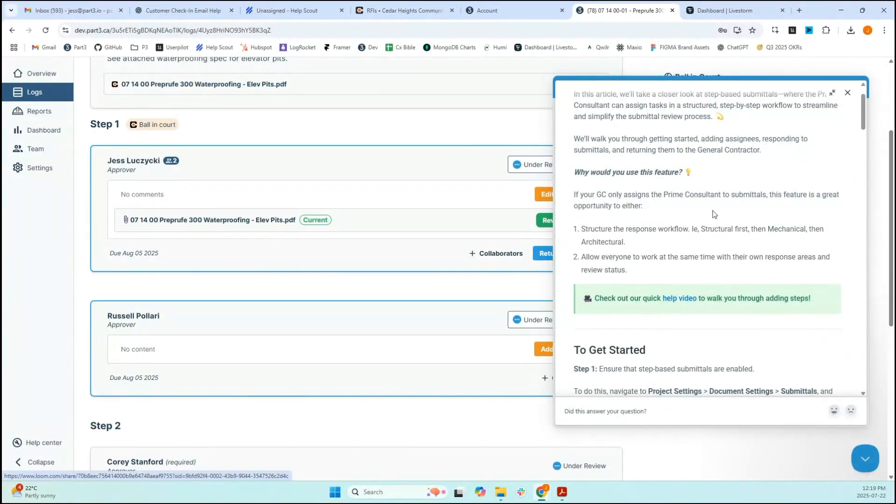
scroll(713, 215, "down", 10)
scroll(718, 241, "up", 6)
scroll(718, 242, "up", 1)
scroll(794, 163, "down", 3)
left_click(848, 92)
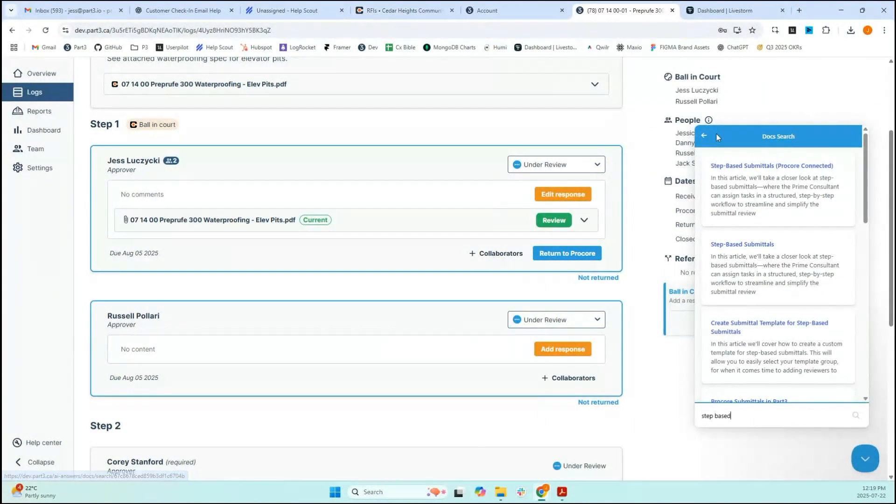
left_click(704, 135)
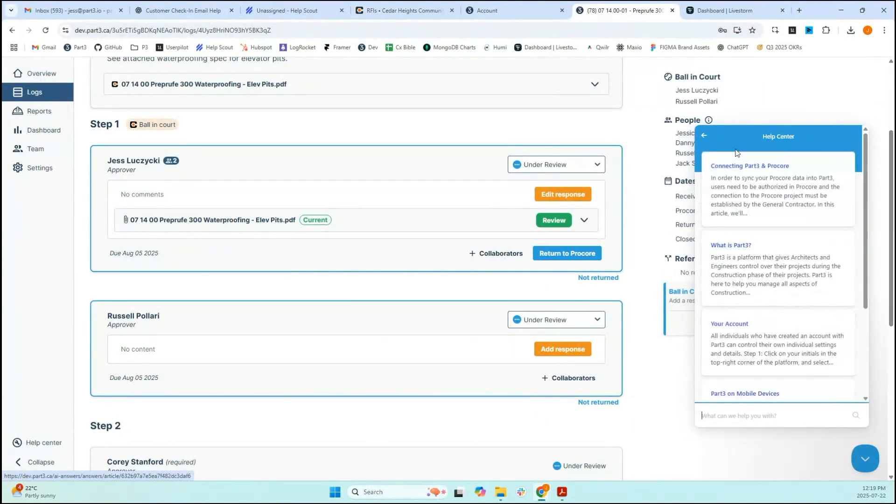
left_click(705, 135)
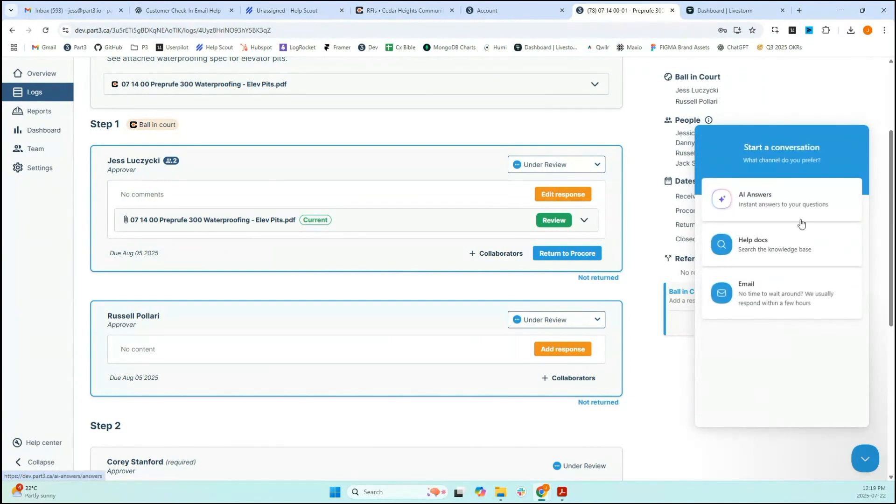
left_click(873, 457)
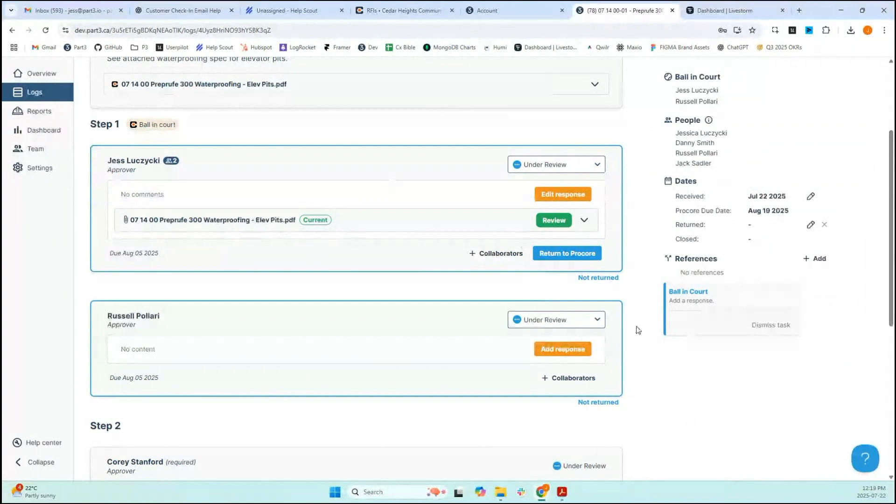
Step: Go to the project overview's tasks and open submittal 07 14 00-01, Preprufe 300 Waterproofing, from its Ball in Court task
scroll(638, 330, "down", 3)
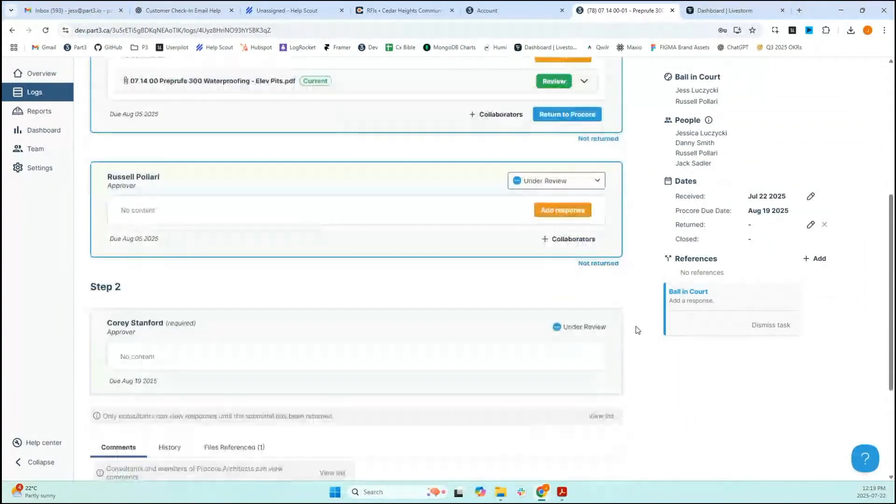
scroll(638, 330, "up", 6)
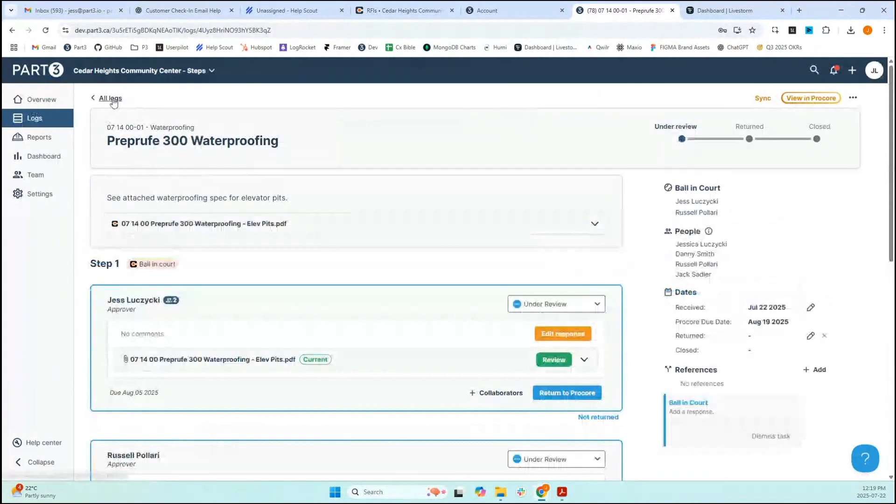
left_click(110, 98)
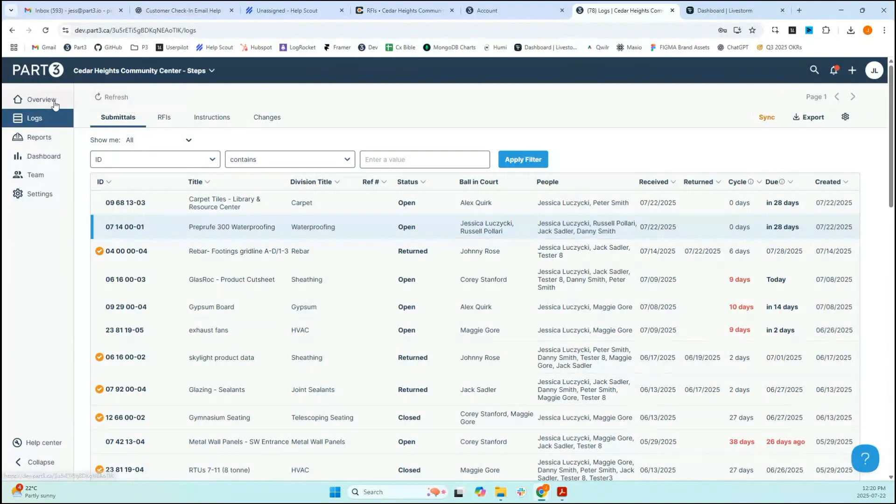
left_click(32, 100)
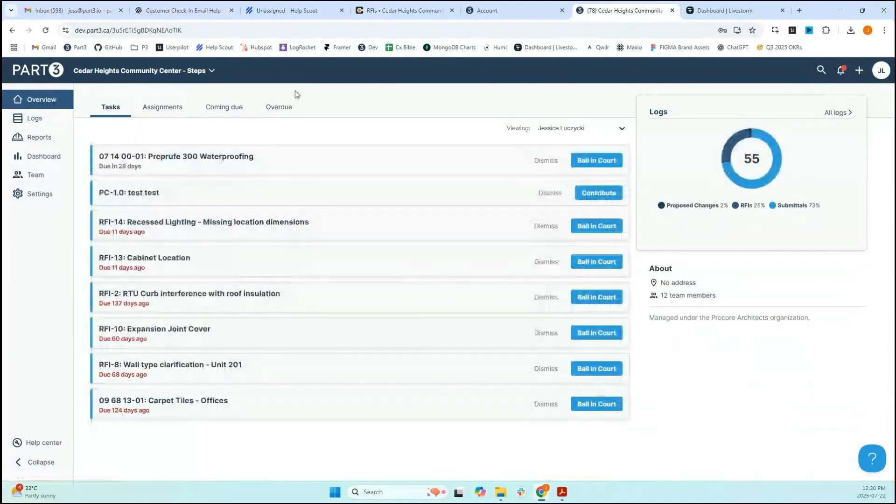
left_click(602, 162)
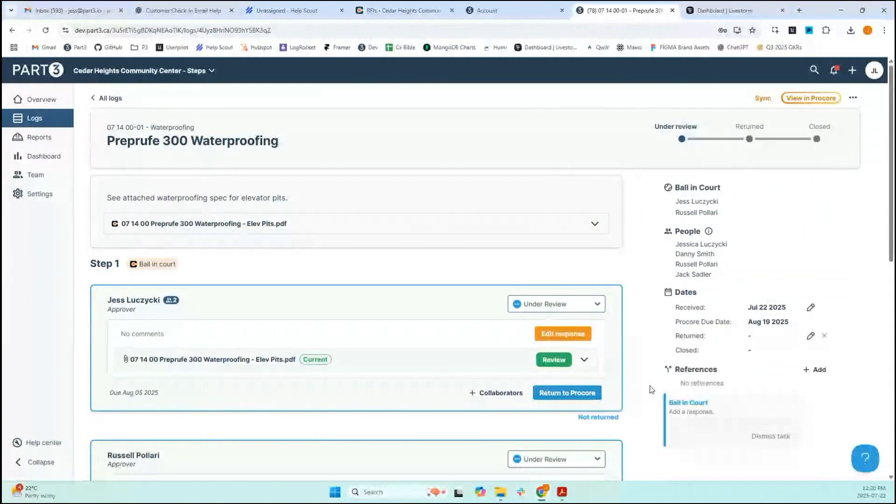
Step: Check who collaborates on the first Step 1 response, and reopen the Preprufe 300 Waterproofing submittal from the overview tasks
mouse_move(172, 302)
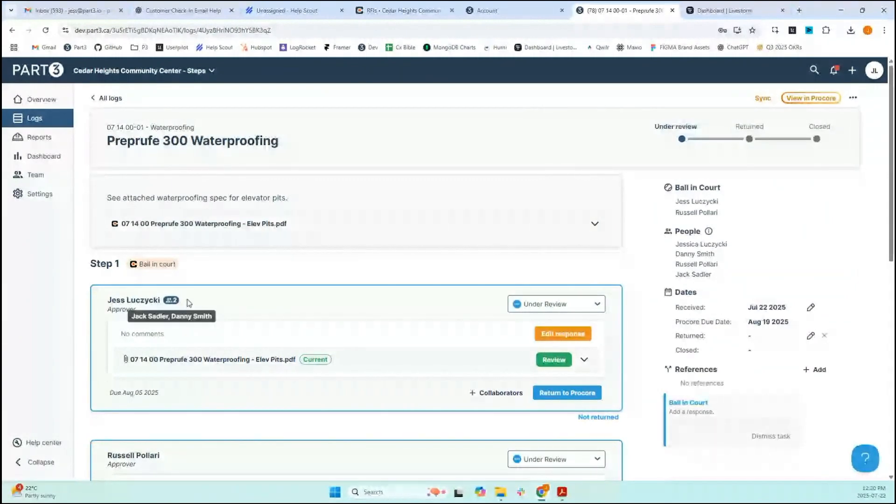
left_click(92, 100)
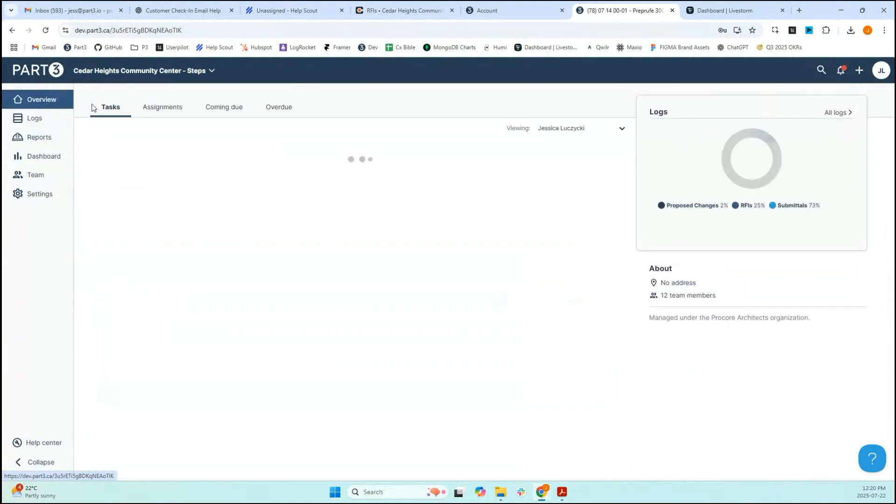
left_click(604, 162)
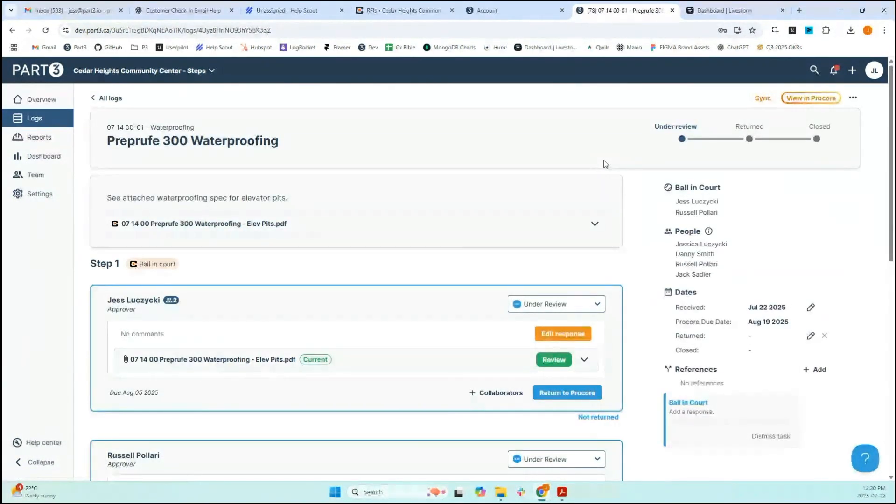
Step: Look over the submittal's steps and comments area, and return to the project logs to show the RFIs
scroll(212, 390, "down", 8)
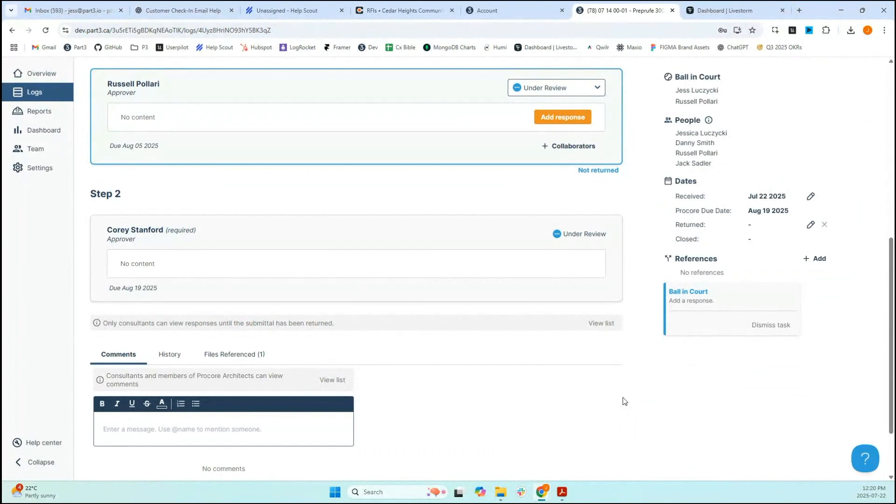
scroll(625, 402, "up", 7)
scroll(625, 401, "up", 1)
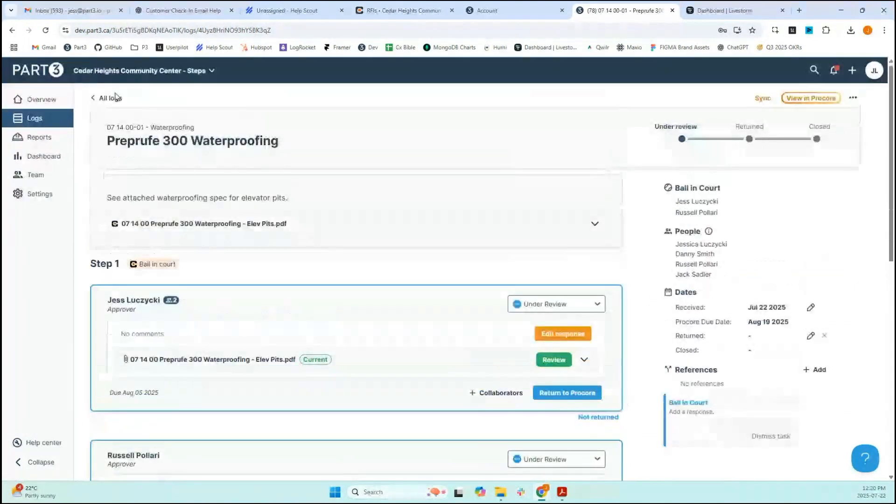
left_click(111, 95)
left_click(169, 119)
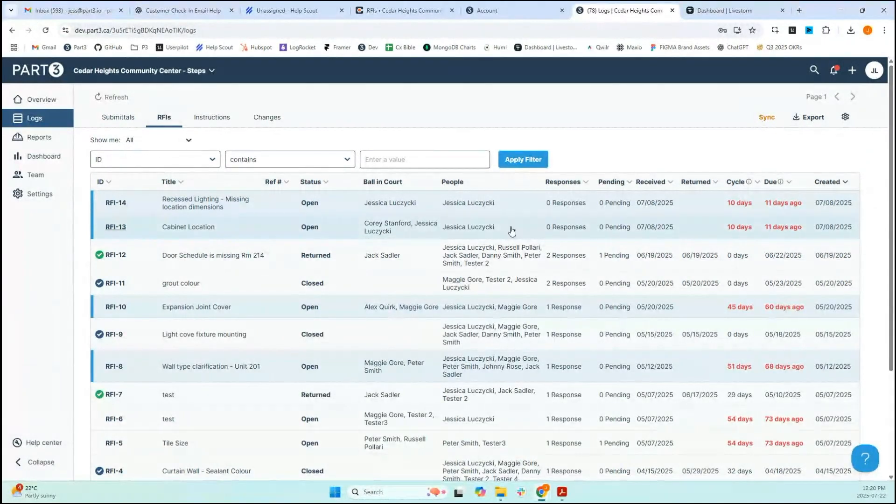
Step: Open RFI-14, Recessed Lighting - Missing location dimensions, and check who holds the ball in court
left_click(547, 208)
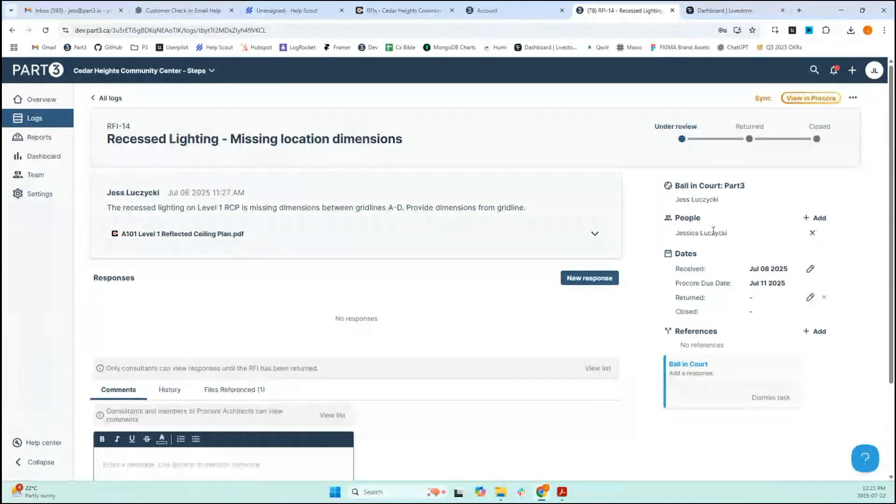
left_click_drag(720, 202, 676, 200)
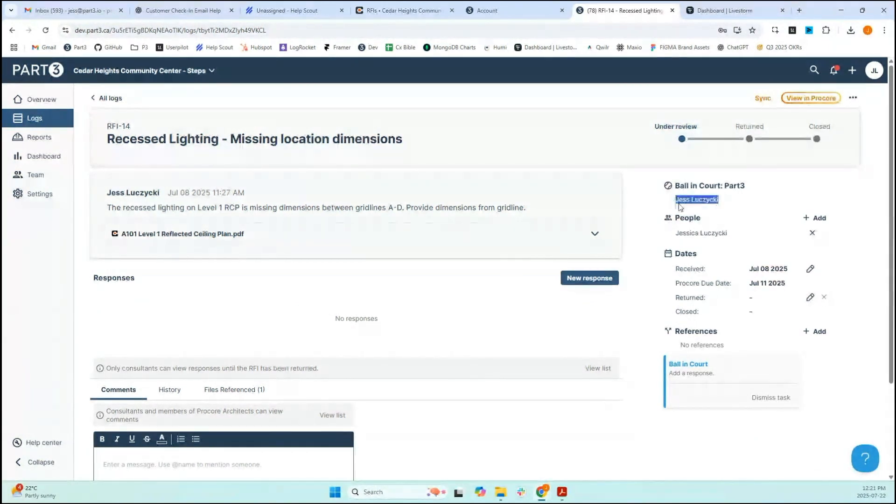
left_click(680, 207)
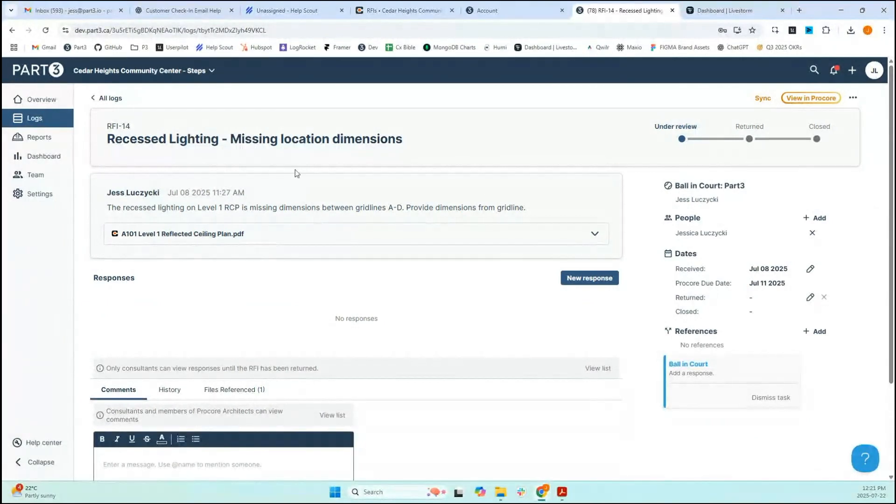
Step: Add two electrical consultants from the project contacts to the RFI's People
left_click(821, 220)
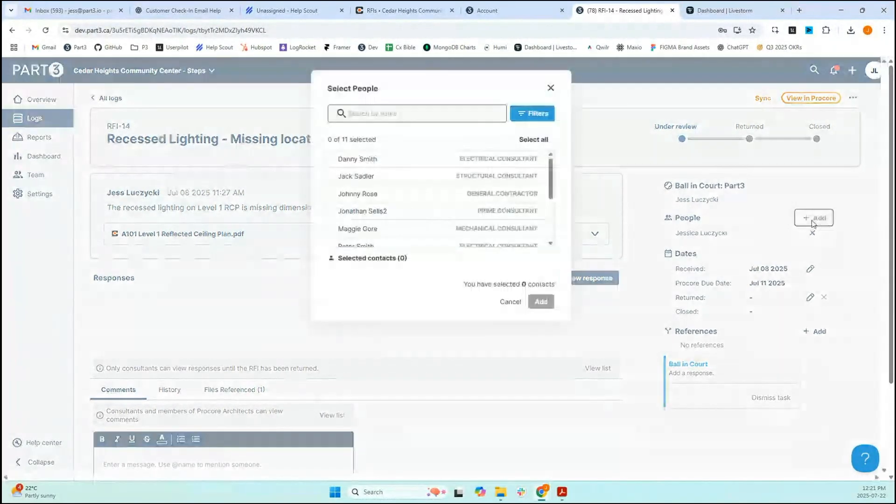
left_click(507, 164)
scroll(489, 188, "down", 1)
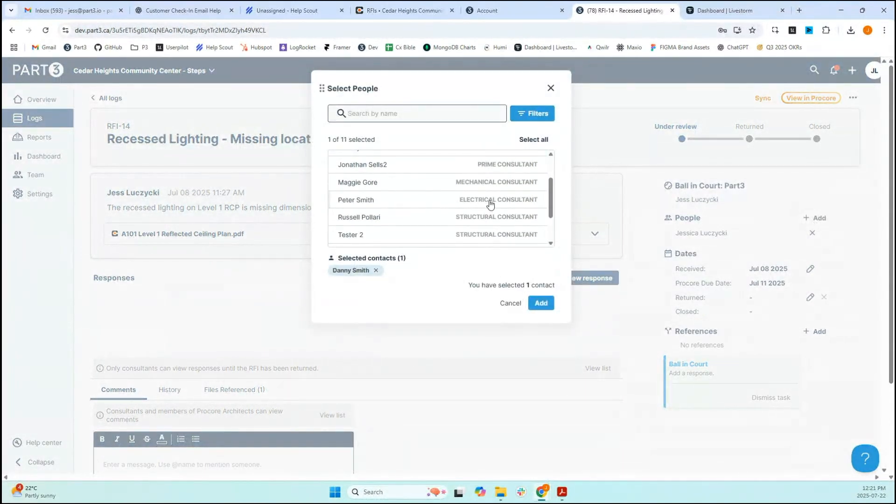
left_click(491, 200)
left_click(541, 303)
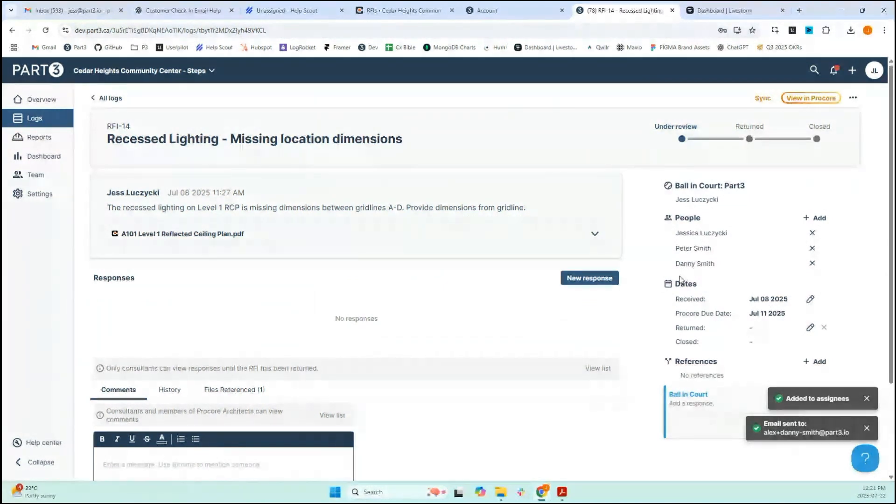
Step: Add a response reading "refer to spec and updated drawing to be issued in SI" with the RFI's A101 Level 1 Reflected Ceiling Plan.pdf attached
left_click(587, 280)
scroll(556, 286, "down", 2)
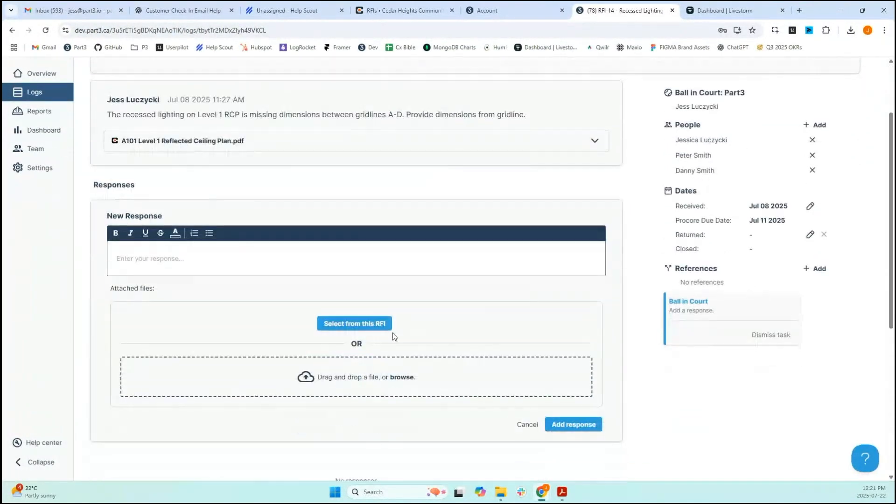
left_click(366, 418)
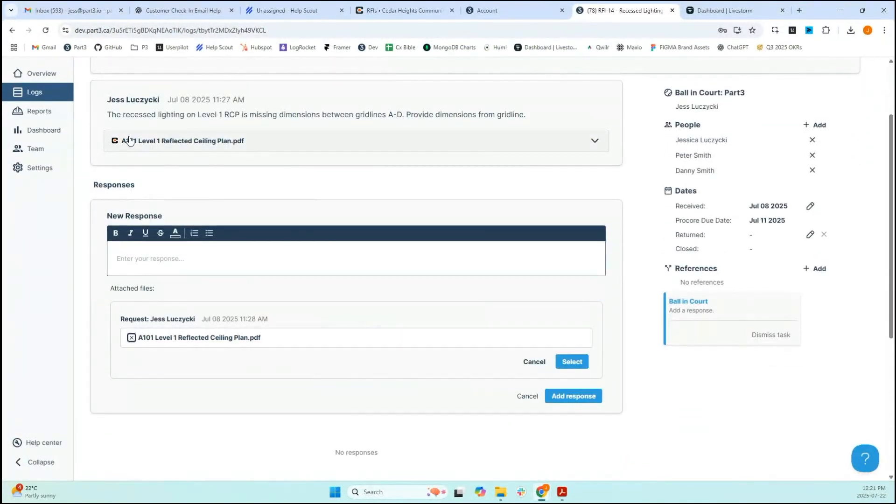
left_click(292, 260)
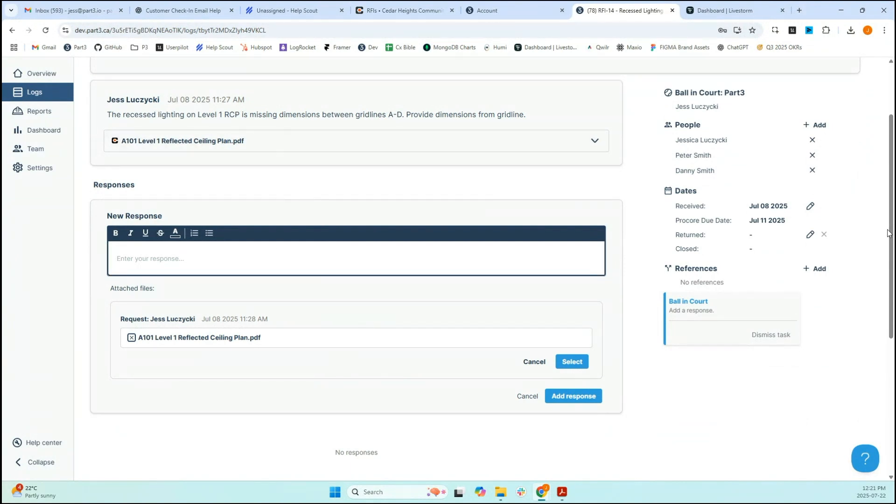
type("refer t")
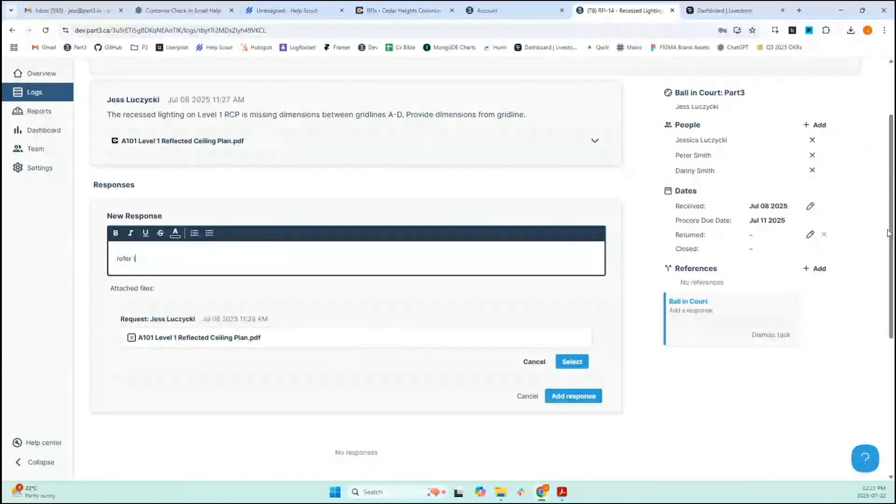
type("o spec and update")
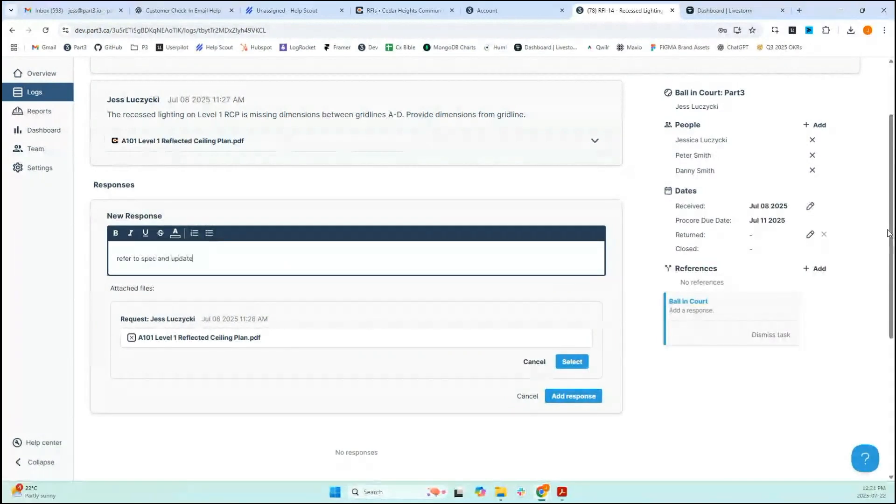
type("d drawing ot")
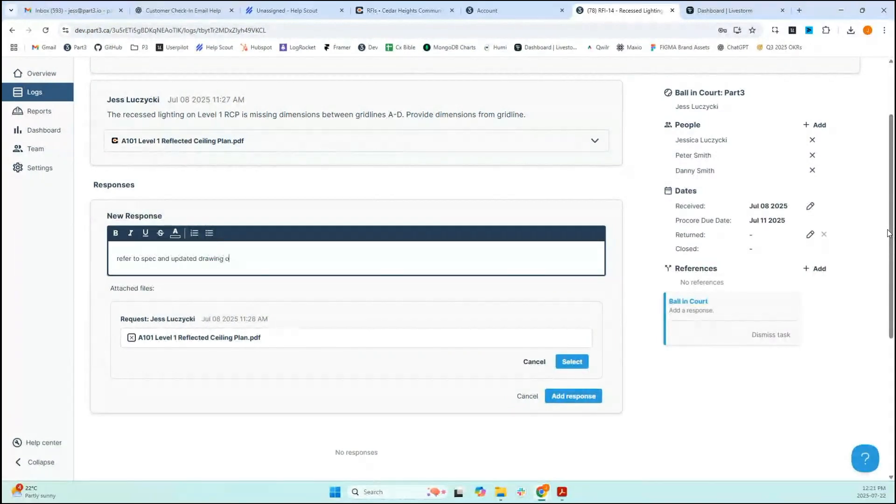
key("BackSpace")
key("BackSpace")
type("to be issued in SI")
left_click(573, 363)
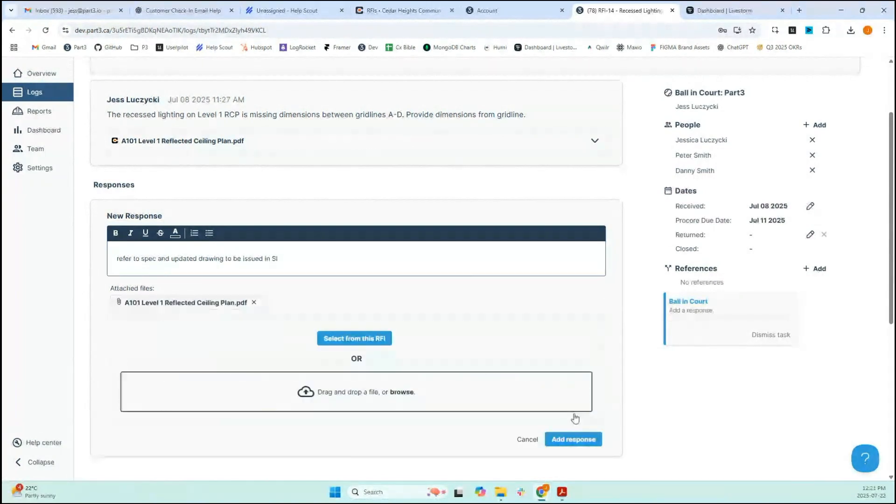
left_click(573, 438)
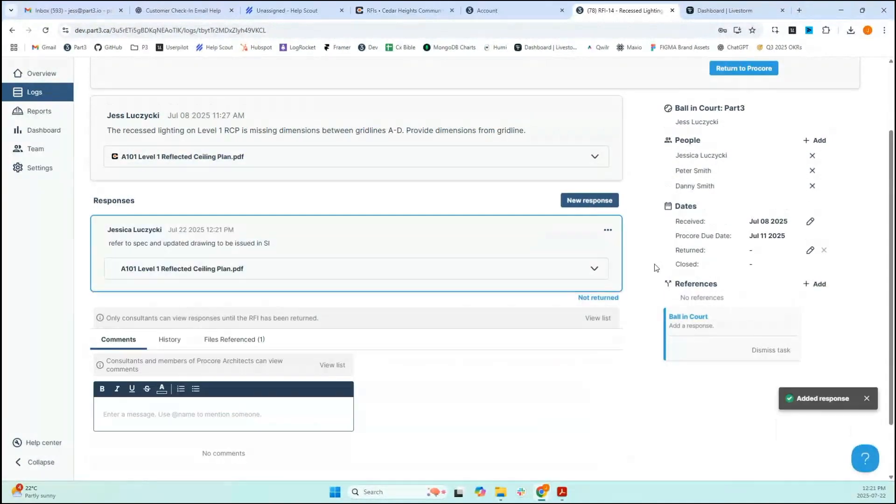
Step: Preview the ceiling plan PDF in both the original request and the response, and show the response file's viewer options
left_click(351, 166)
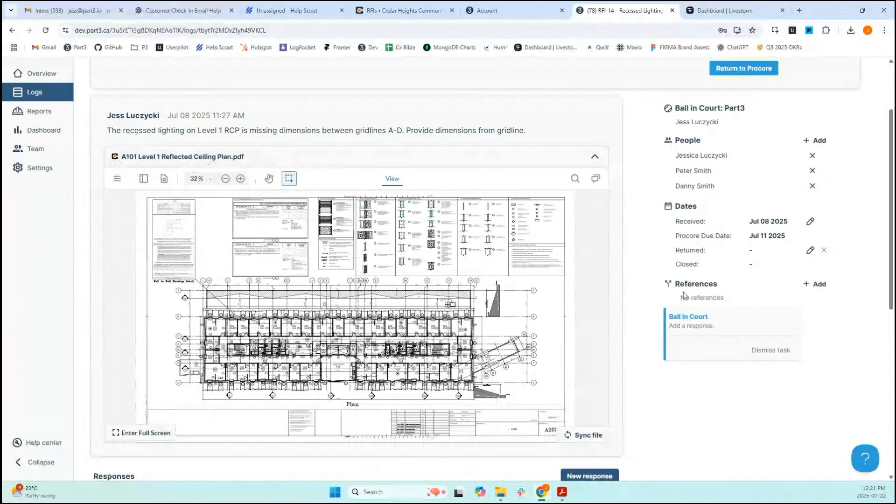
scroll(684, 295, "down", 5)
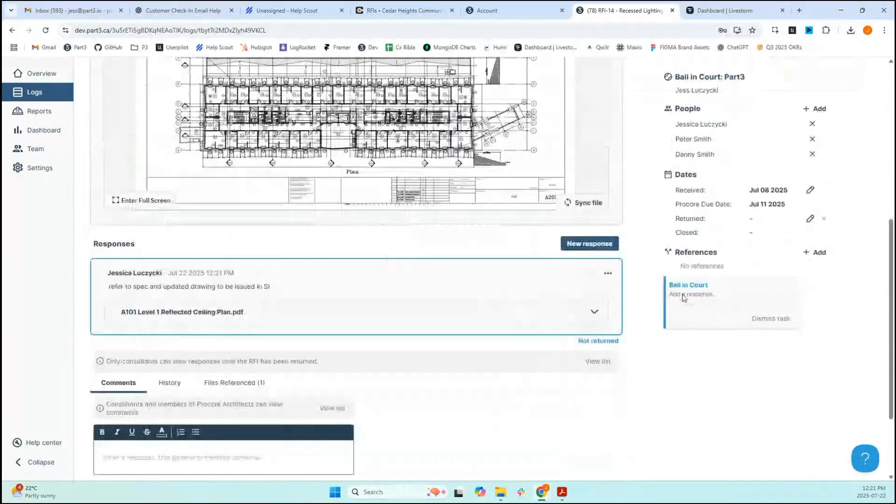
left_click(451, 325)
scroll(363, 228, "down", 3)
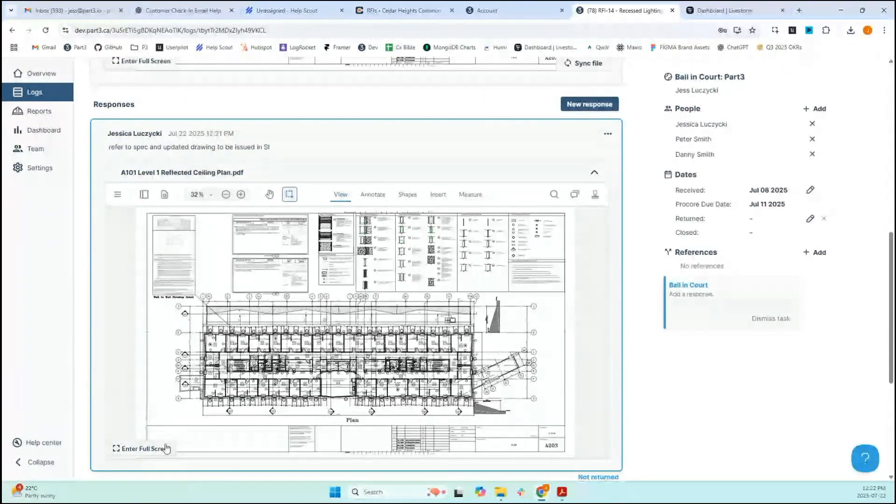
left_click(118, 194)
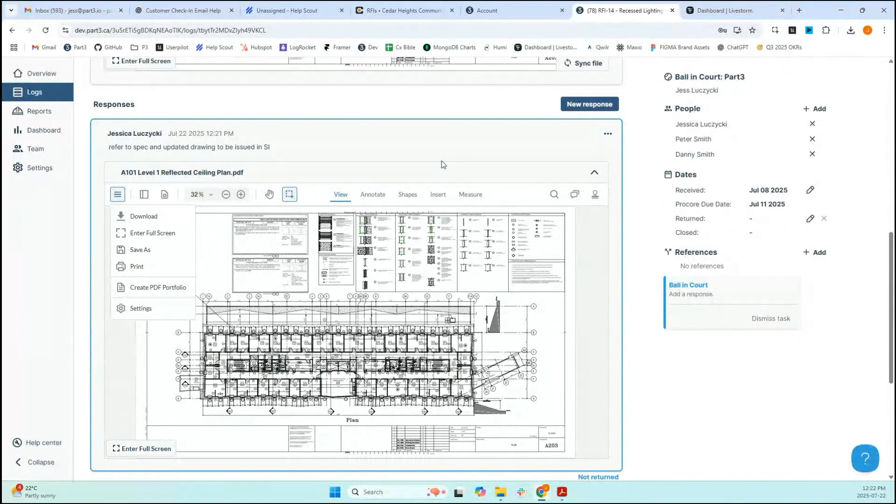
Step: Look at the response's edit form, leave it without changes, and show the response's edit and delete options again
left_click(607, 134)
left_click(589, 150)
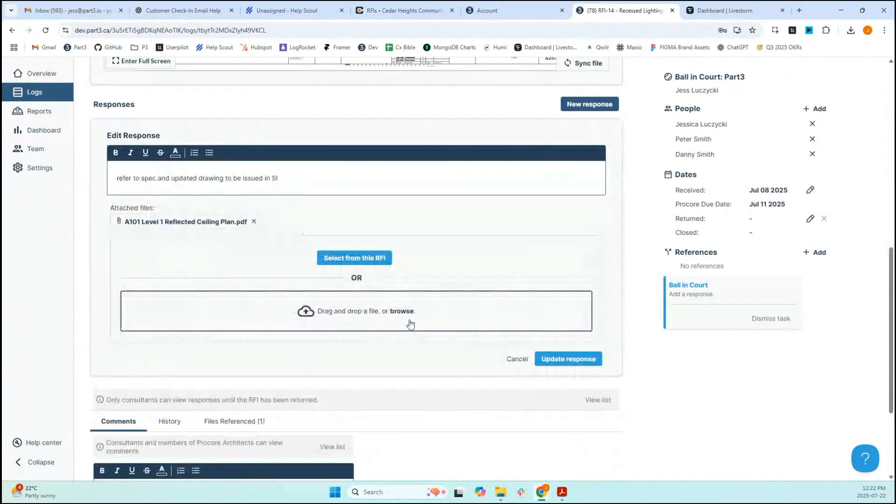
left_click(518, 360)
scroll(524, 116, "up", 3)
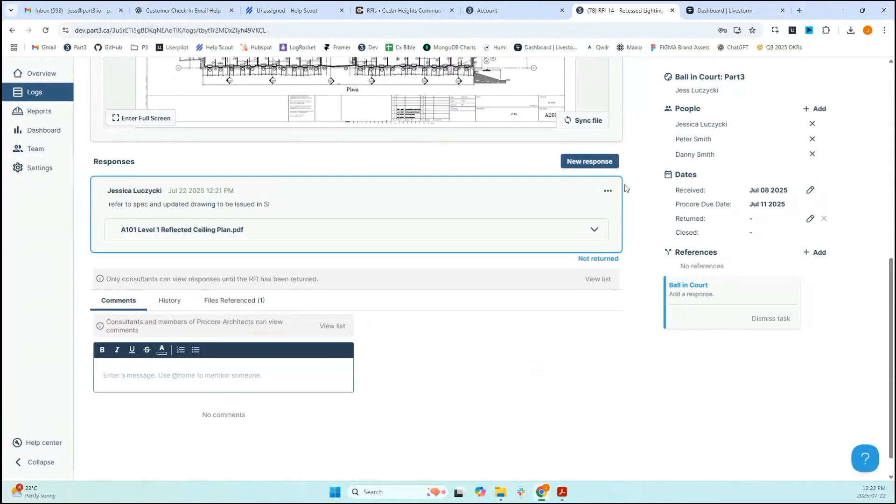
scroll(718, 152, "up", 5)
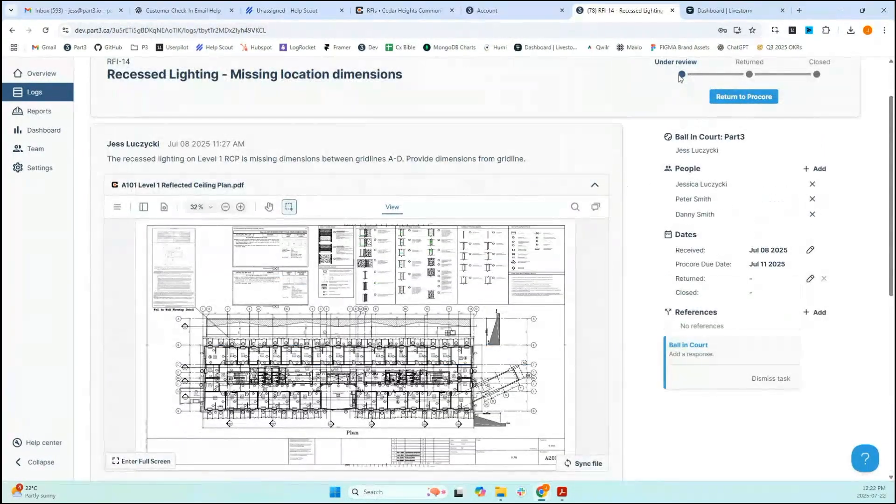
scroll(624, 288, "down", 6)
left_click(607, 255)
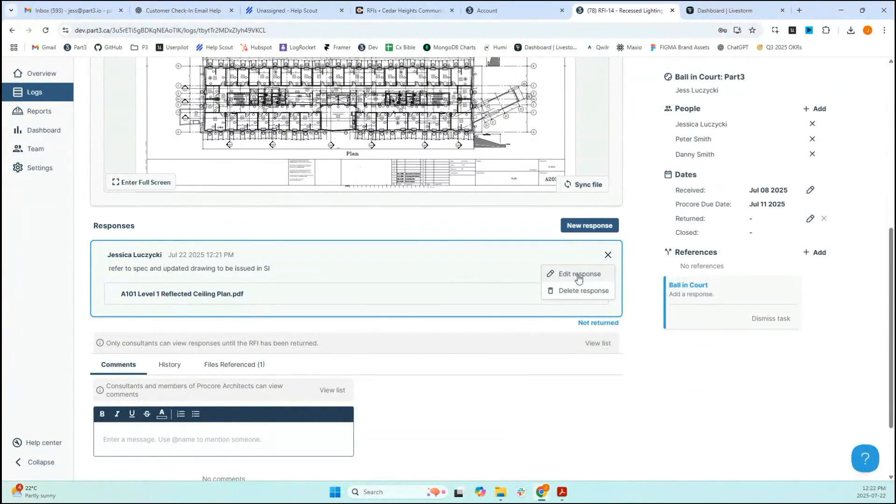
left_click(662, 402)
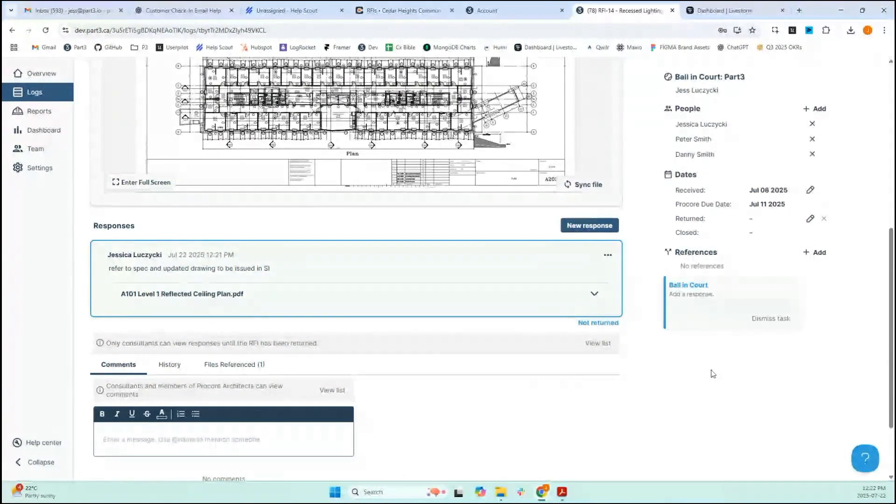
Step: Point out the RFI's Ball in Court holder and go back to the RFI's title and status
scroll(710, 346, "up", 2)
left_click_drag(719, 91, 673, 89)
left_click(732, 96)
scroll(731, 107, "up", 3)
scroll(731, 115, "up", 3)
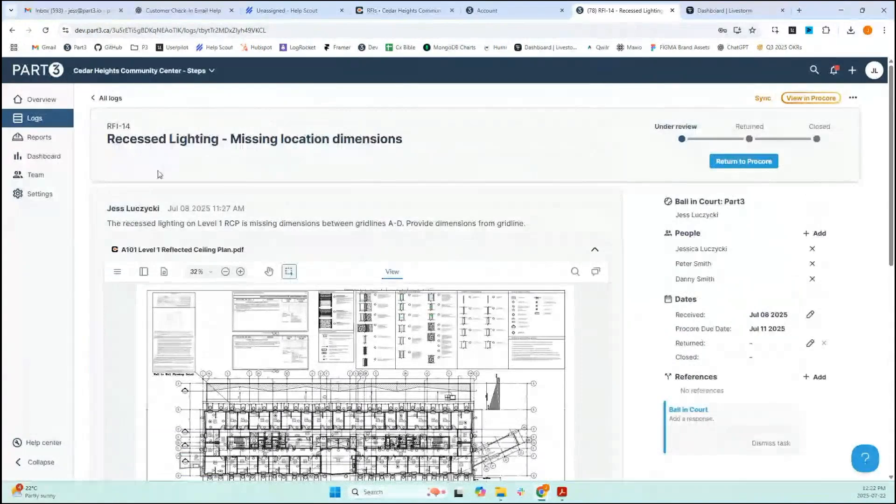
Step: Return RFI-14 to Procore with the new response included, and collapse the request's ceiling plan preview
left_click(765, 169)
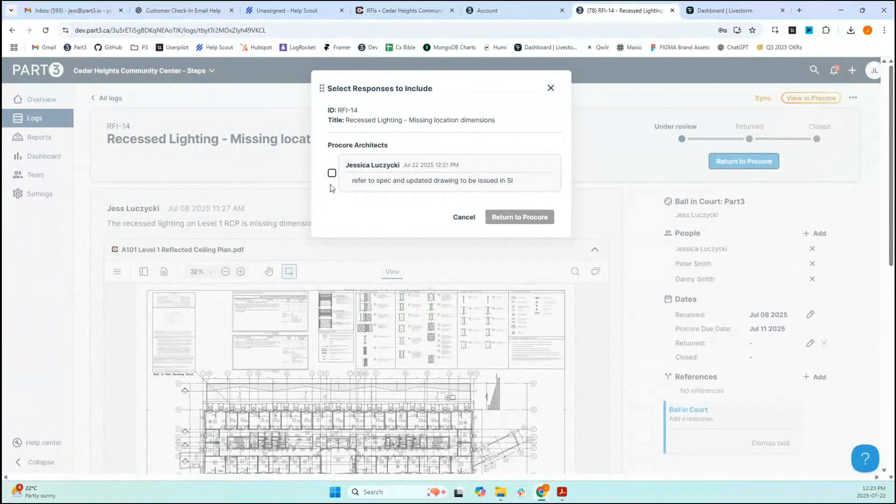
left_click(332, 173)
left_click(511, 218)
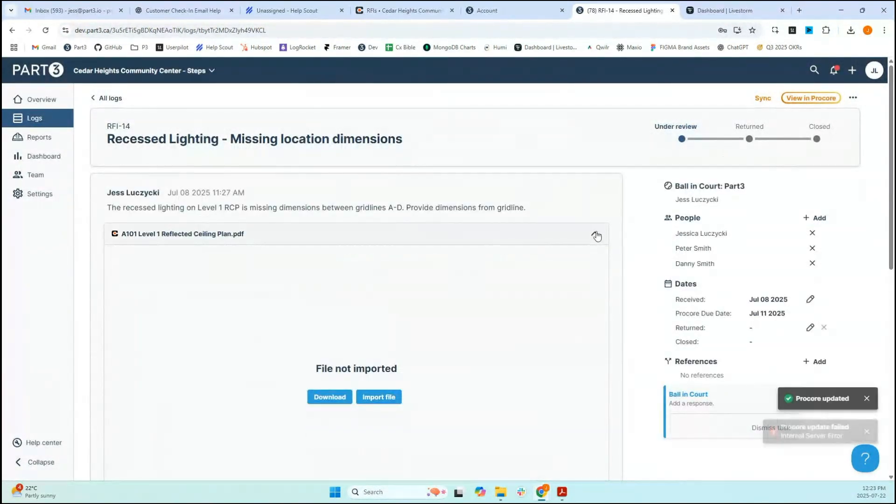
left_click(597, 234)
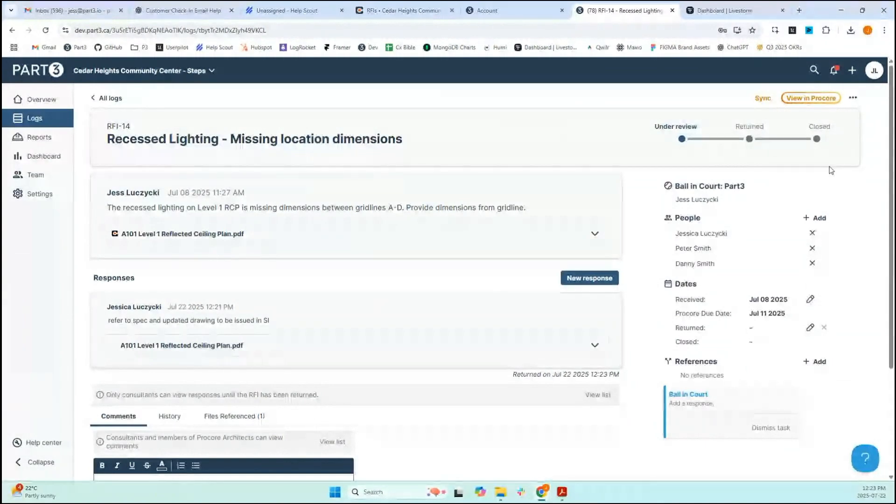
Step: Look over the returned response, the comments area and the files referenced in the RFI
scroll(819, 175, "down", 2)
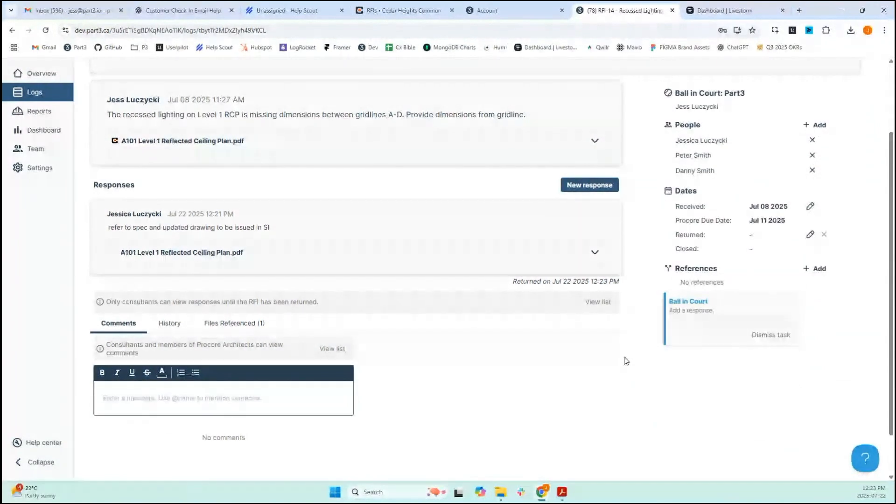
scroll(513, 361, "up", 1)
left_click(226, 376)
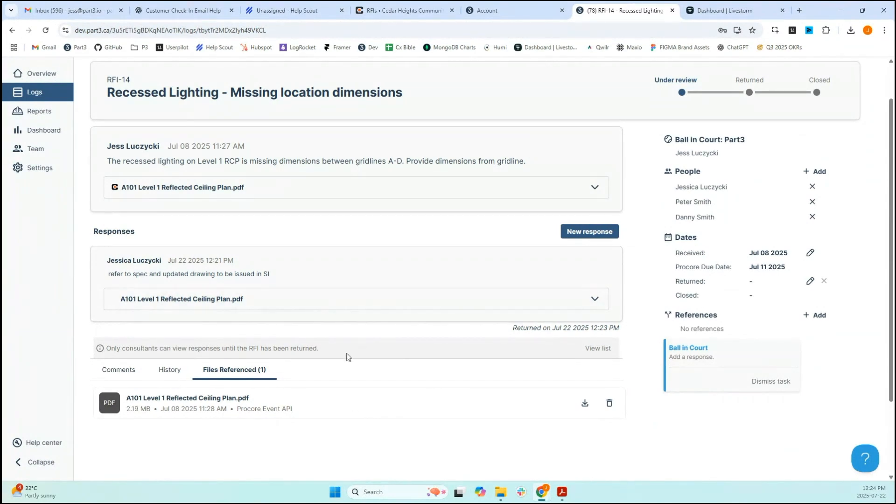
scroll(346, 357, "up", 1)
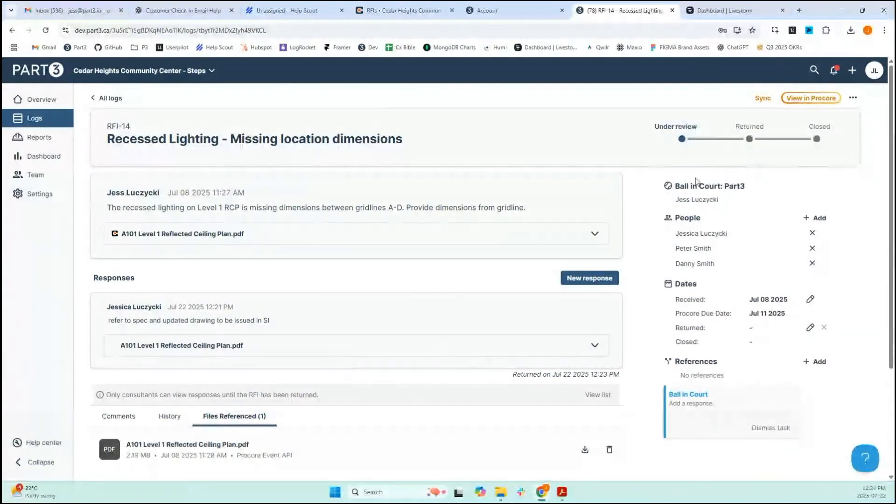
Step: Go back to the RFIs log, show only My tasks, and switch the list back to All
left_click(107, 98)
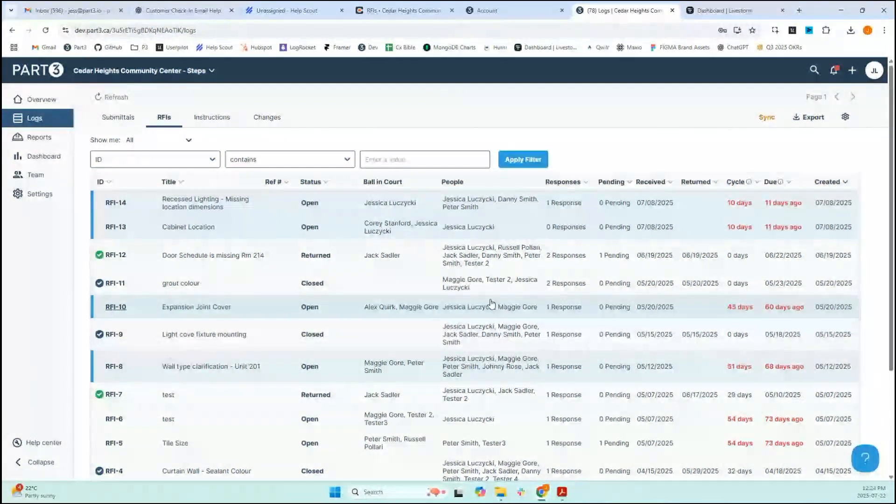
left_click(154, 143)
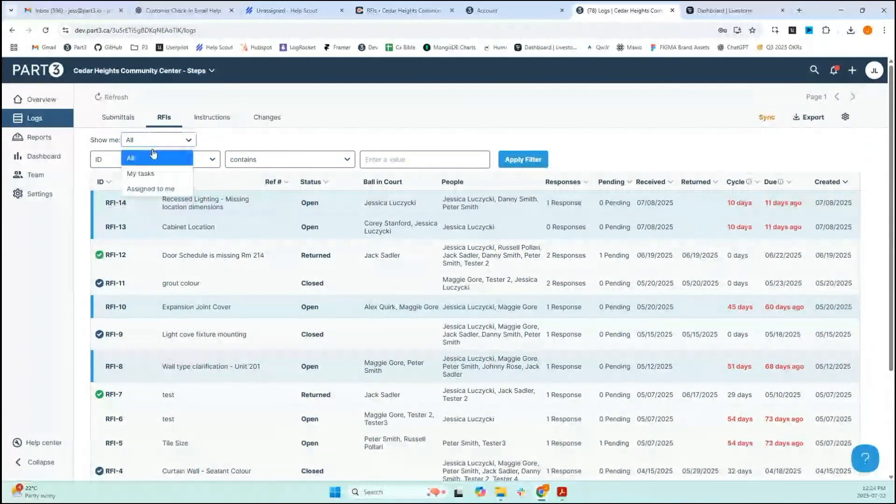
left_click(143, 177)
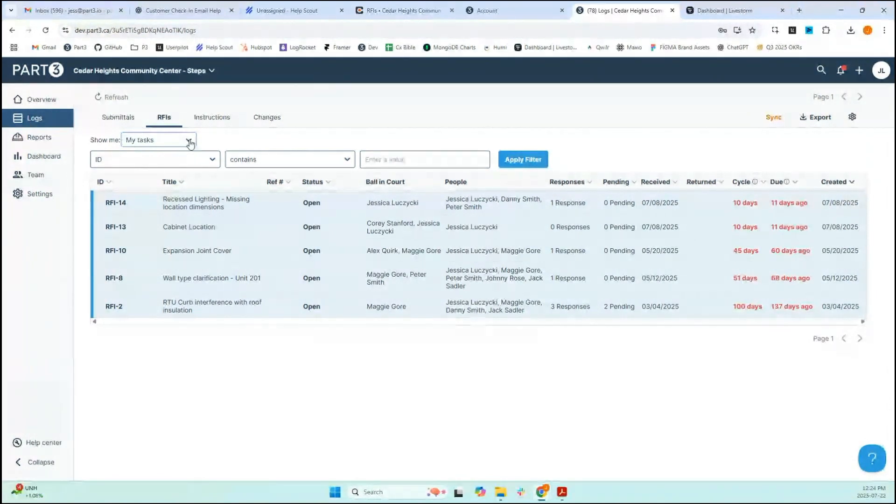
left_click(189, 141)
left_click(133, 158)
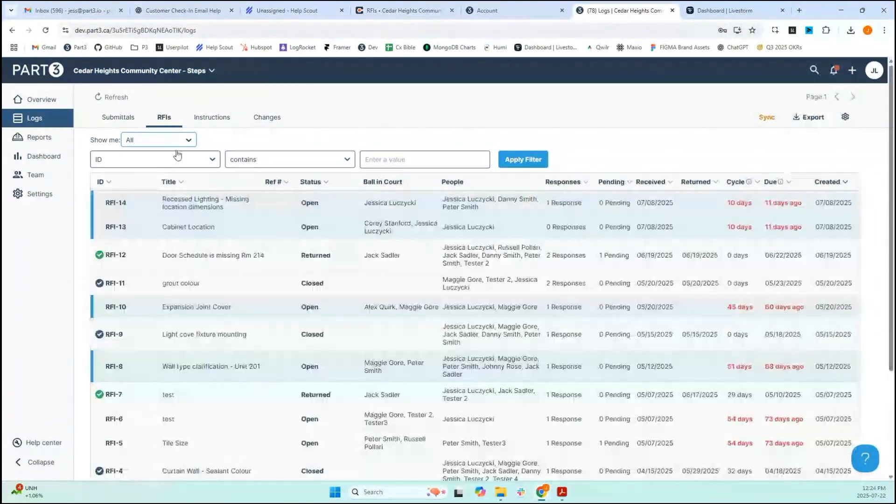
Step: Filter the RFIs log by People to one electrical consultant, look over the matching RFIs, and clear the filter
left_click(178, 156)
left_click(135, 238)
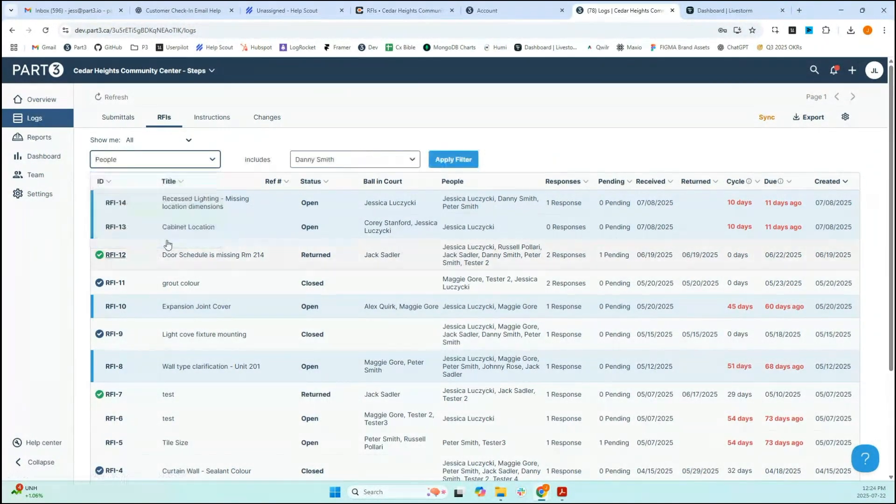
left_click(442, 160)
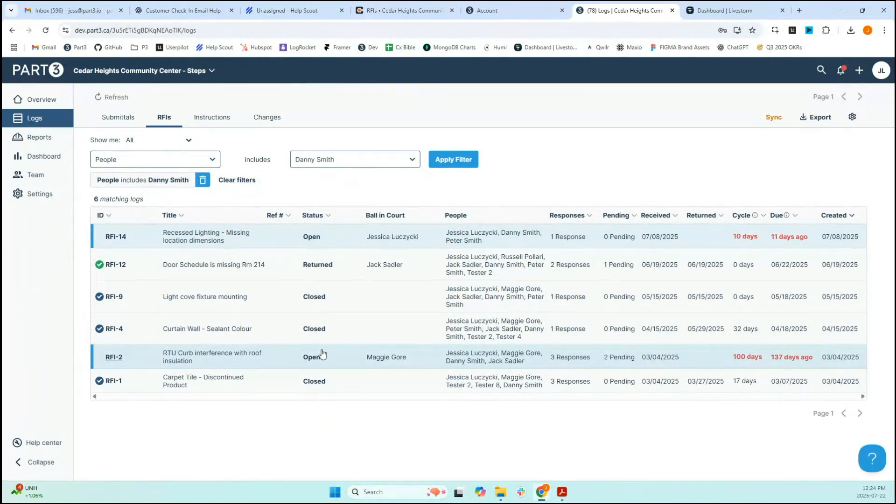
left_click(238, 180)
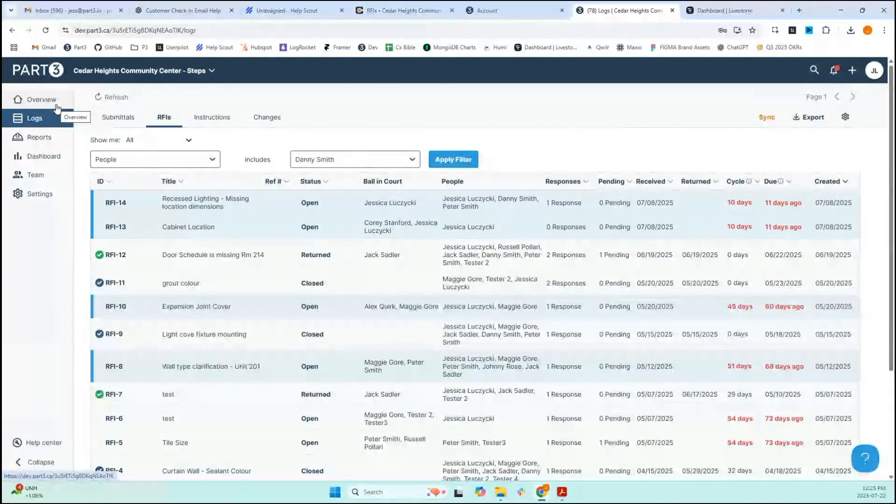
Step: View the project team down to the General Contractor, and open the help docs article Connecting Part3 & Procore
left_click(52, 184)
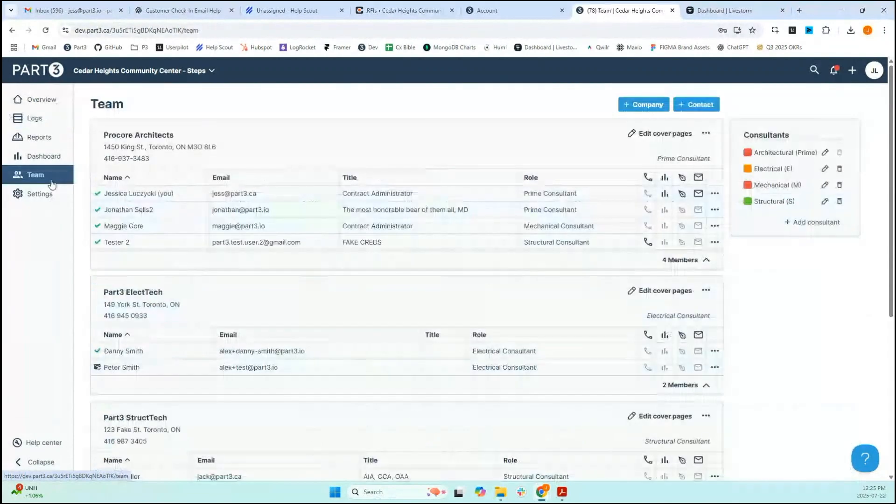
scroll(609, 256, "down", 5)
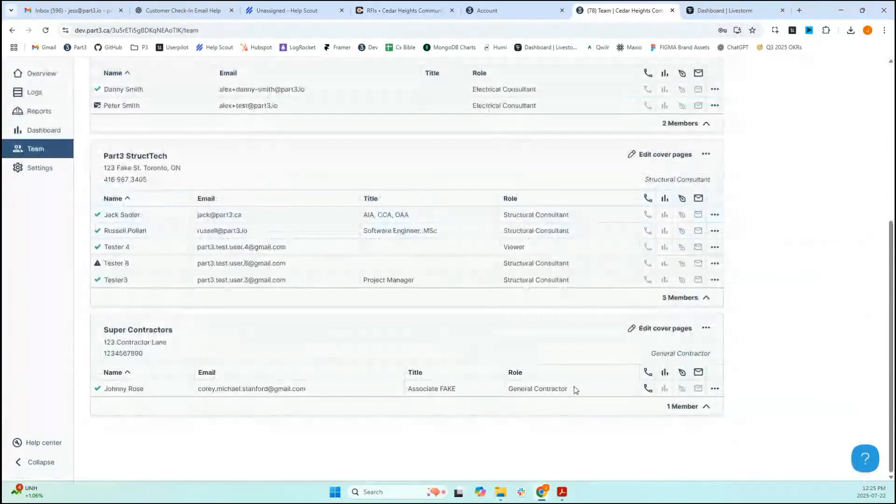
left_click(865, 458)
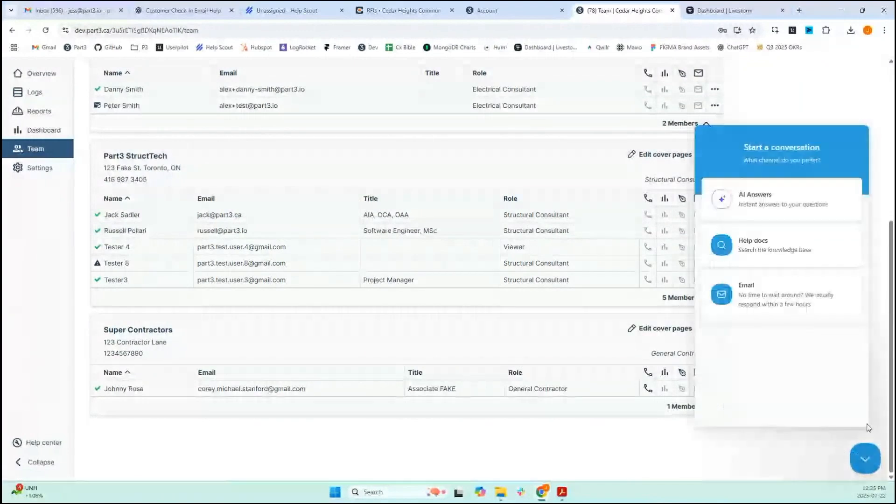
left_click(782, 252)
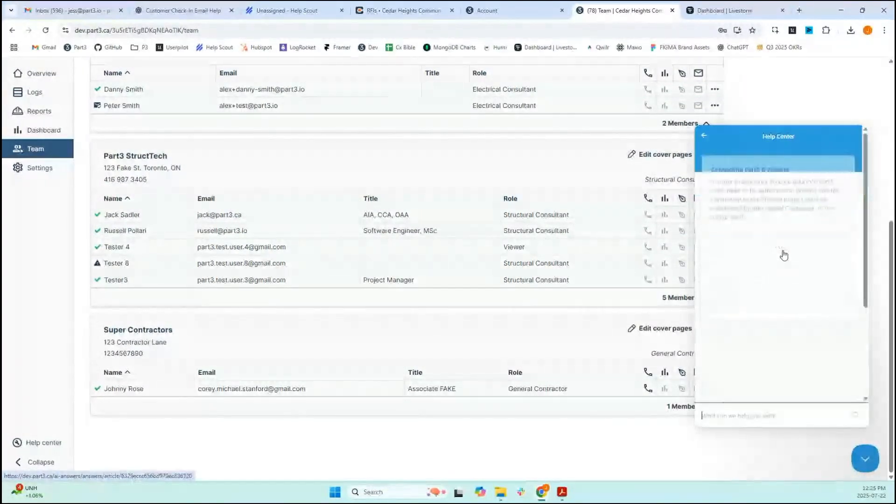
left_click(765, 211)
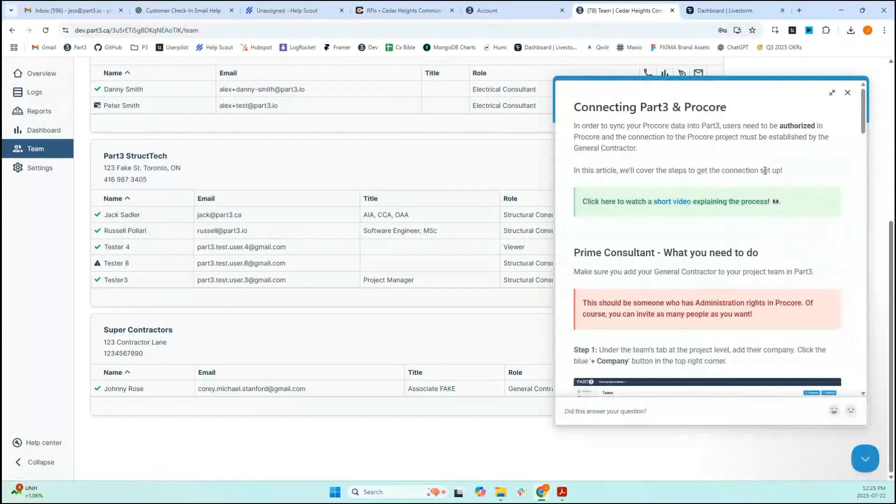
Step: Open the full article on the help site, view the Procore Connection collection, and reopen Connecting Part3 & Procore from it
left_click(658, 109)
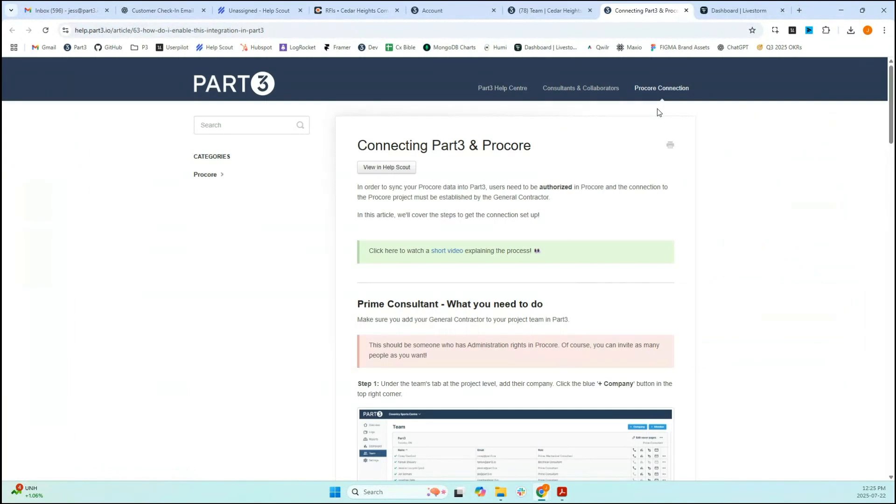
left_click(673, 89)
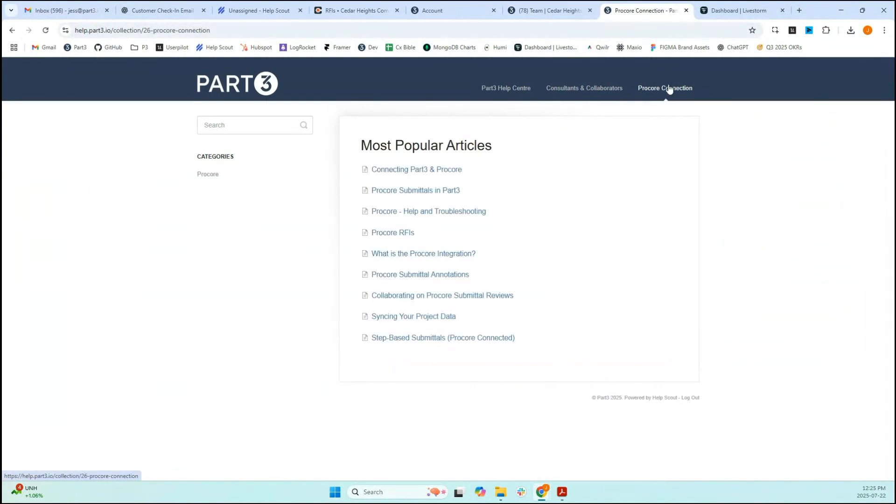
left_click(438, 171)
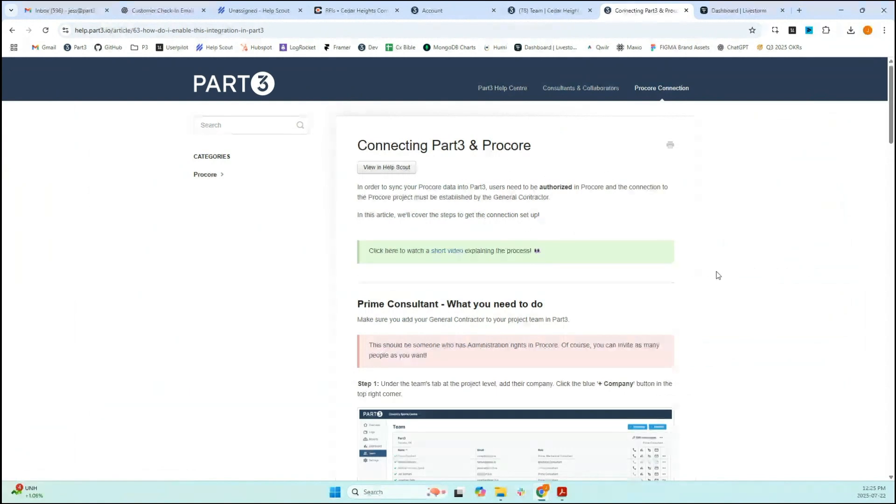
Step: Return to the project's Team page and close the help article and the help widget
left_click(541, 5)
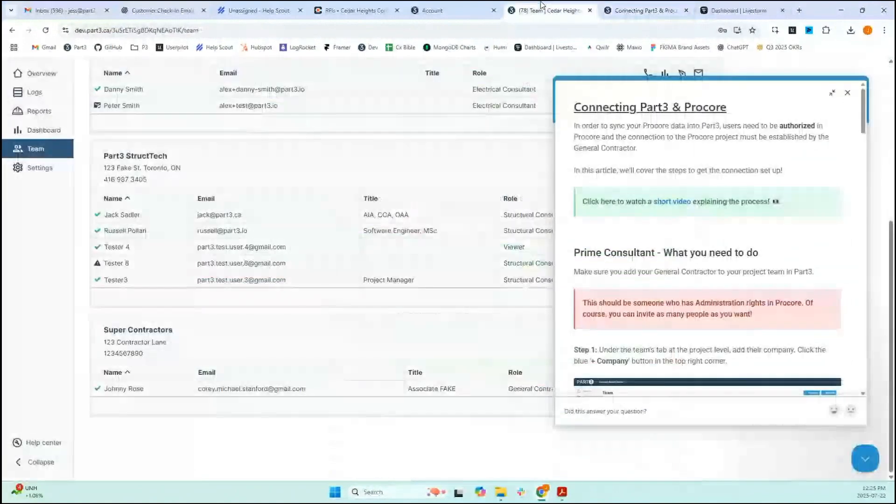
left_click(847, 93)
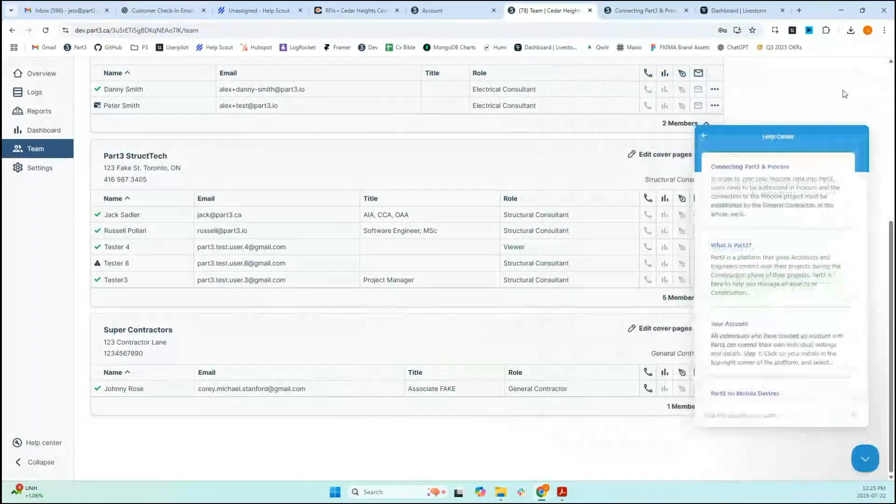
left_click(865, 457)
scroll(852, 256, "up", 5)
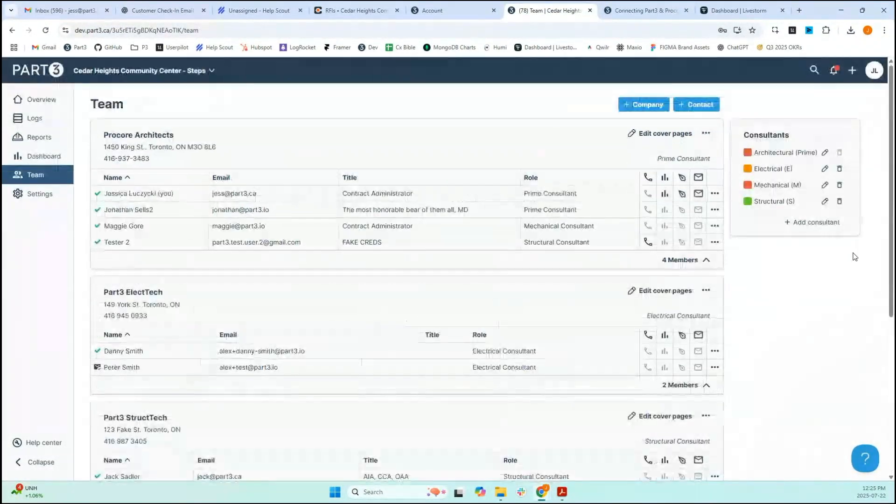
Step: Look at the Procore integration and its connected projects in the account settings, and return to the RFIs log
left_click(874, 70)
left_click(864, 124)
scroll(592, 235, "down", 1)
scroll(592, 234, "down", 10)
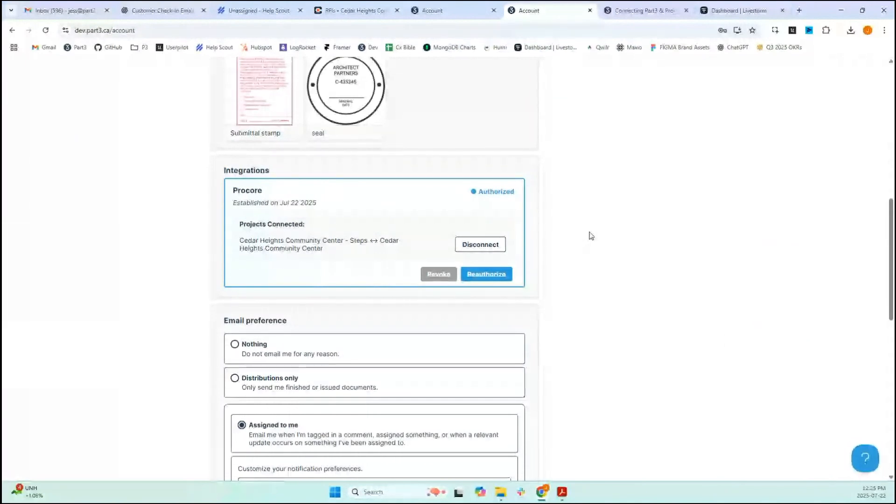
scroll(590, 235, "up", 10)
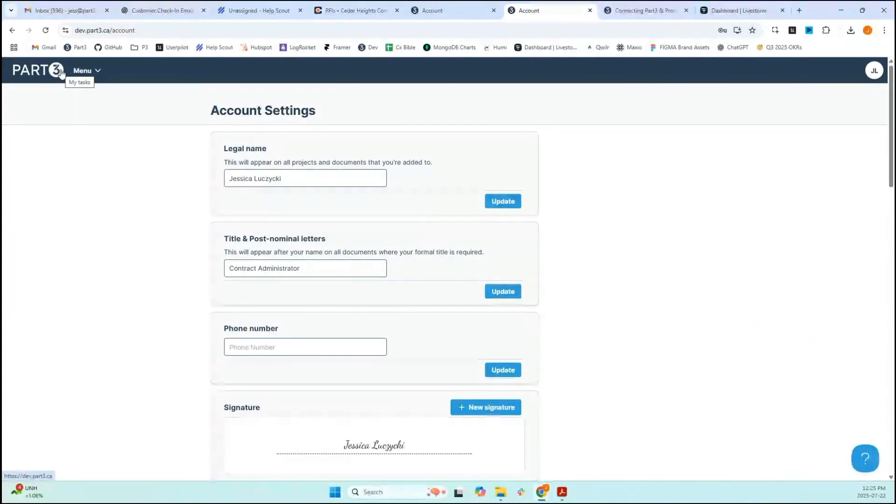
left_click(12, 32)
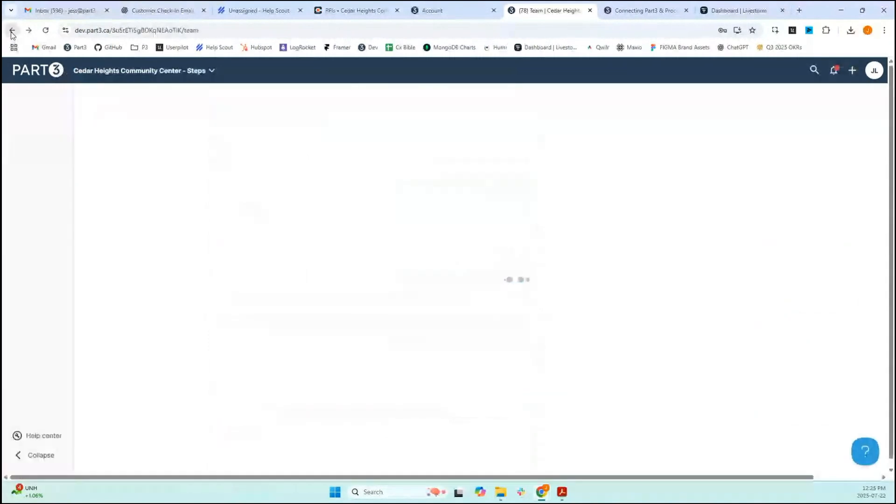
left_click(12, 32)
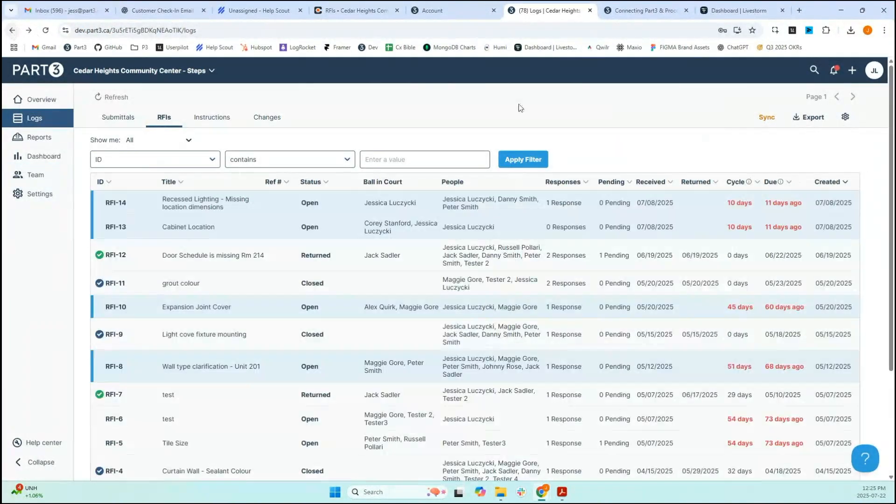
Step: Show the help widget's support channels from the RFIs log, and switch to the drawdowns submittal in Part3 Financials Training
left_click(863, 462)
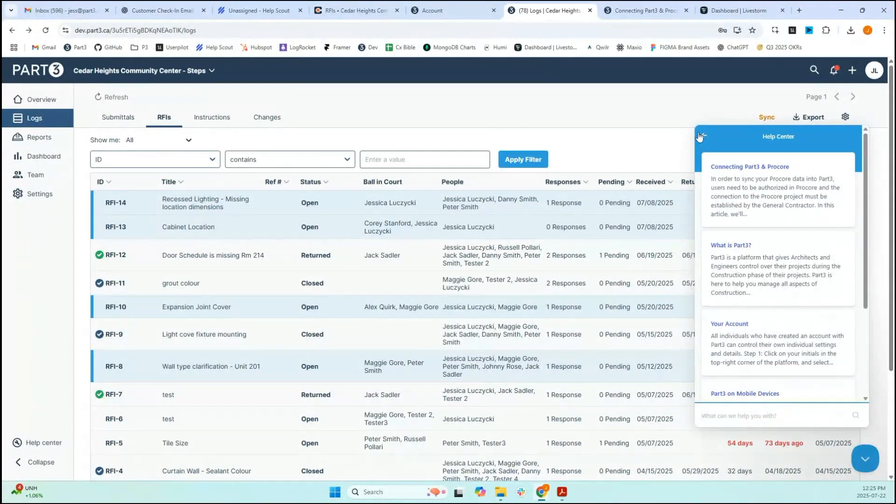
left_click(704, 138)
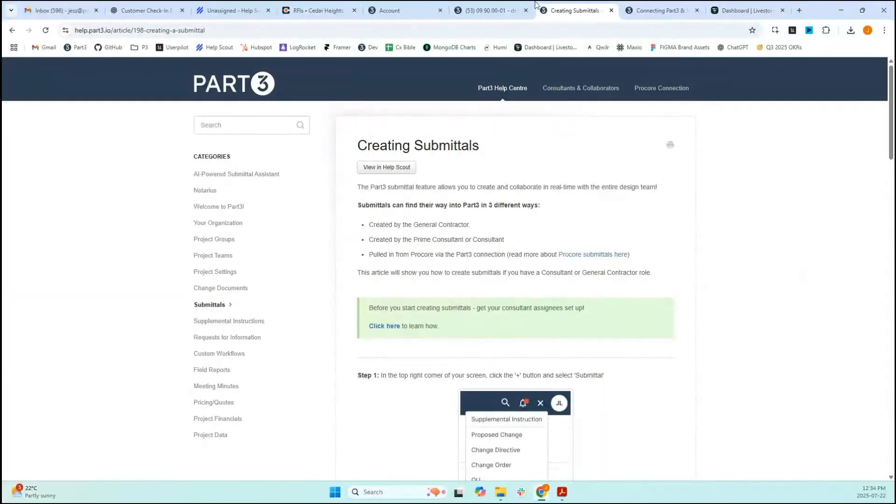
left_click(488, 10)
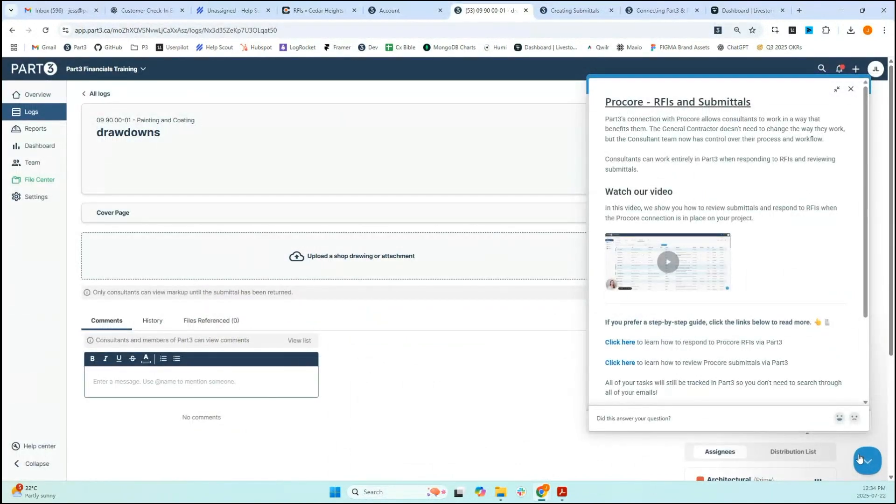